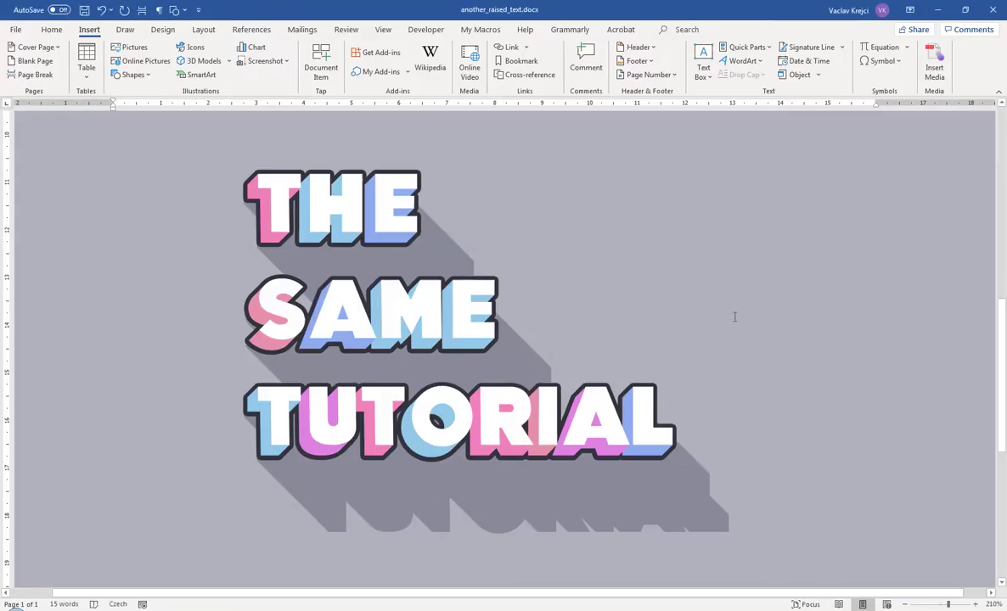
# - Create a new blank document
pyautogui.hotkey('ctrl', 'y')
pyautogui.hotkey('ctrl', 'n')
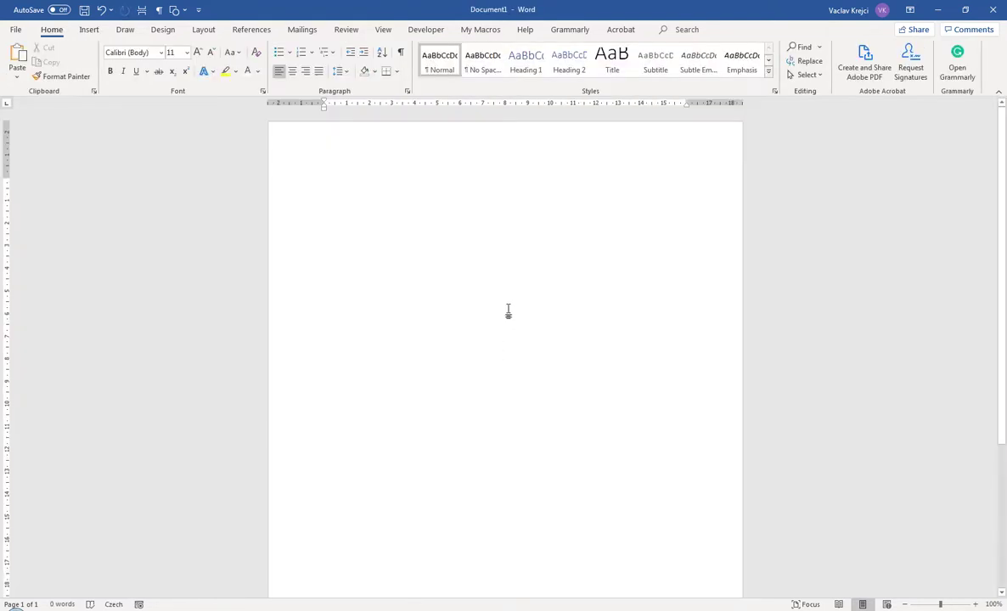
pyautogui.keyDown('ctrl'); pyautogui.scroll(15, 719, 399); pyautogui.keyUp('ctrl')
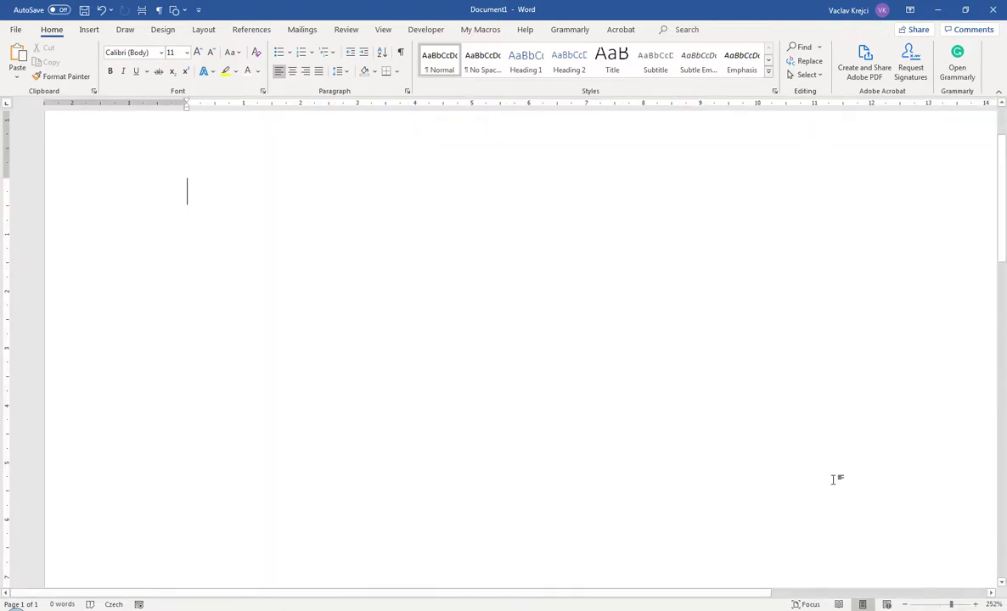
pyautogui.keyDown('ctrl'); pyautogui.scroll(-12, 615, 299); pyautogui.keyUp('ctrl')
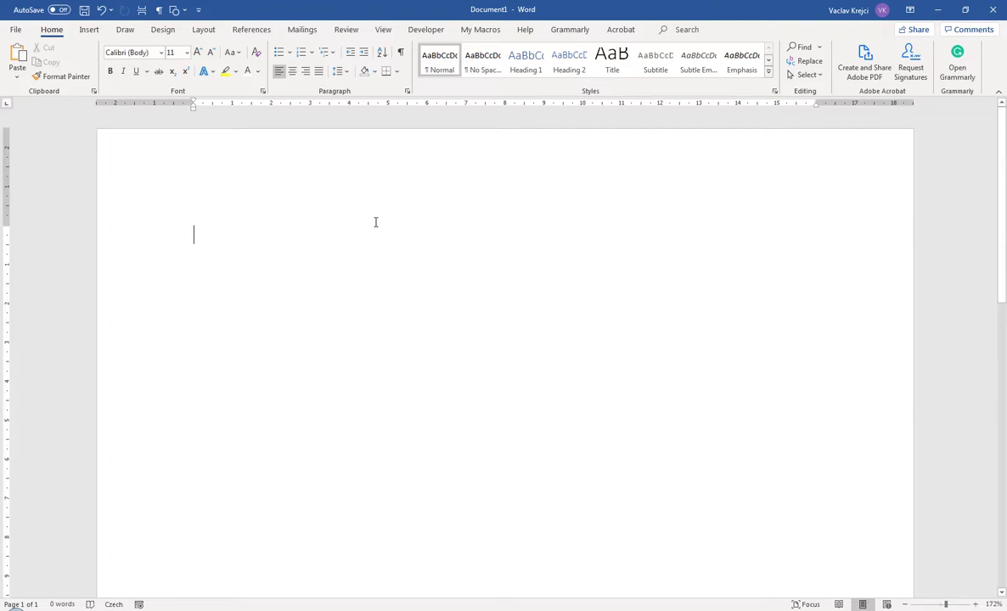
# - Apply the Red Violet theme colors to the document and set the page color to Indigo, Text 2, Lighter 60%
pyautogui.click(162, 30)
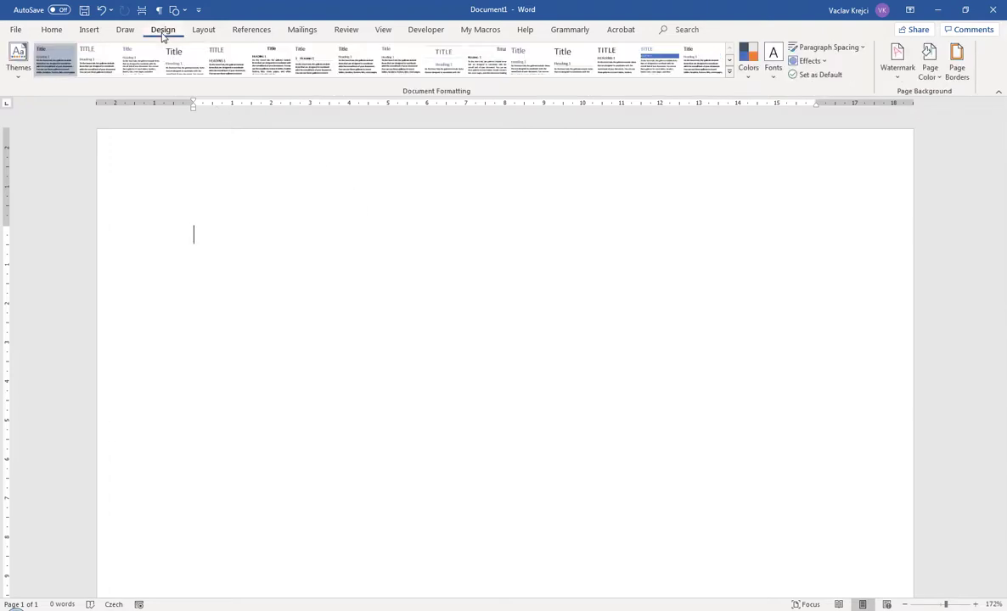
pyautogui.click(748, 80)
pyautogui.scroll(-4, 821, 320)
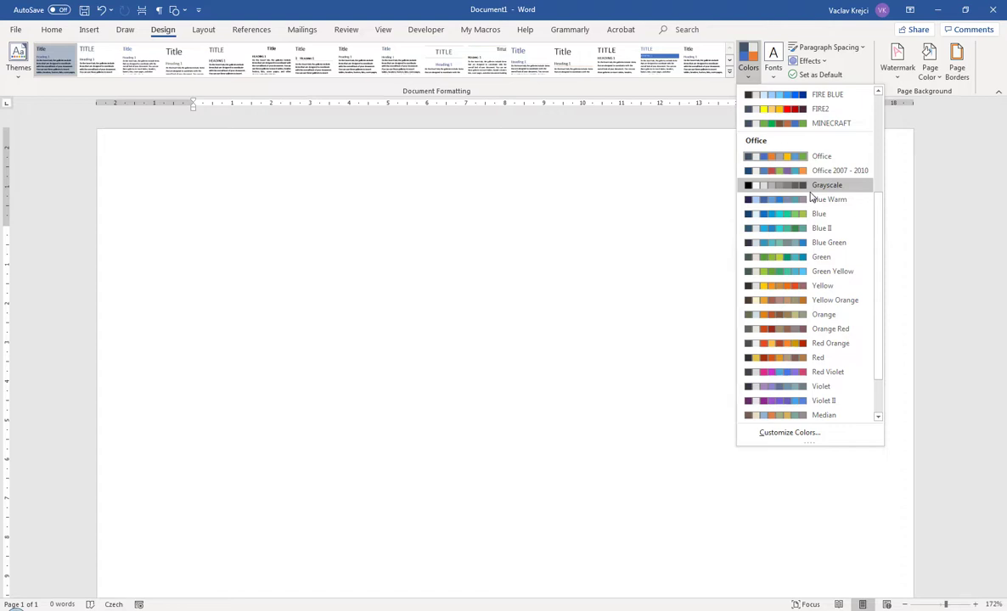
pyautogui.scroll(-2, 817, 208)
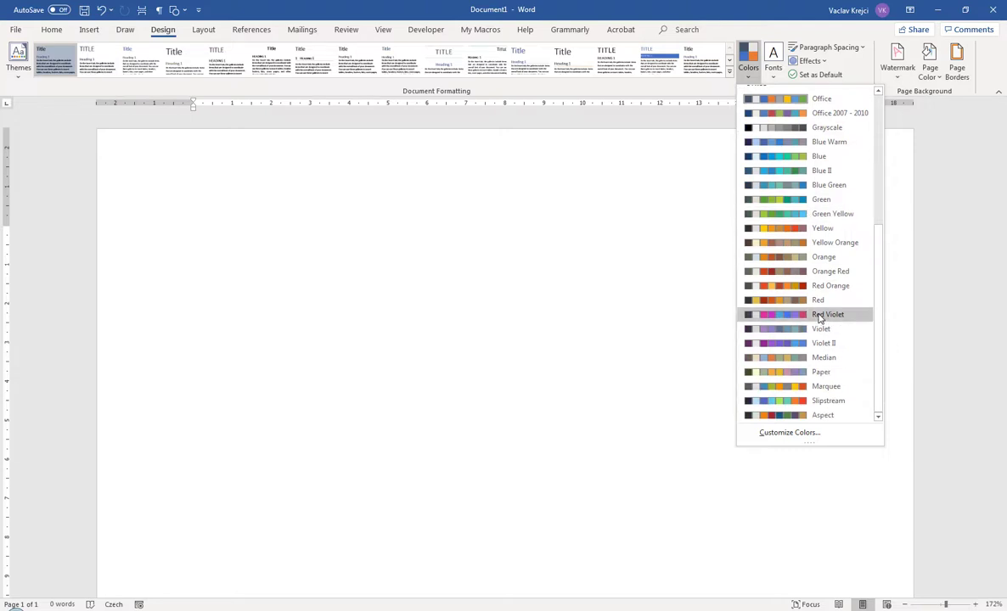
pyautogui.click(821, 316)
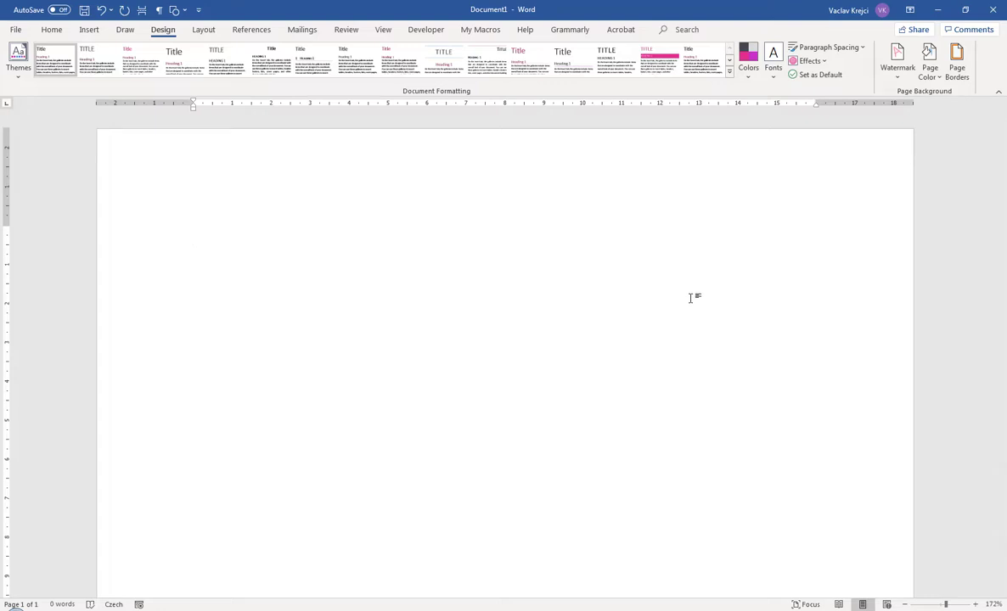
pyautogui.click(928, 76)
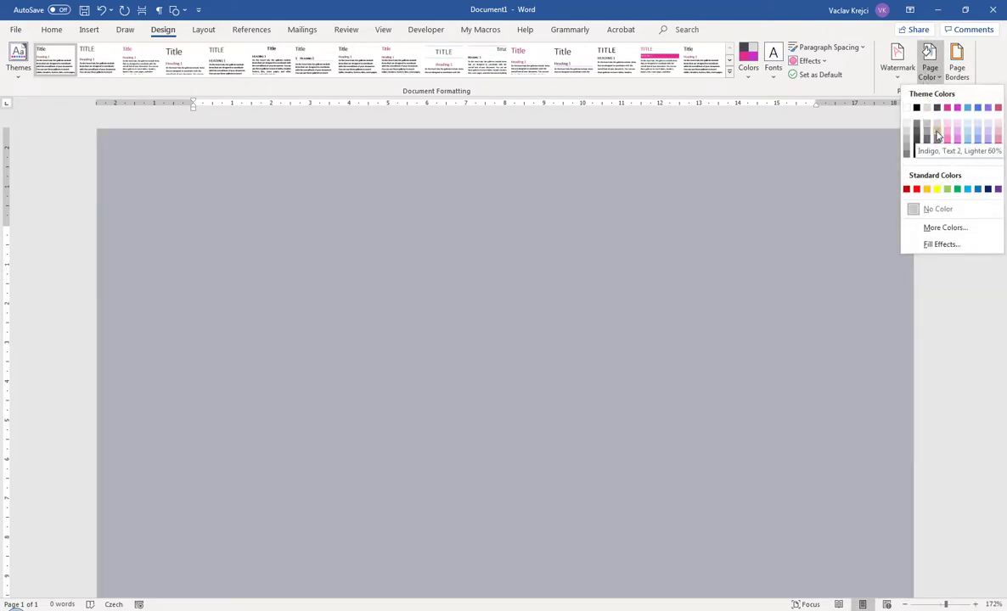
pyautogui.click(938, 136)
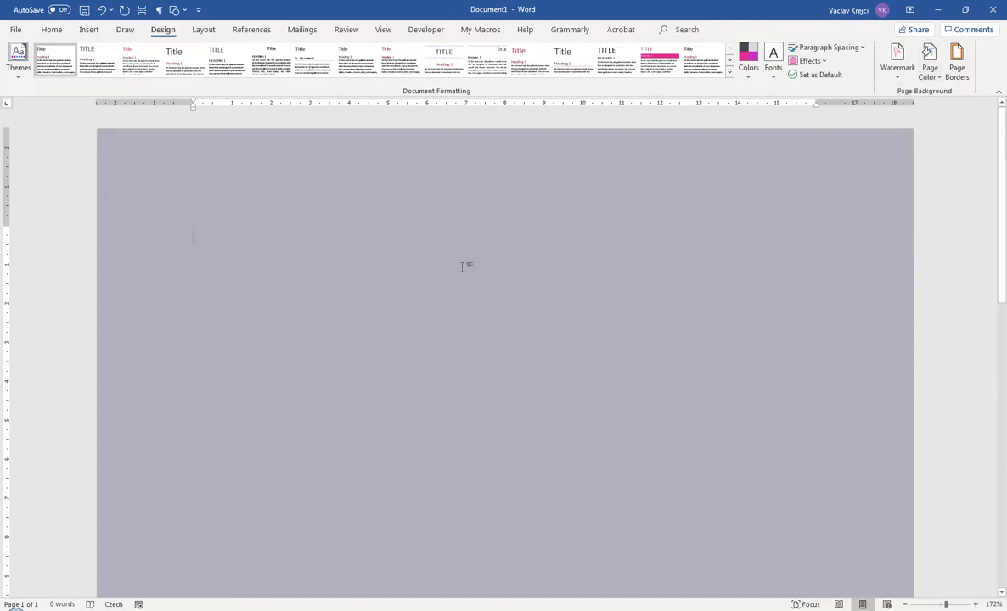
pyautogui.write('TEX')
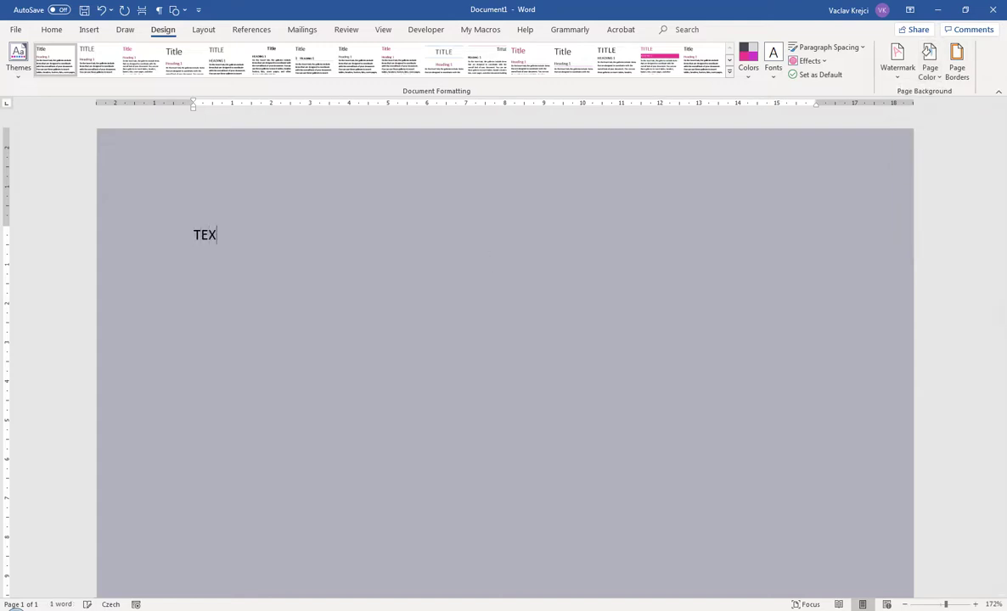
pyautogui.write('T')
pyautogui.hotkey('ctrl', 'a')
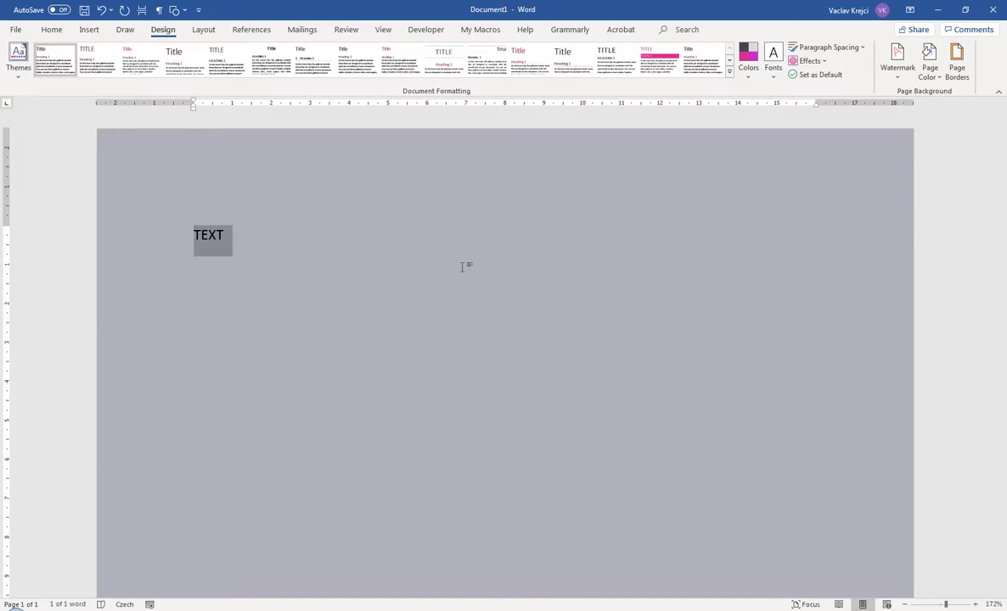
pyautogui.press('Delete')
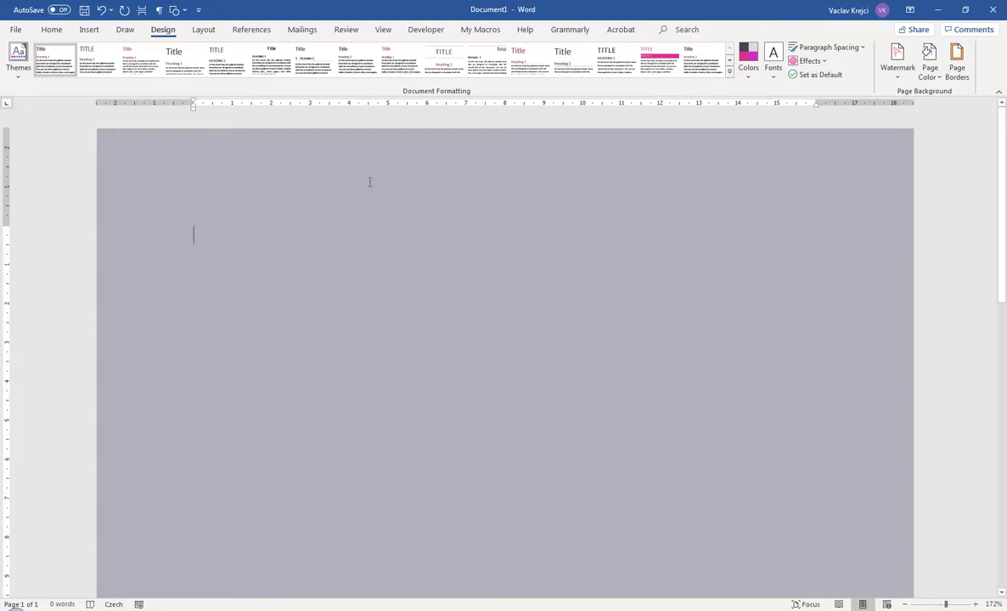
# - Draw a text box about 13.8 cm wide and 7.7 cm high in the upper part of the page
pyautogui.click(89, 30)
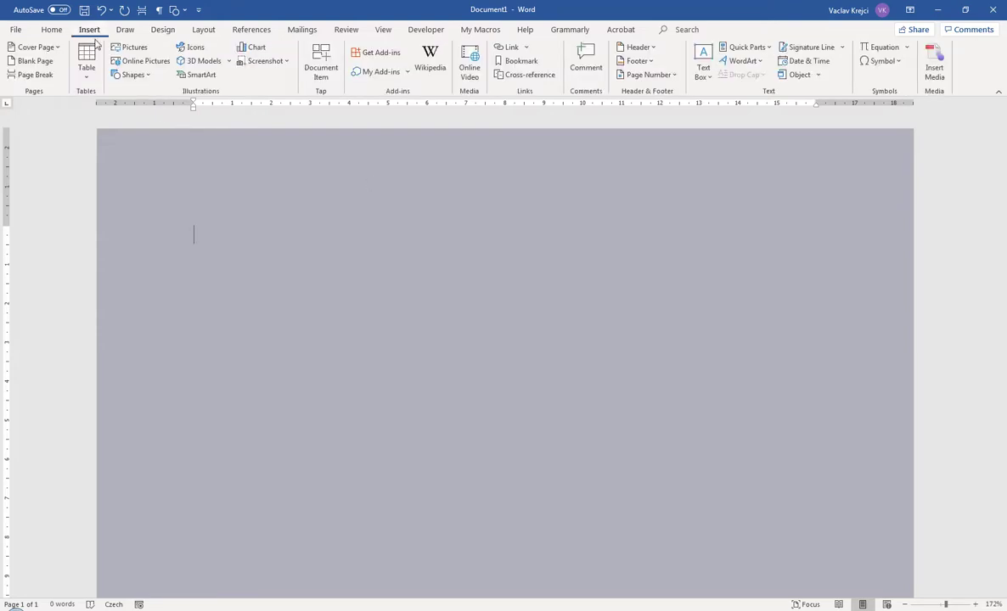
pyautogui.click(132, 75)
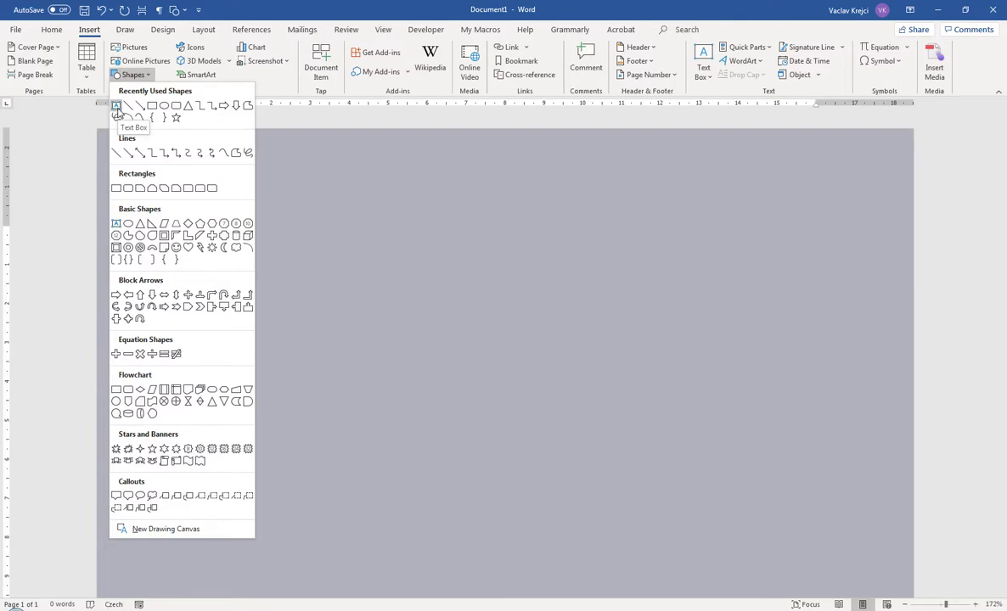
pyautogui.press('Escape')
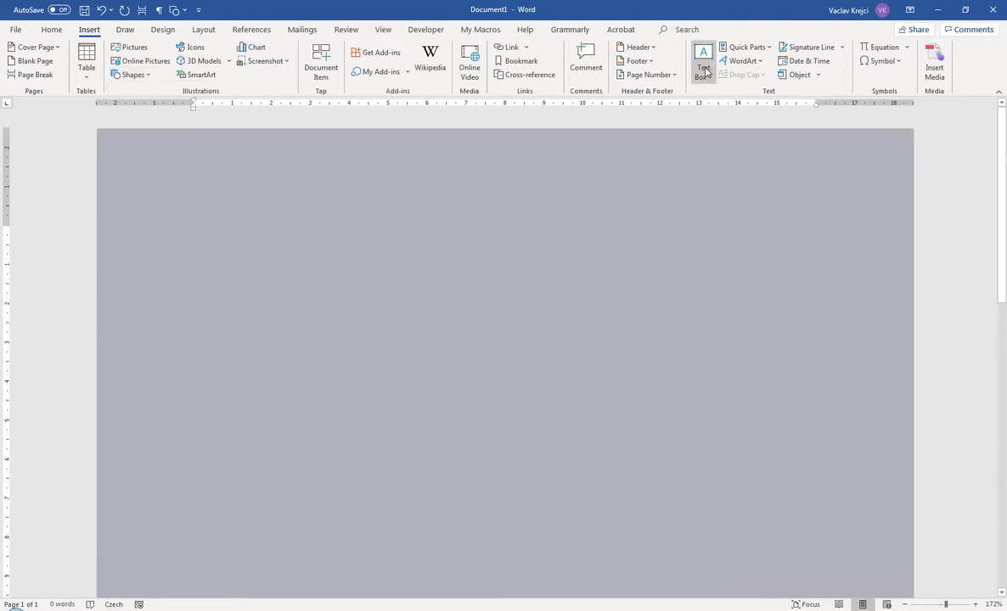
pyautogui.click(705, 70)
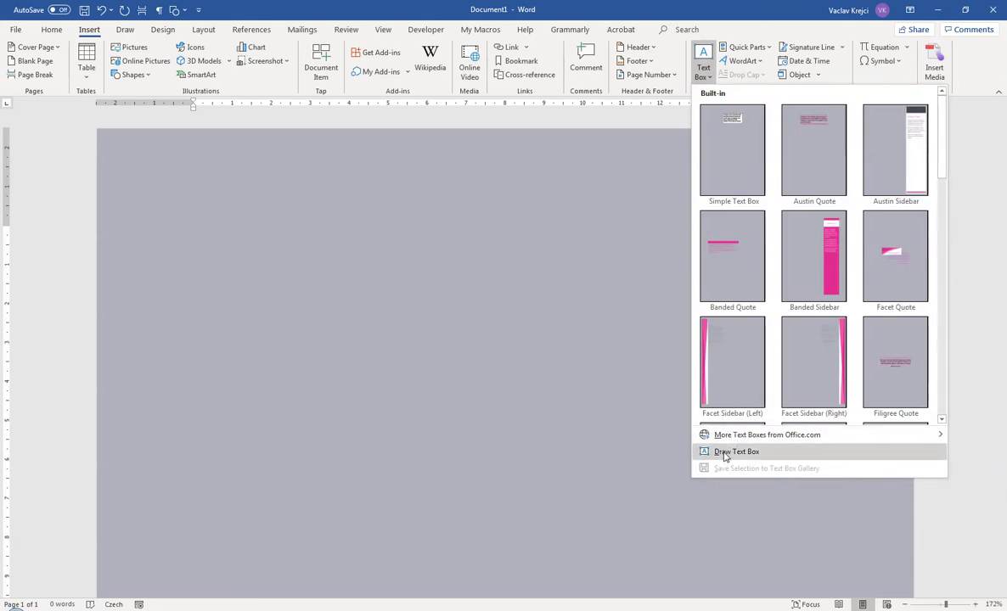
pyautogui.click(726, 455)
pyautogui.moveTo(208, 202)
pyautogui.mouseDown()
pyautogui.moveTo(640, 394)
pyautogui.moveTo(750, 490)
pyautogui.moveTo(742, 502)
pyautogui.mouseUp()
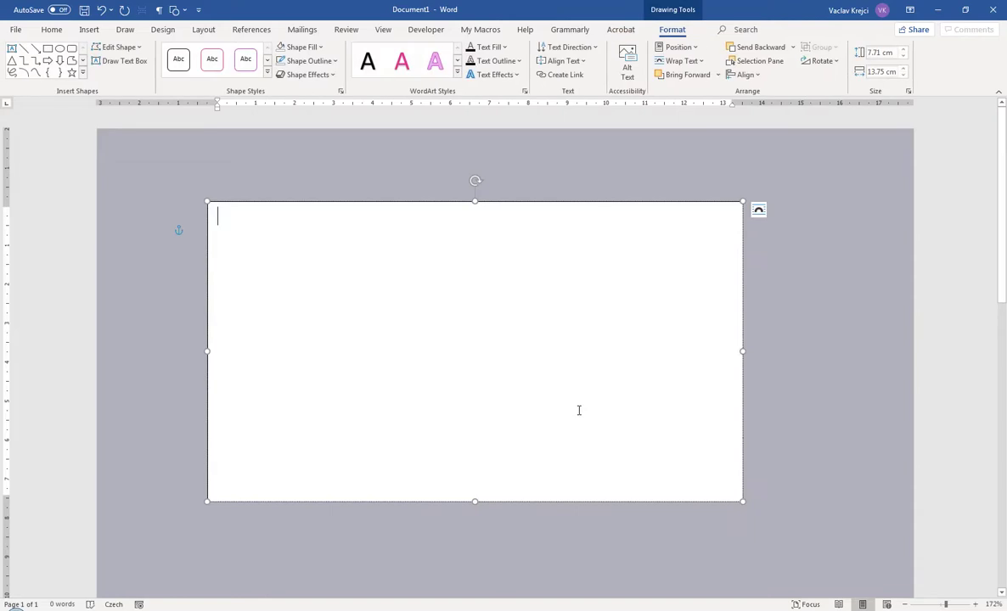
# - Enter HELLO and AGAIN as two separate paragraphs in the text box
pyautogui.write('HELLO')
pyautogui.press('Return')
pyautogui.write('AGAIN')
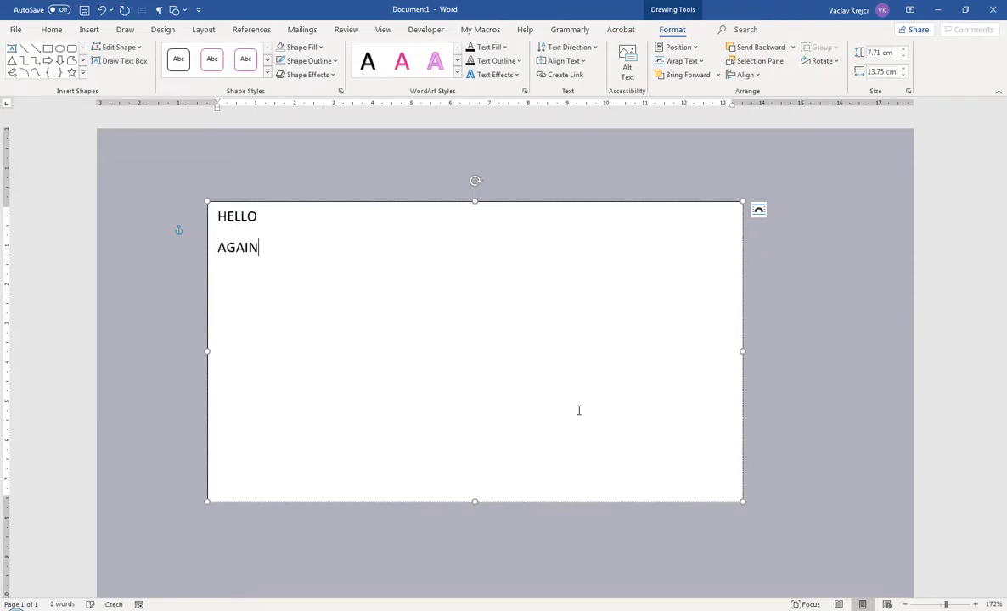
# - Format all the text in the text box with the Cartoon Slam font at size 50
pyautogui.hotkey('ctrl', 'a')
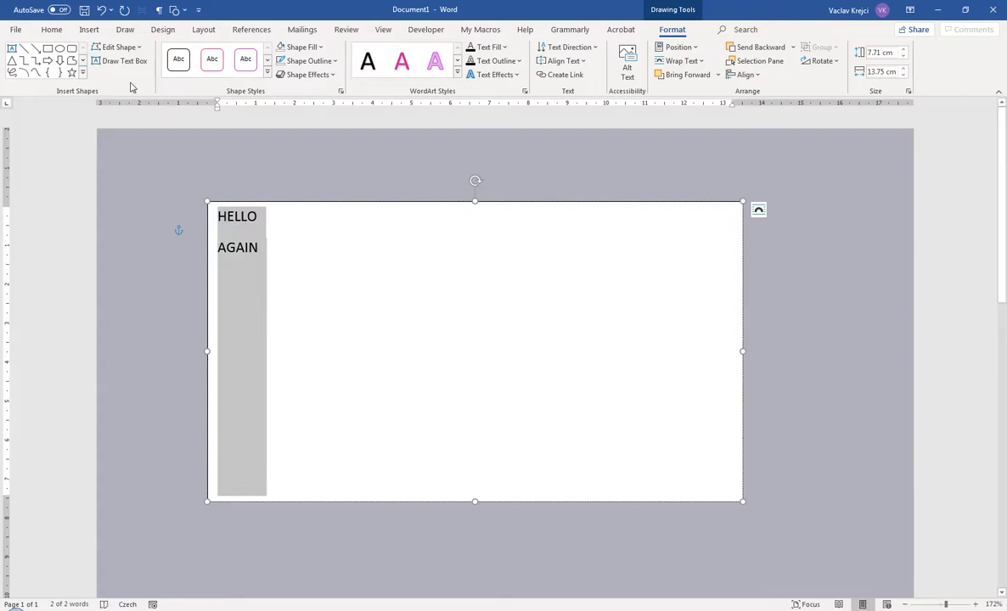
pyautogui.click(51, 29)
pyautogui.click(153, 53)
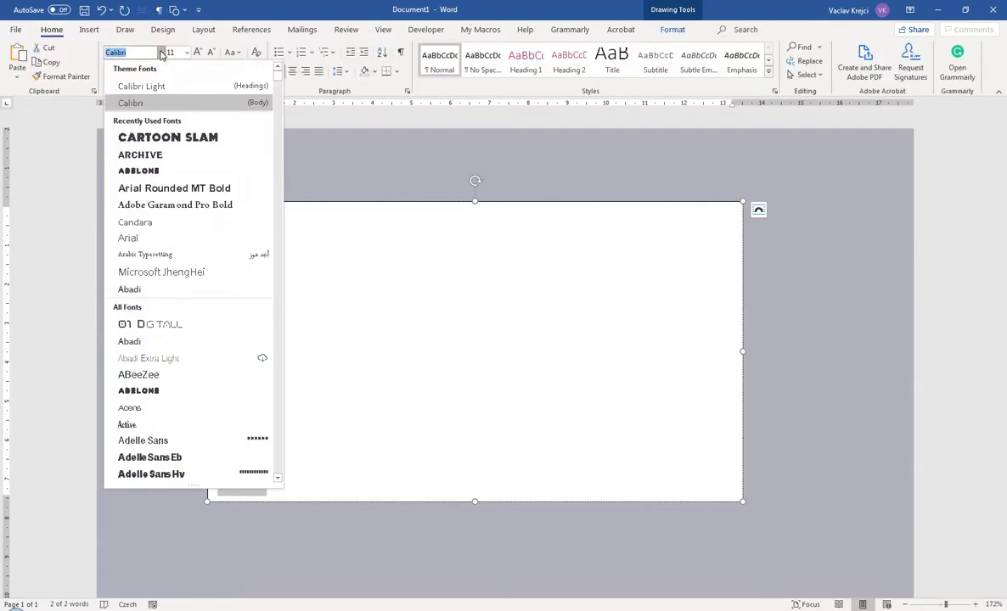
pyautogui.click(166, 139)
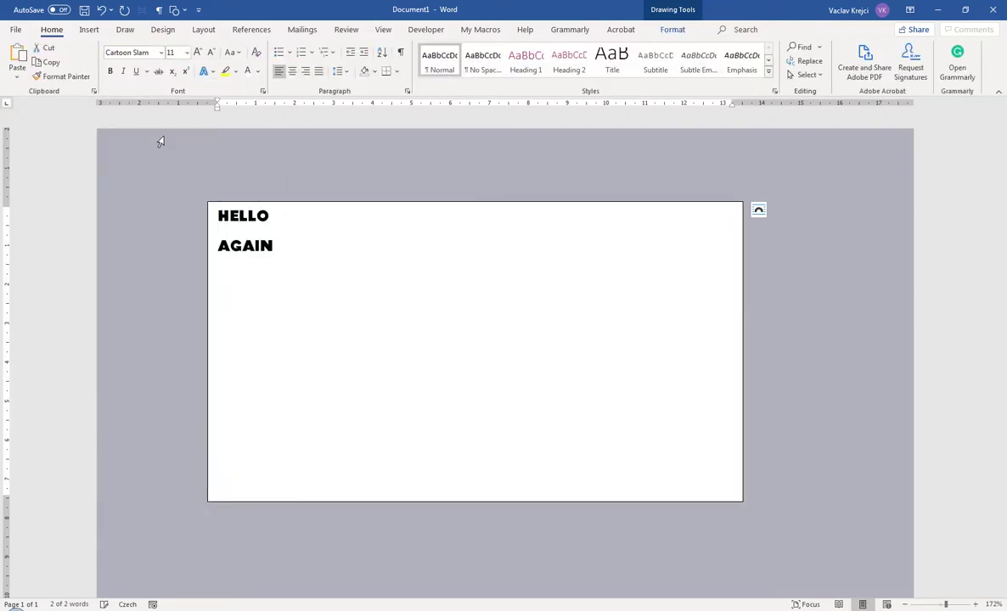
pyautogui.click(172, 52)
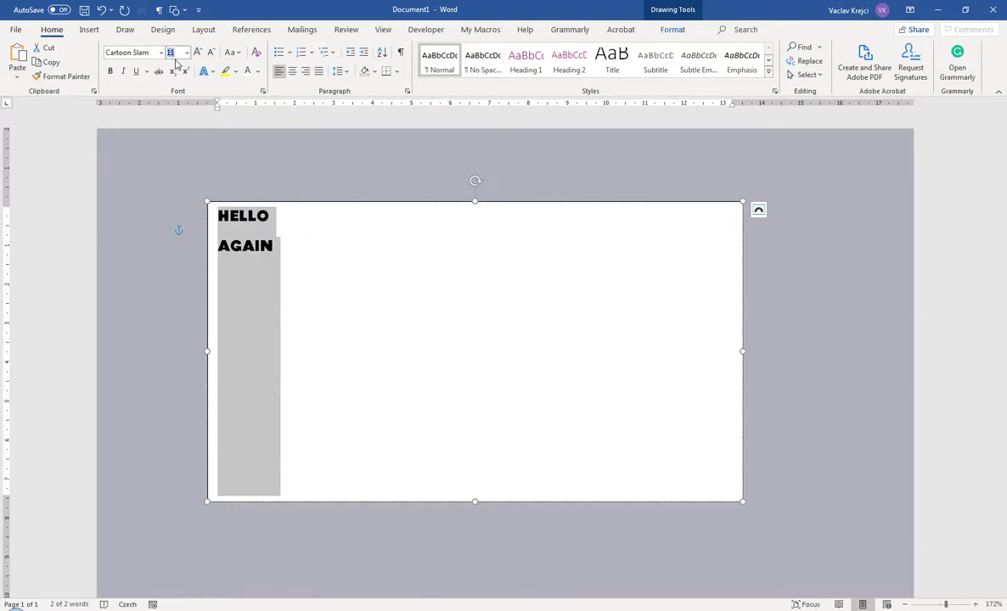
pyautogui.write('80')
pyautogui.press('Return')
pyautogui.click(173, 53)
pyautogui.write('50')
pyautogui.press('Return')
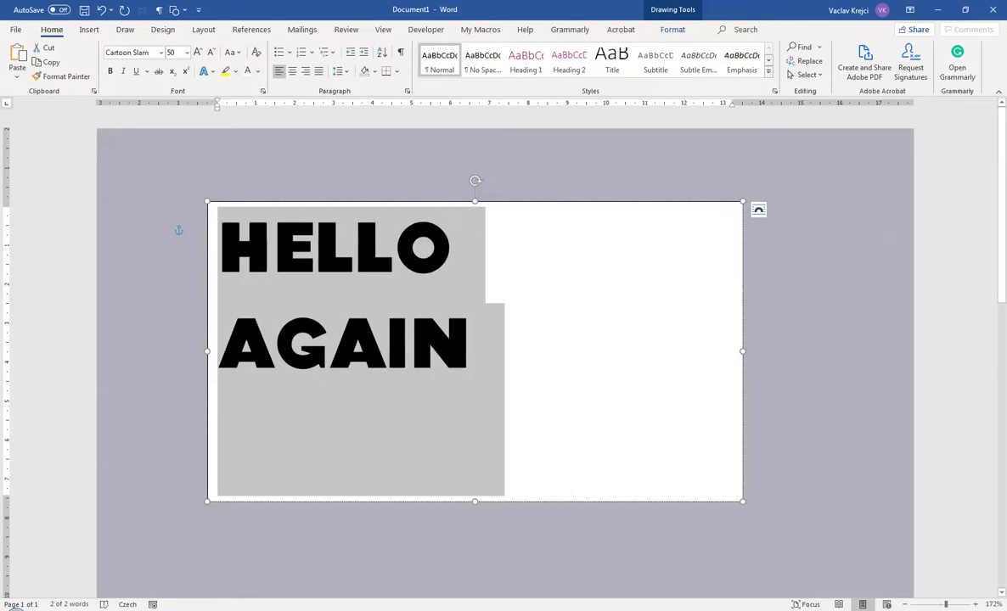
# - Remove both the fill and the outline of the HELLO AGAIN text box
pyautogui.click(391, 230)
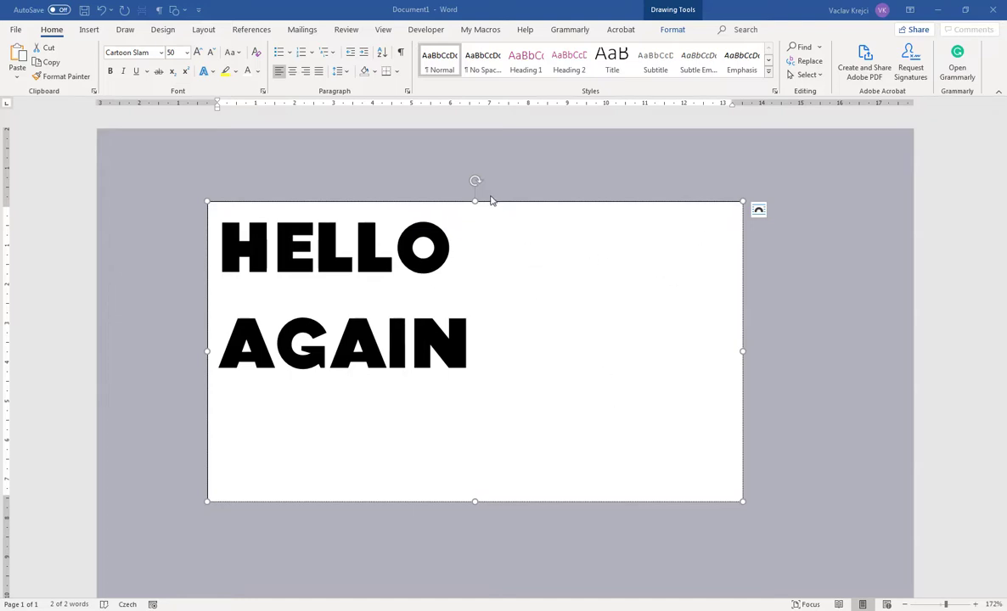
pyautogui.hotkey('ctrl', 'a')
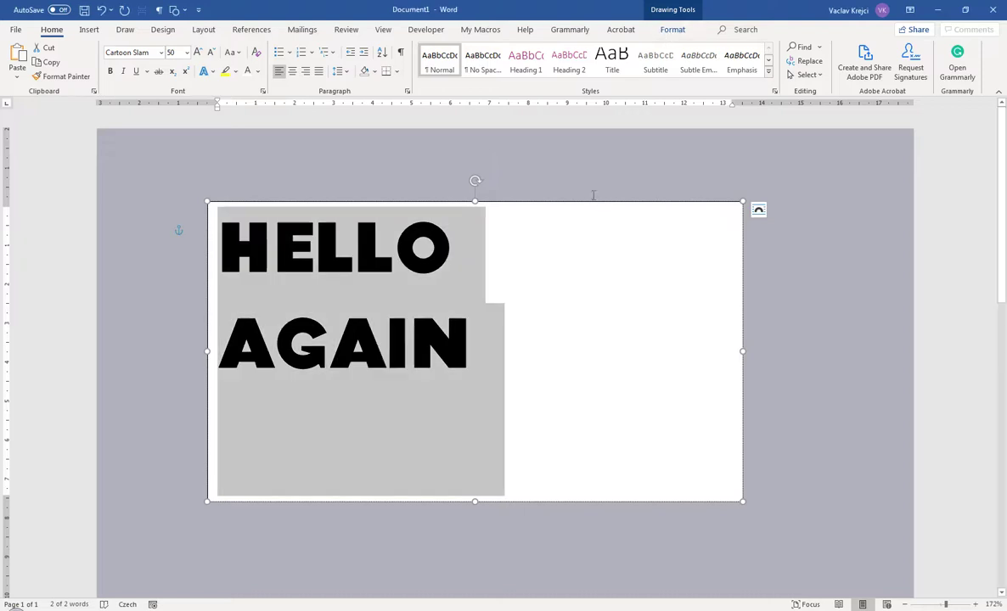
pyautogui.press('Escape')
pyautogui.click(671, 33)
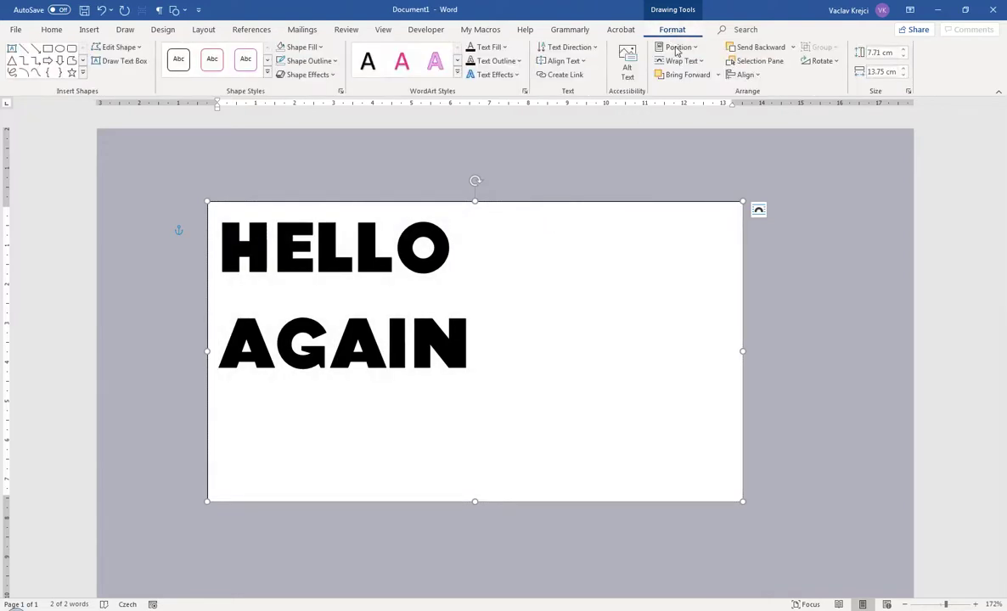
pyautogui.click(302, 47)
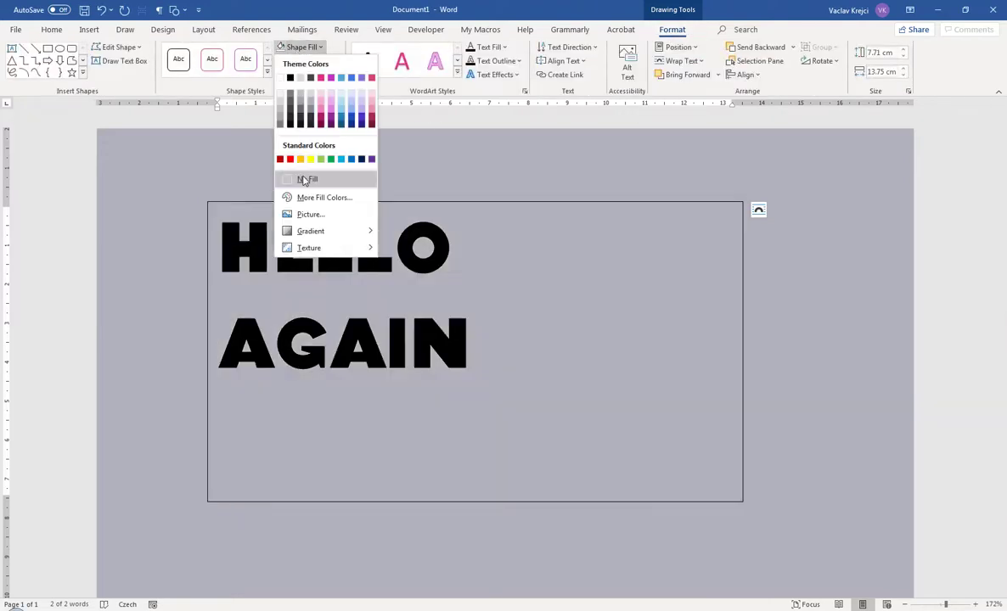
pyautogui.click(305, 180)
pyautogui.click(309, 61)
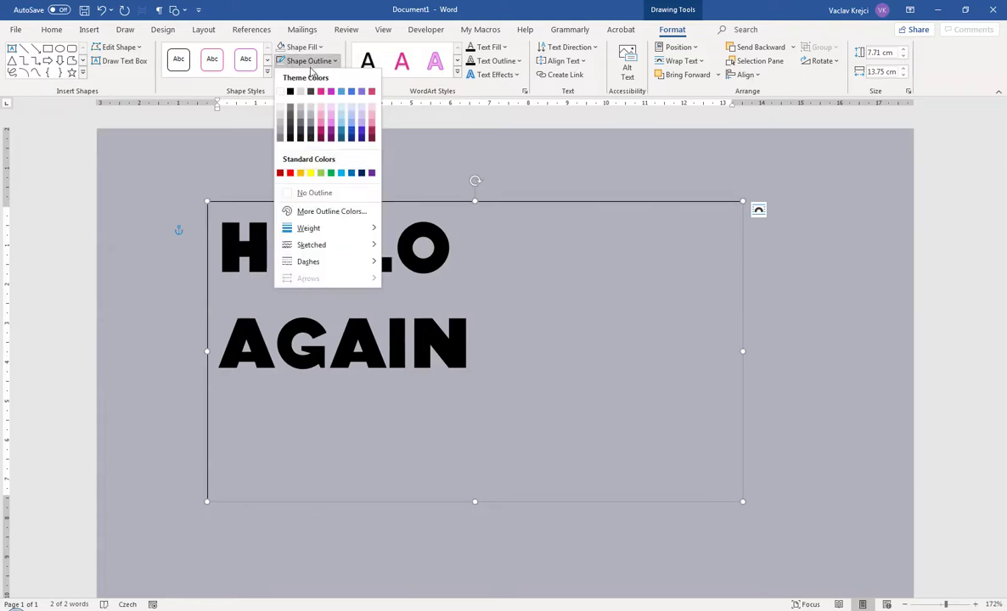
pyautogui.click(310, 193)
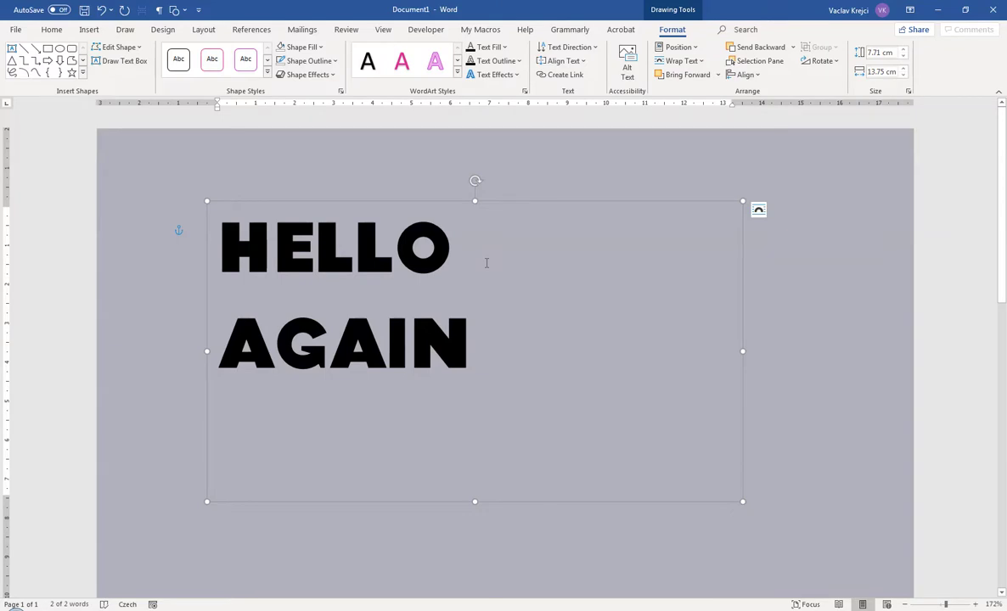
# - Apply the Oblique 3-D rotation preset with depth towards the lower right to the HELLO AGAIN text
pyautogui.click(495, 75)
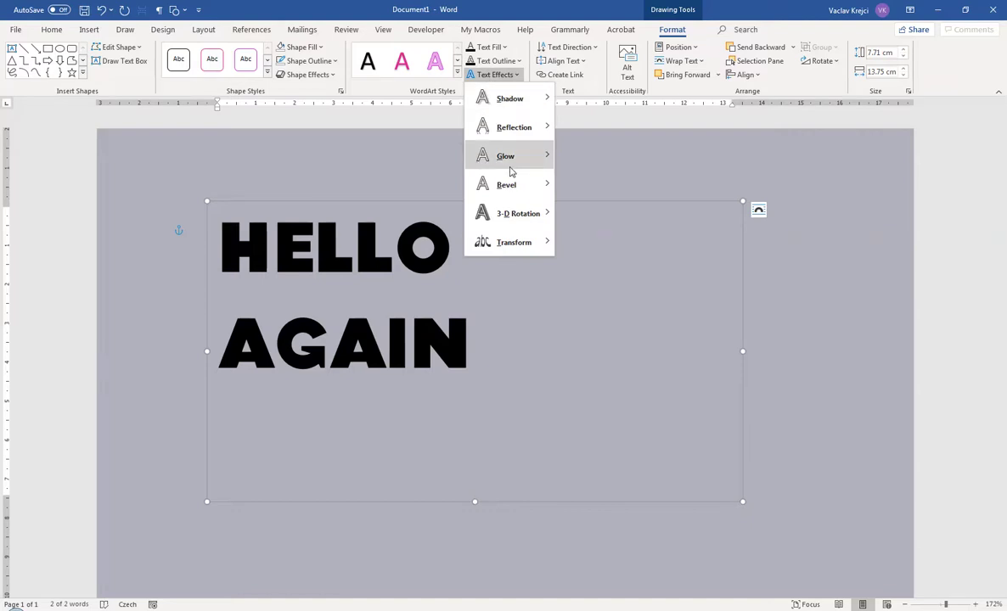
pyautogui.moveTo(509, 214)
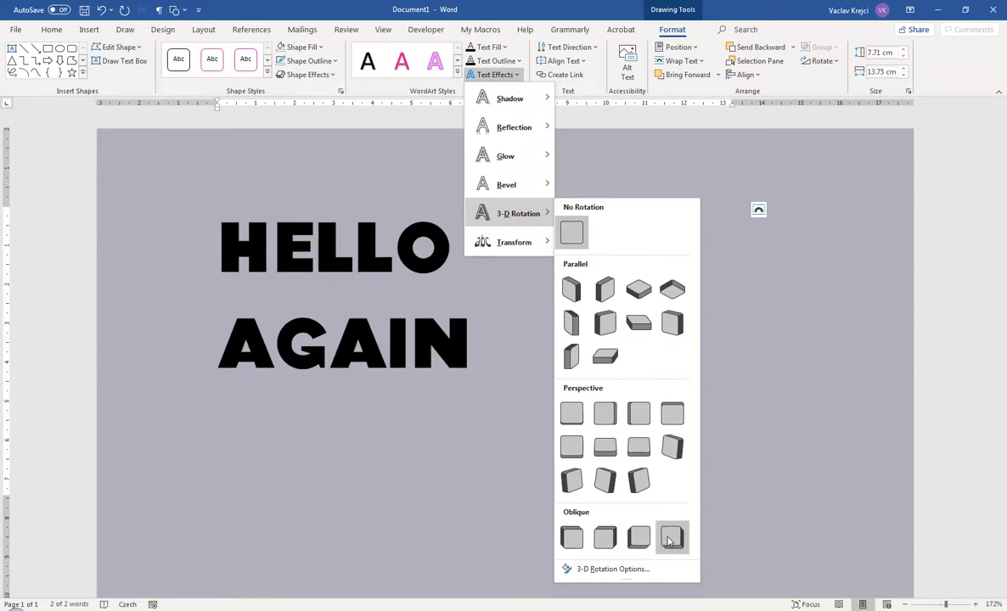
pyautogui.click(670, 537)
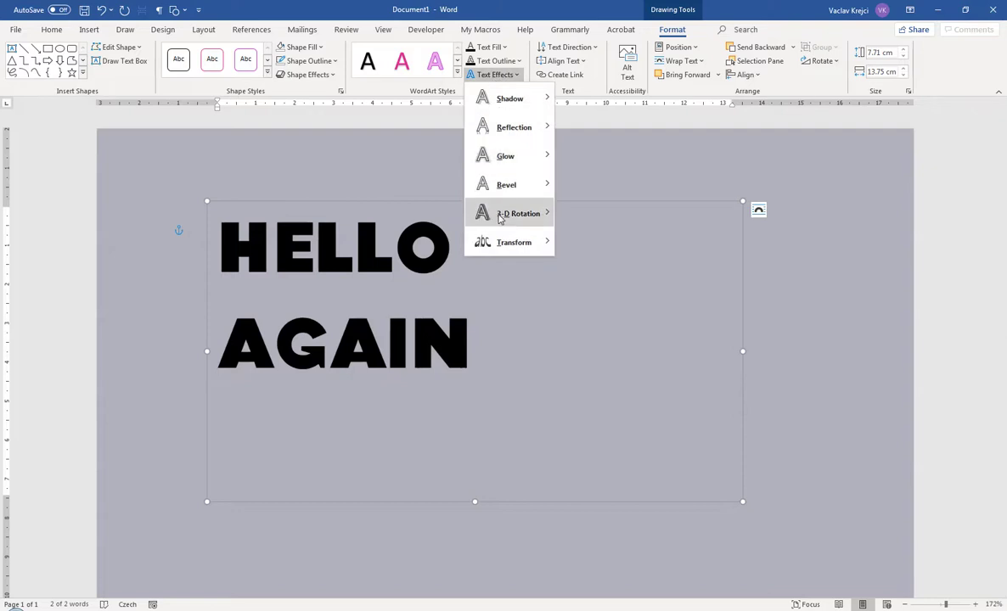
pyautogui.moveTo(500, 219)
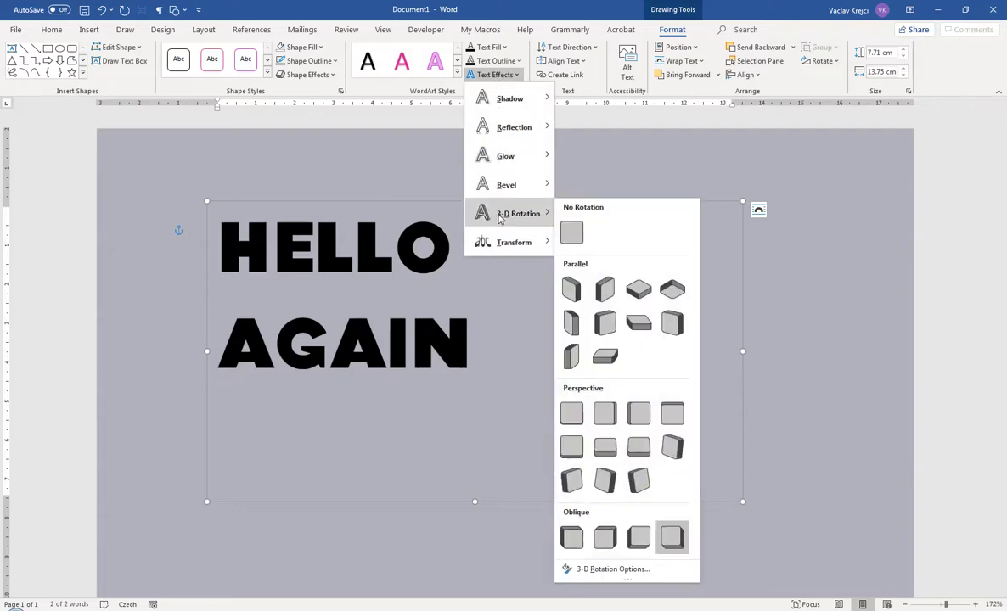
pyautogui.click(588, 570)
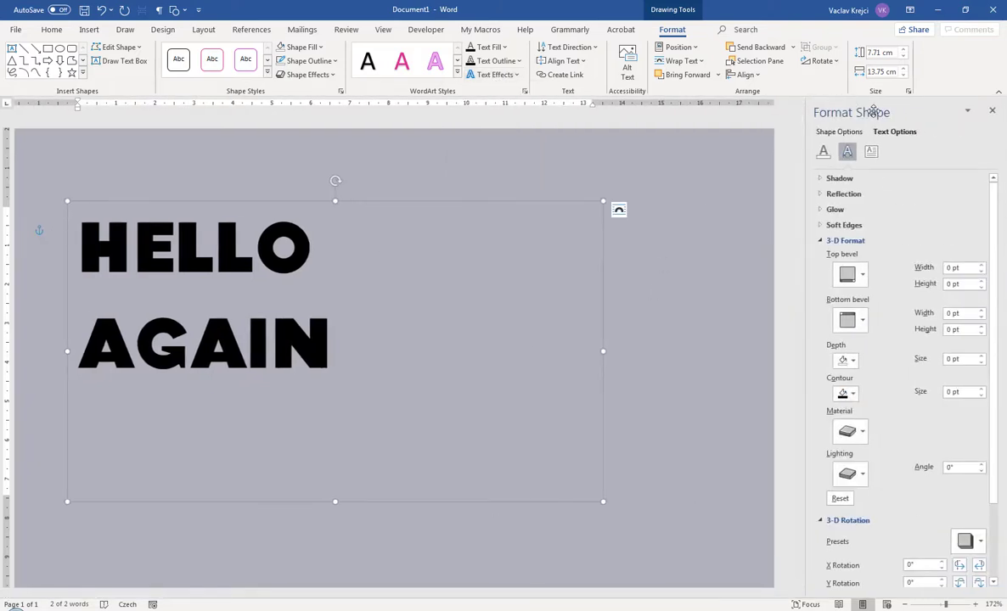
pyautogui.click(991, 112)
# - Set the 3-D format depth size of the HELLO AGAIN text to 100 pt
pyautogui.rightClick(502, 205)
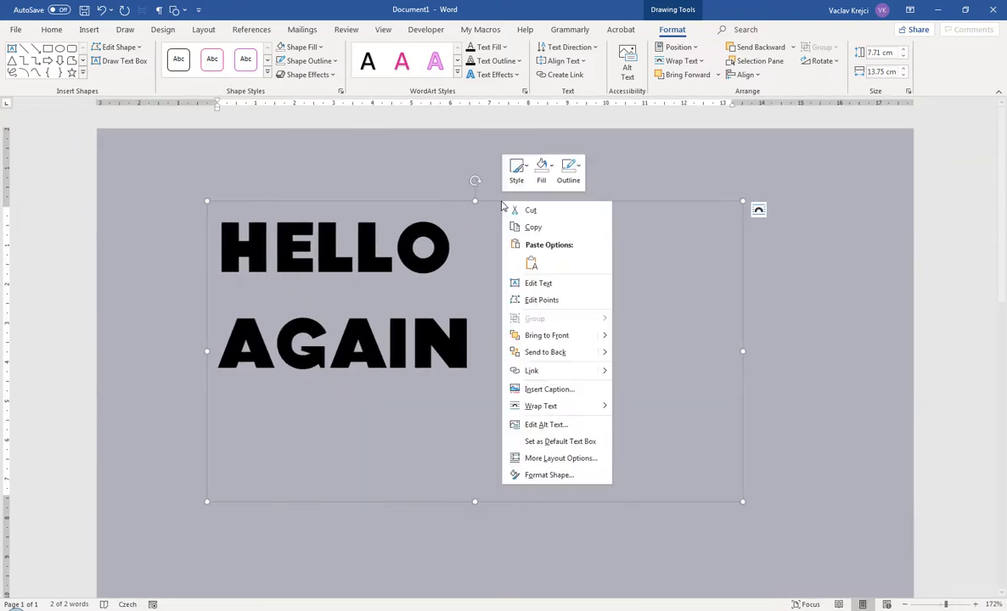
pyautogui.click(551, 475)
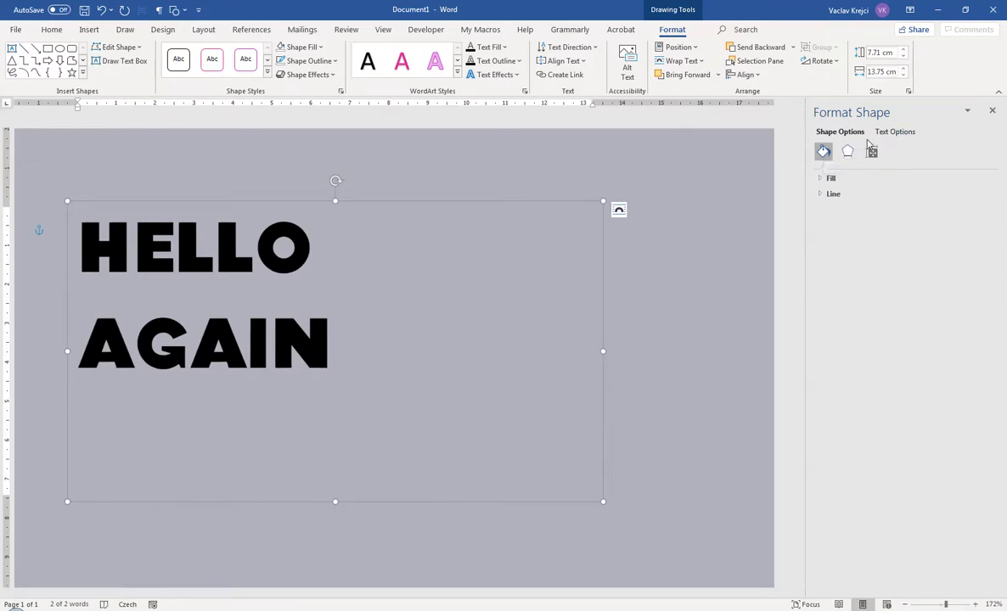
pyautogui.click(892, 132)
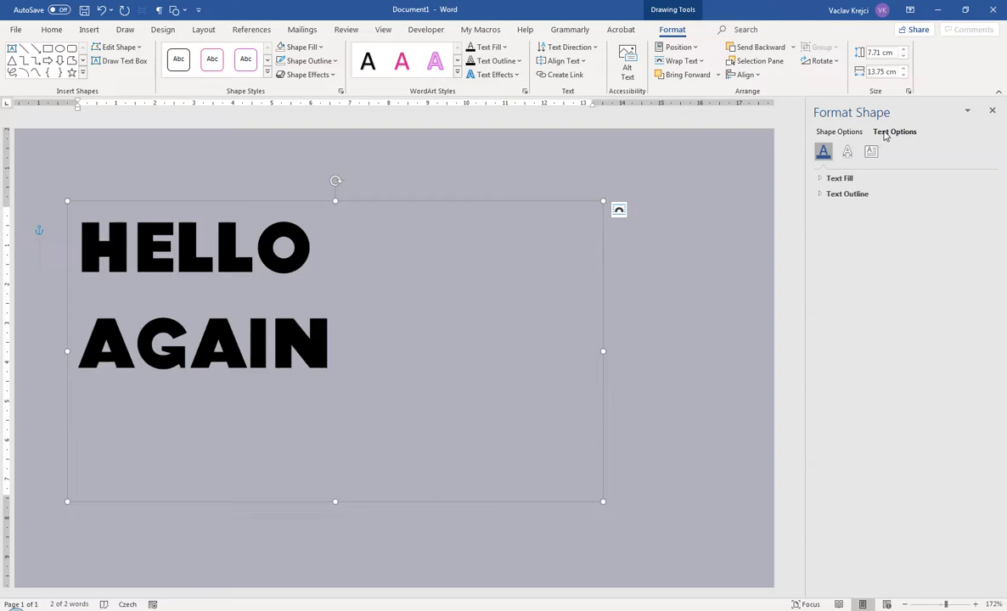
pyautogui.click(847, 155)
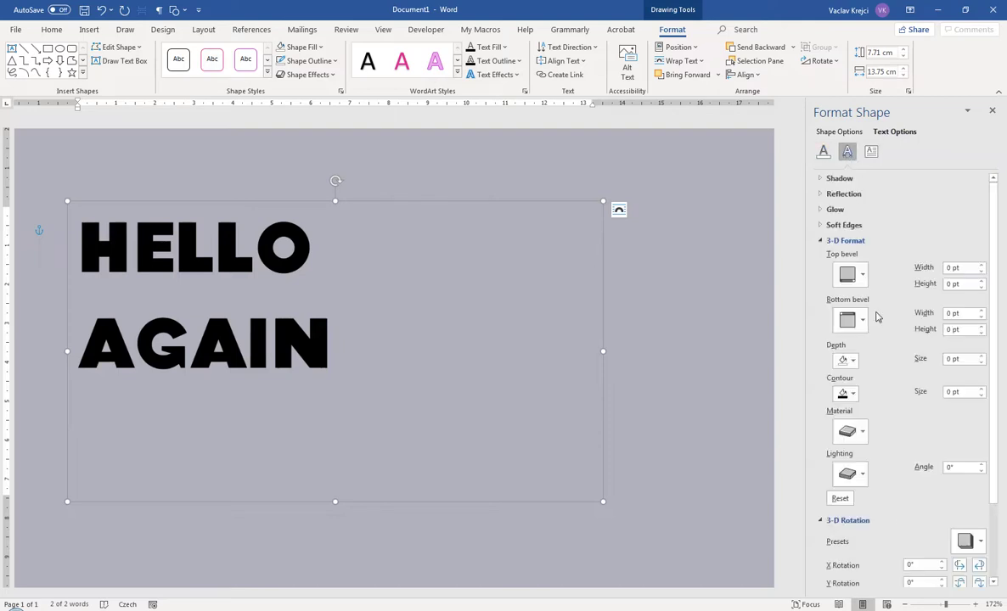
pyautogui.click(830, 243)
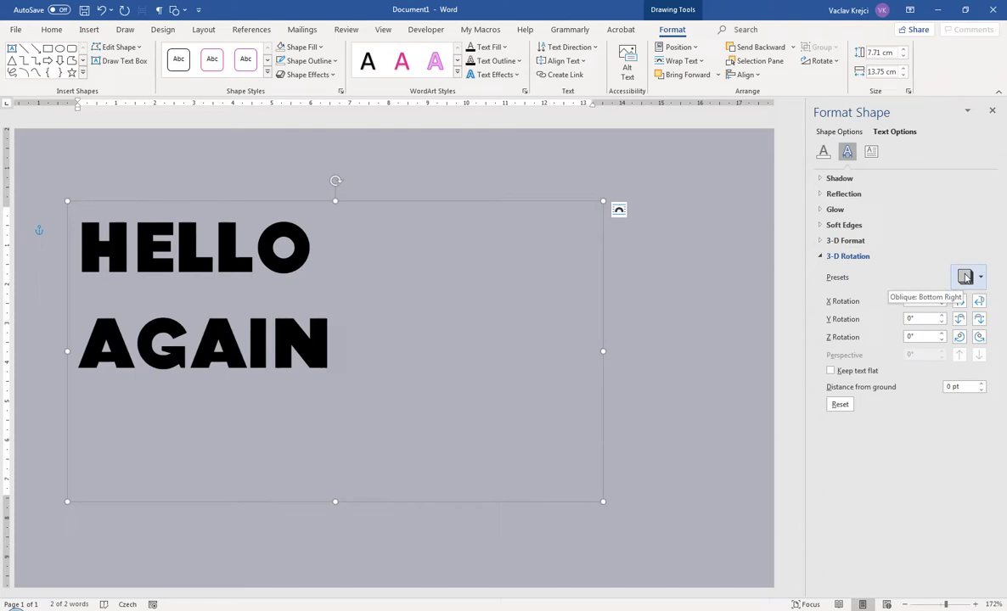
pyautogui.click(822, 242)
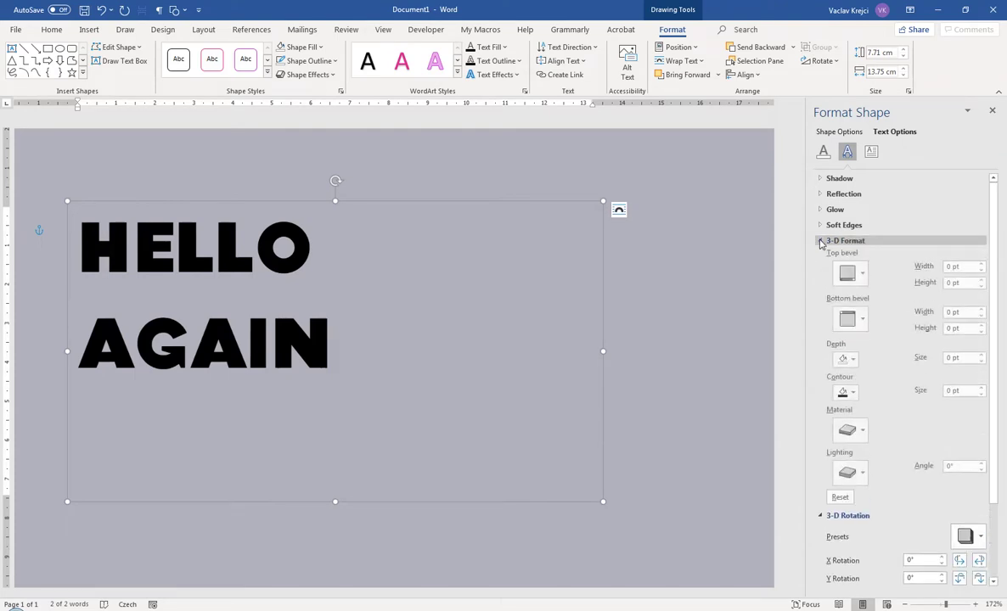
pyautogui.click(961, 359)
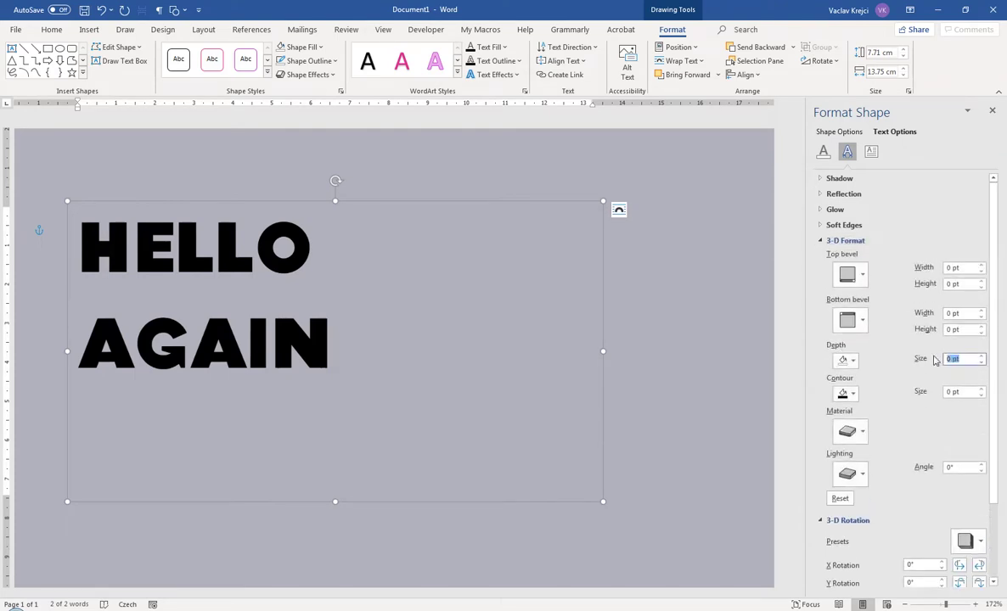
pyautogui.write('100')
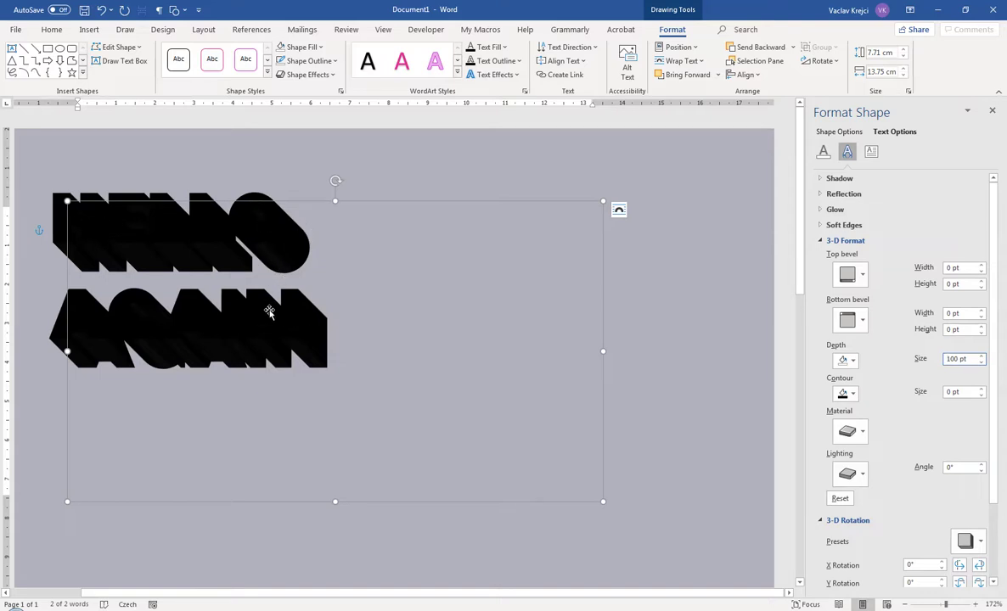
# - Color the HELLO AGAIN lettering white and give its 3-D depth a light pink theme color
pyautogui.click(51, 29)
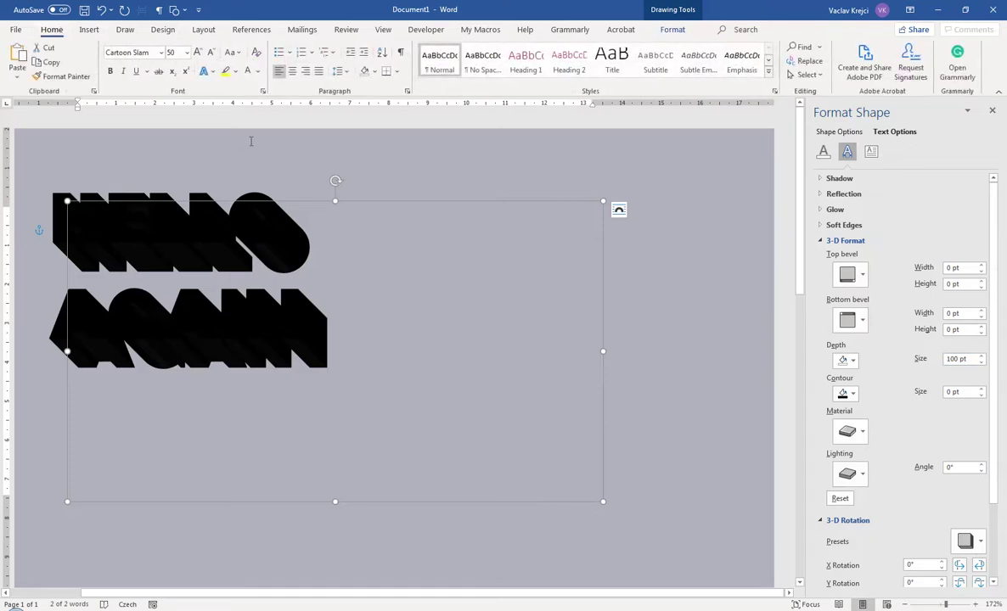
pyautogui.click(258, 73)
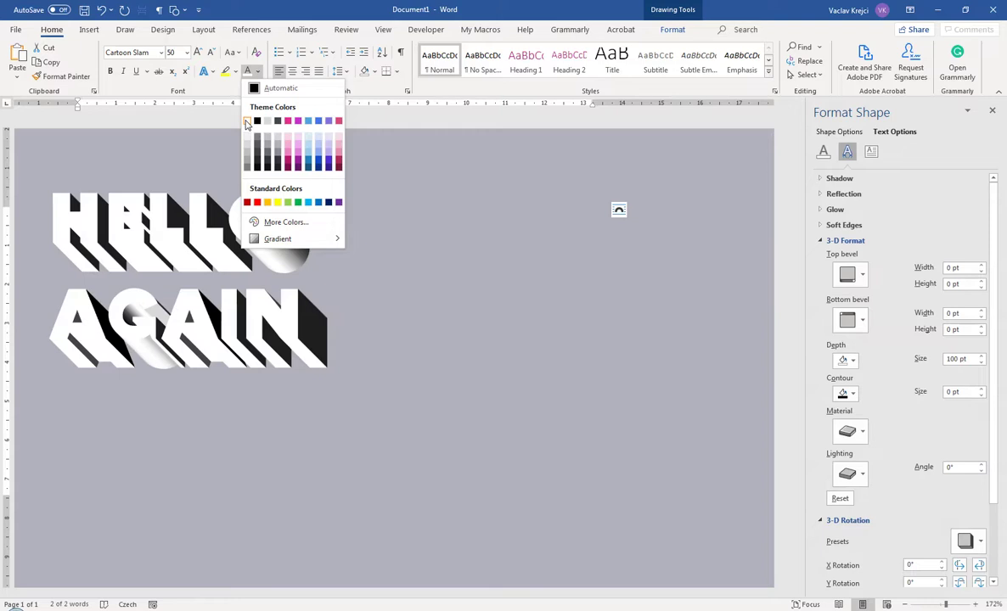
pyautogui.click(247, 124)
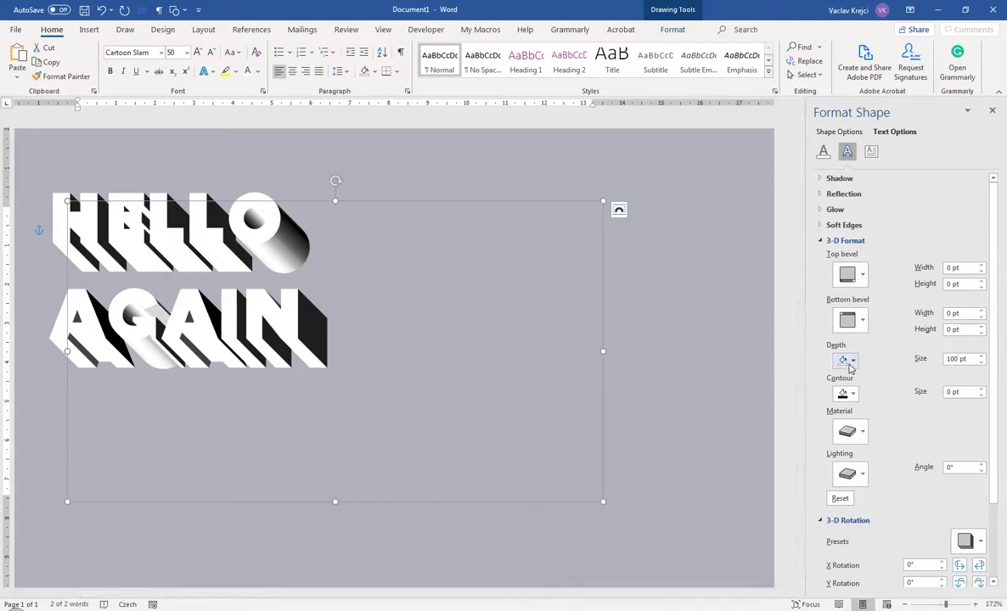
pyautogui.click(854, 362)
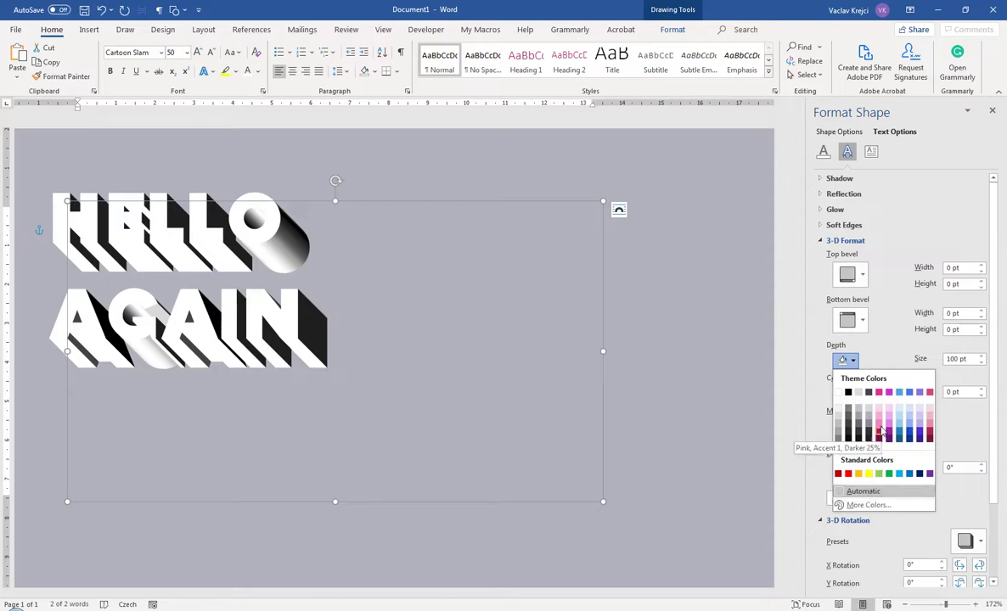
pyautogui.click(879, 423)
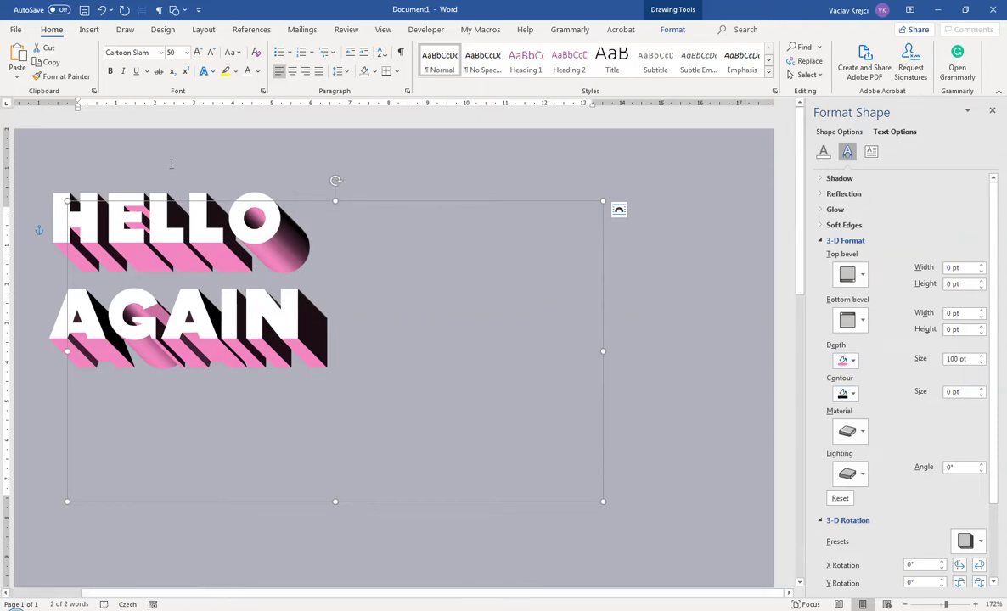
# - Color the 3-D depth of the E in HELLO light magenta and that of the first L light blue
pyautogui.click(88, 233)
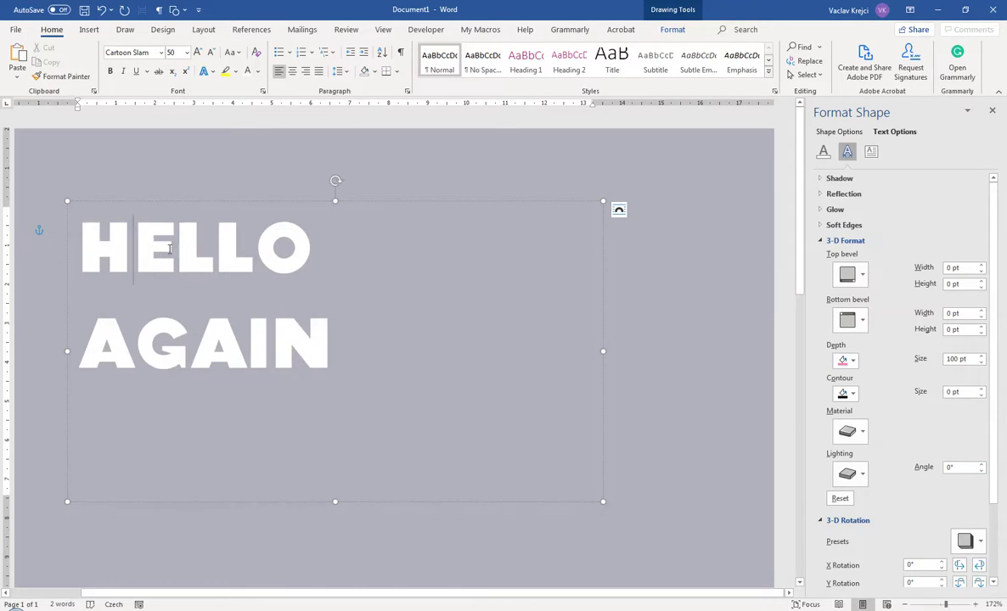
pyautogui.moveTo(170, 248); pyautogui.dragTo(134, 248)
pyautogui.click(846, 360)
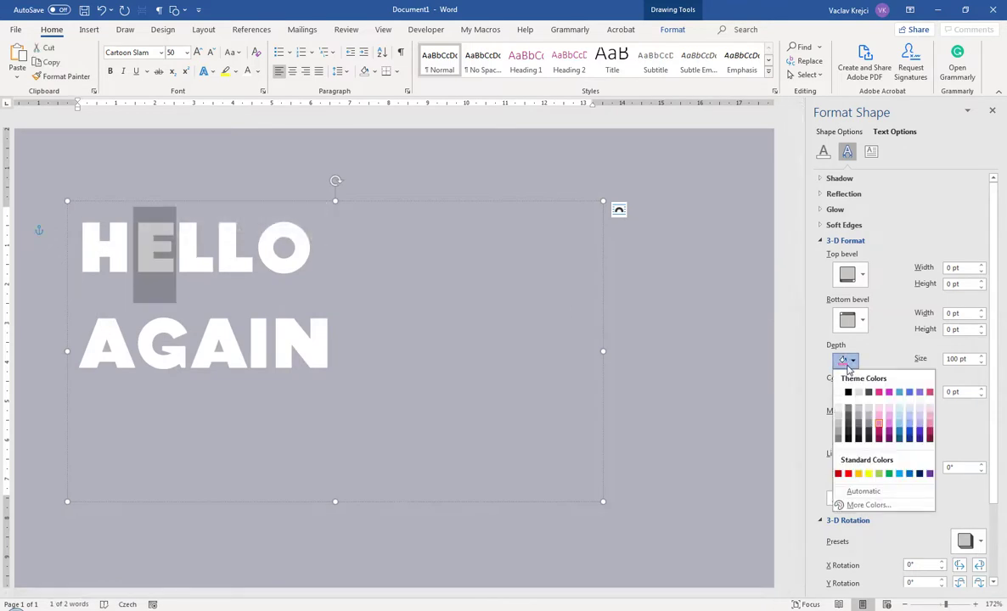
pyautogui.click(889, 425)
pyautogui.moveTo(215, 246); pyautogui.dragTo(177, 247)
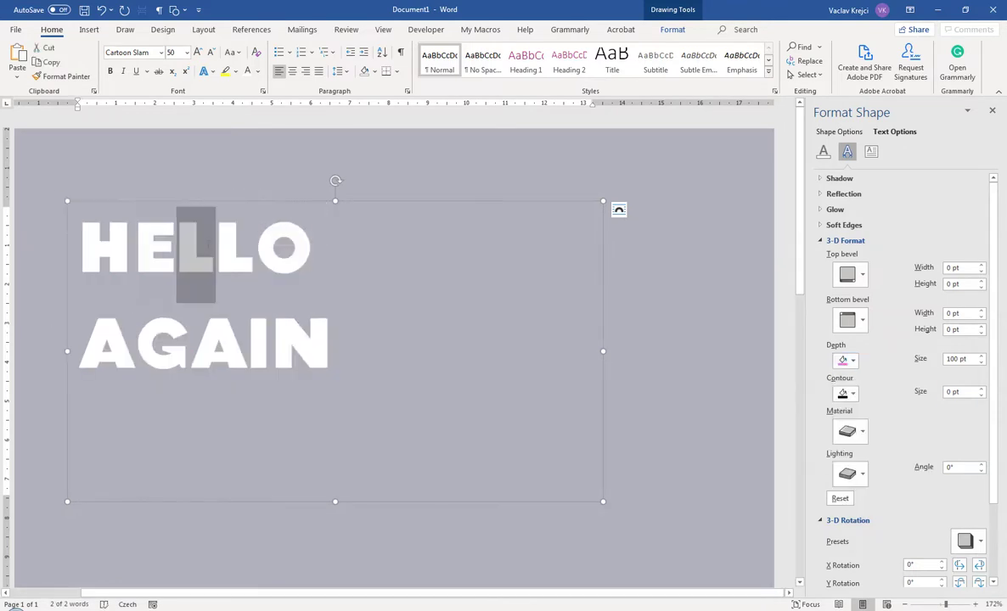
pyautogui.click(847, 360)
pyautogui.click(898, 429)
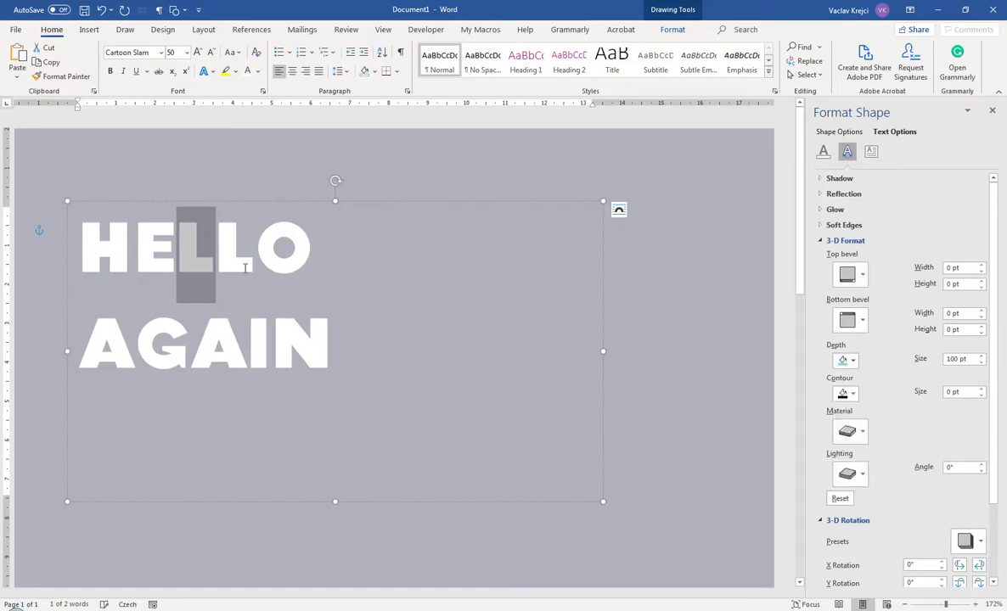
# - Color the 3-D depth of the second L in HELLO periwinkle blue and that of the O rose pink
pyautogui.moveTo(255, 247); pyautogui.dragTo(216, 247)
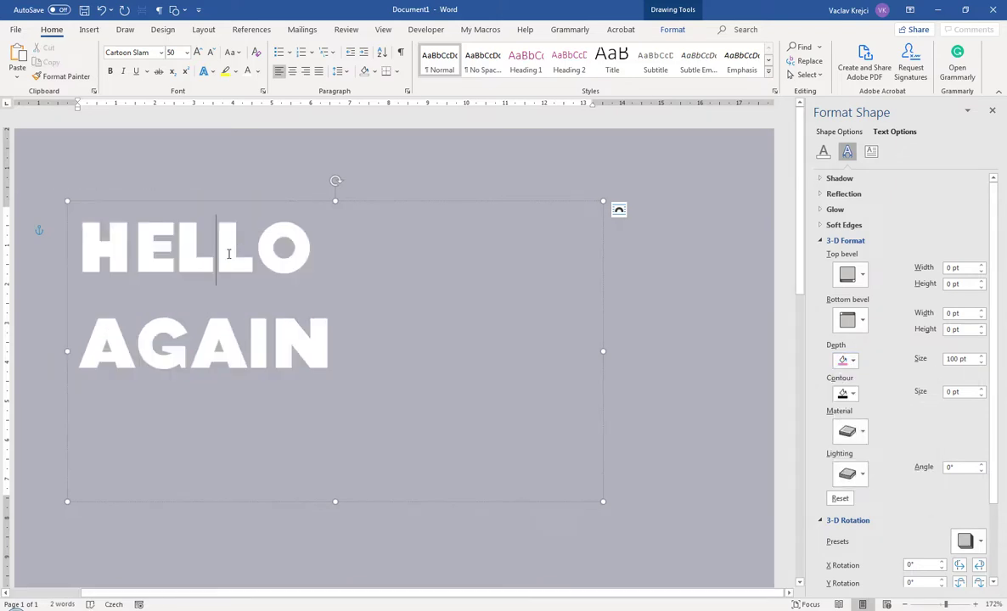
pyautogui.click(847, 360)
pyautogui.click(843, 393)
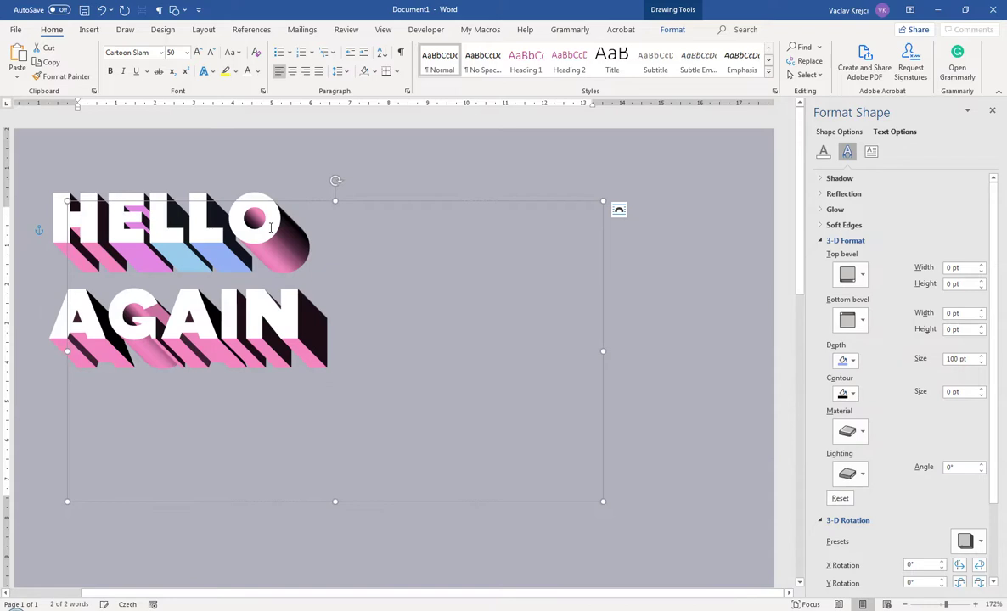
pyautogui.moveTo(255, 246); pyautogui.dragTo(310, 246)
pyautogui.click(845, 362)
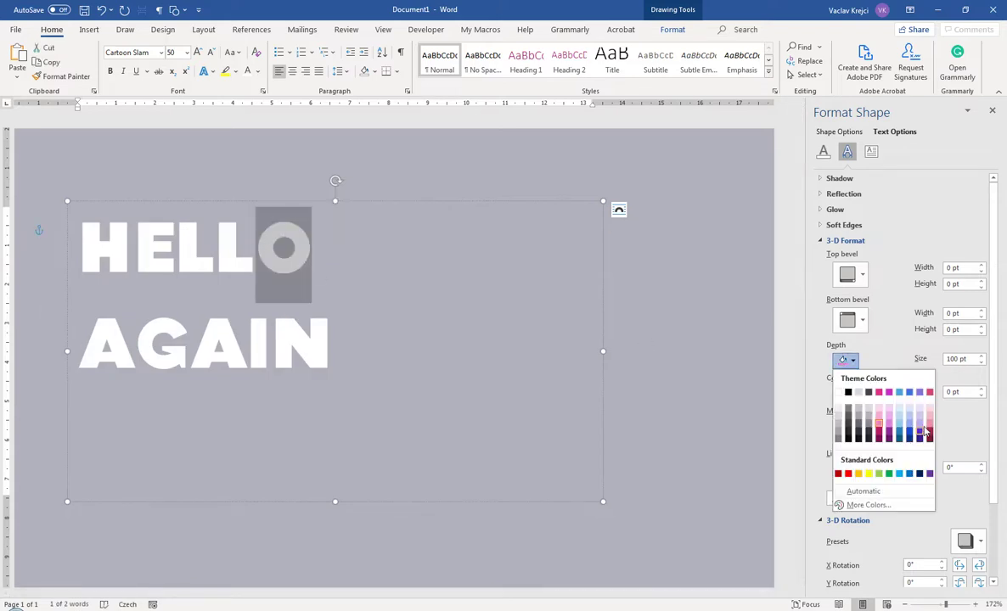
pyautogui.click(931, 429)
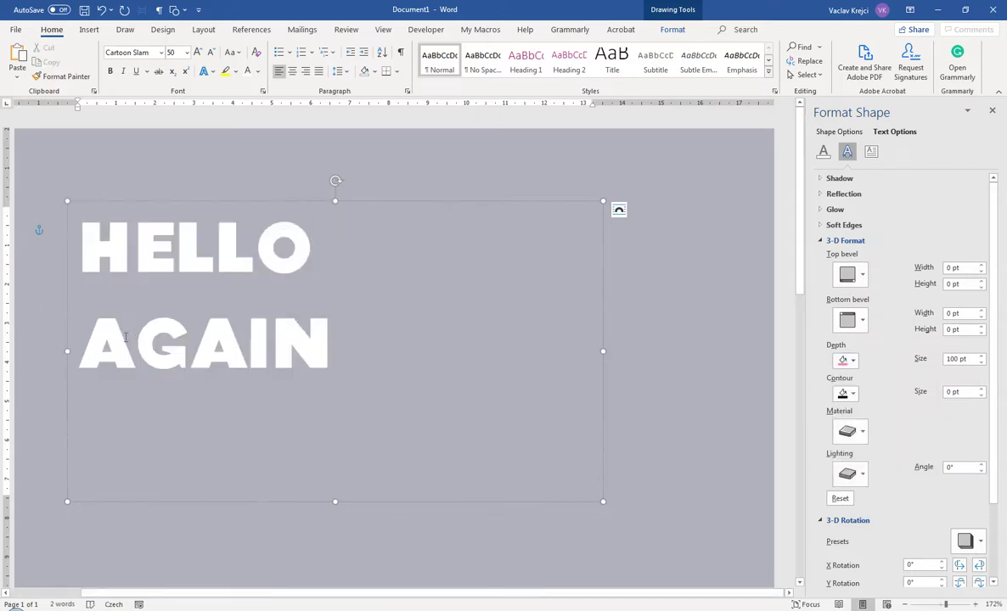
# - Give the first A and the I of AGAIN, together with the first L of HELLO, a light blue 3-D depth color
pyautogui.moveTo(80, 340); pyautogui.dragTo(163, 344)
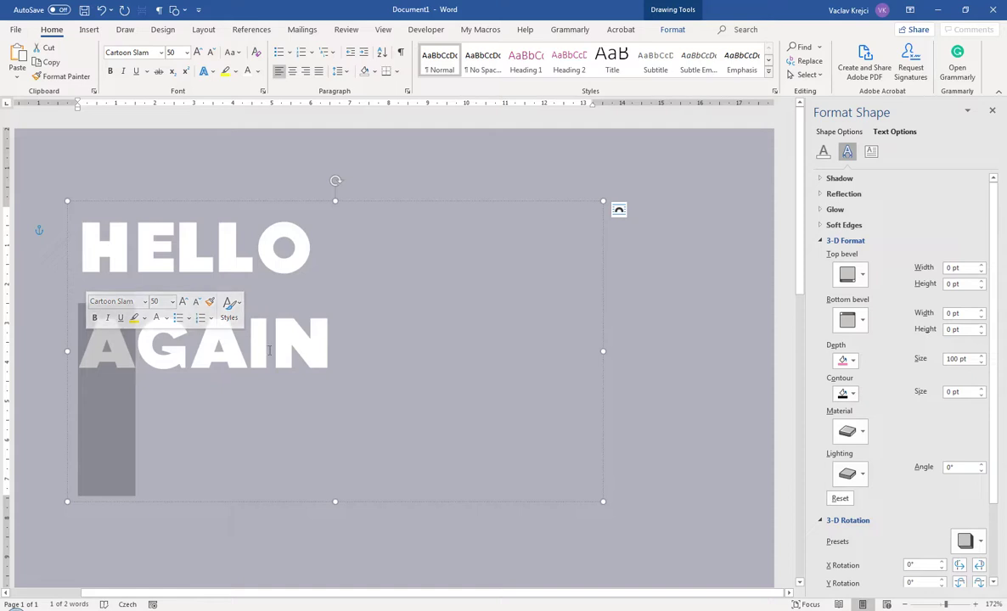
pyautogui.keyDown('ctrl'); pyautogui.moveTo(270, 344); pyautogui.dragTo(244, 356); pyautogui.keyUp('ctrl')
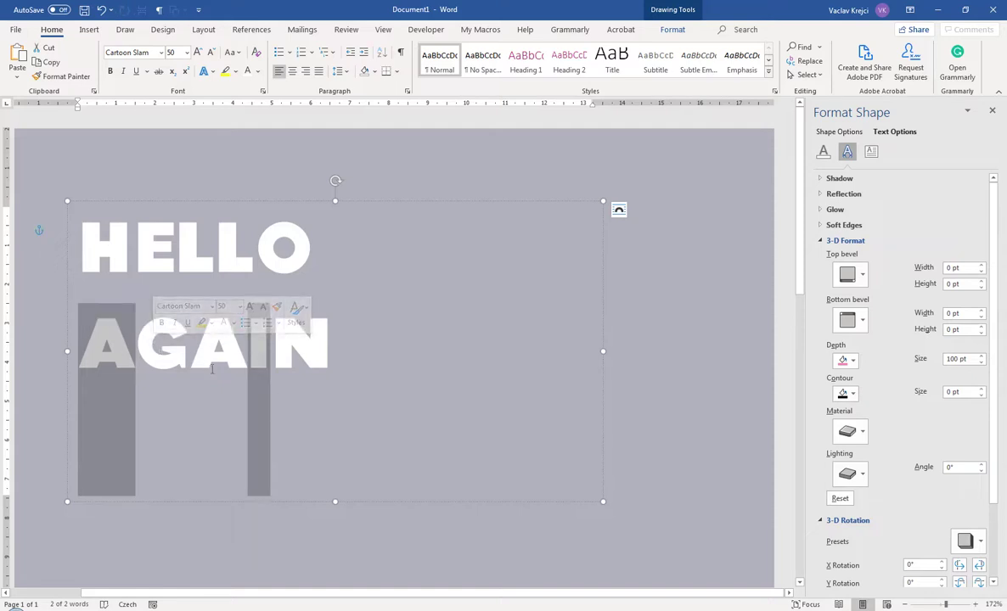
pyautogui.keyDown('ctrl'); pyautogui.moveTo(197, 239); pyautogui.dragTo(175, 239); pyautogui.keyUp('ctrl')
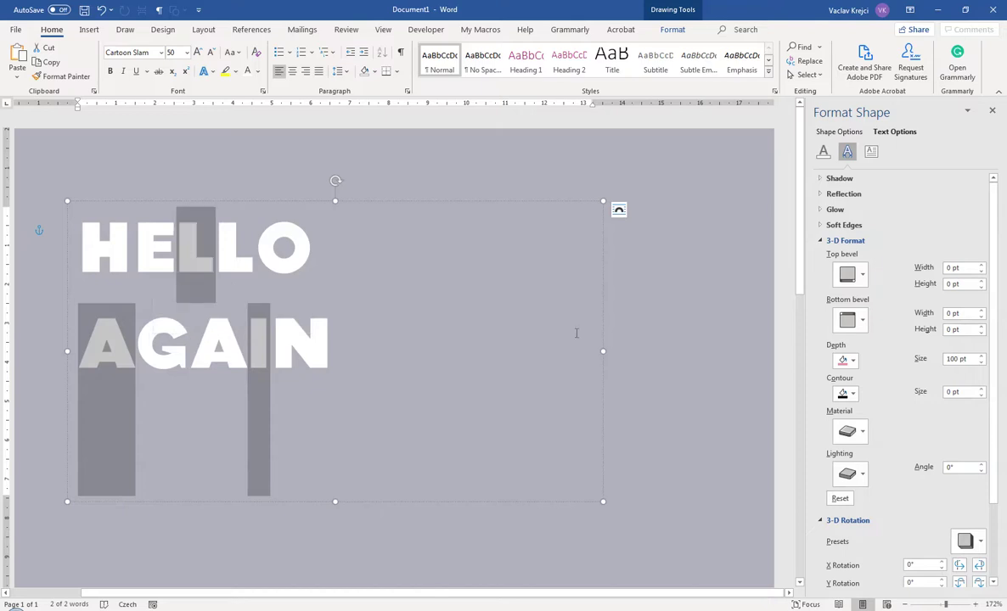
pyautogui.click(852, 361)
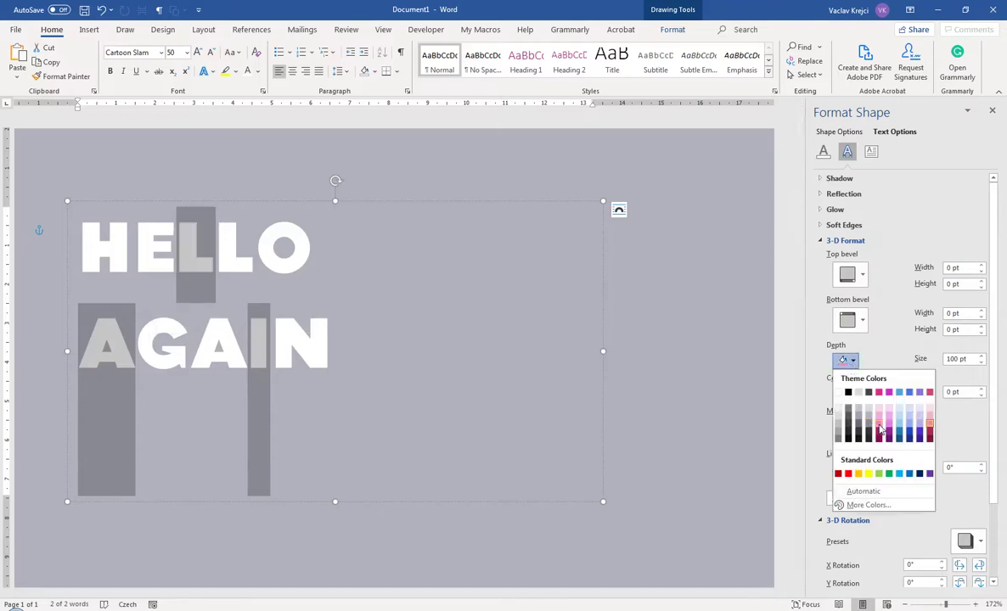
pyautogui.click(901, 429)
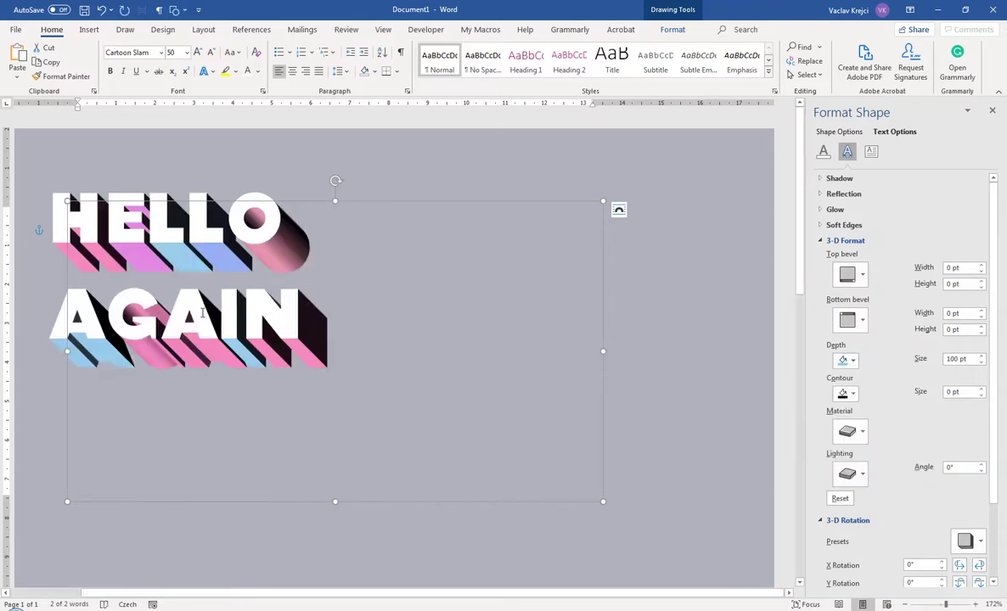
# - Color the 3-D depth of the second A in AGAIN light magenta and that of the G periwinkle blue
pyautogui.moveTo(189, 333); pyautogui.dragTo(247, 333)
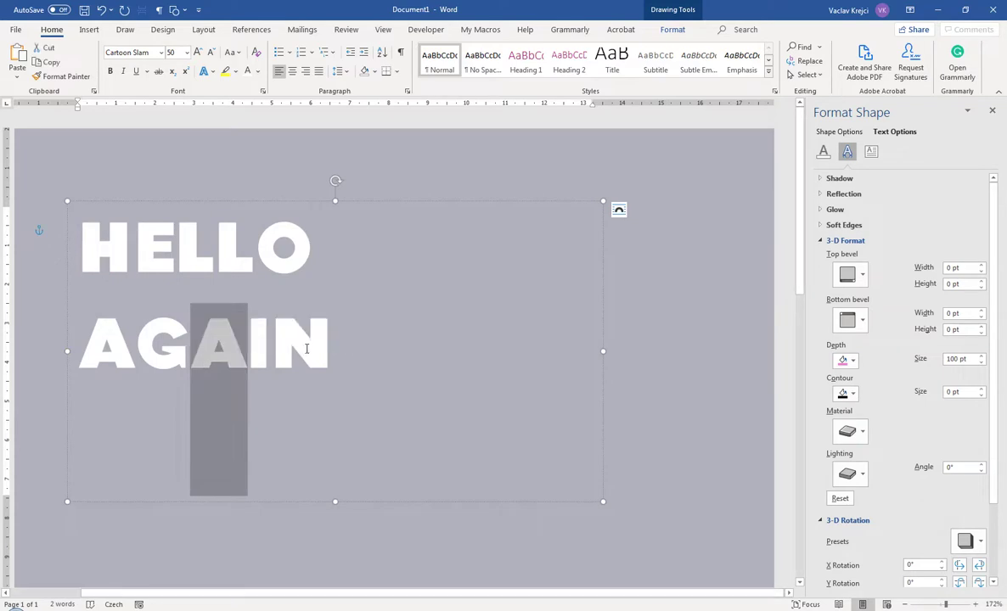
pyautogui.click(850, 363)
pyautogui.click(889, 427)
pyautogui.moveTo(190, 340); pyautogui.dragTo(136, 348)
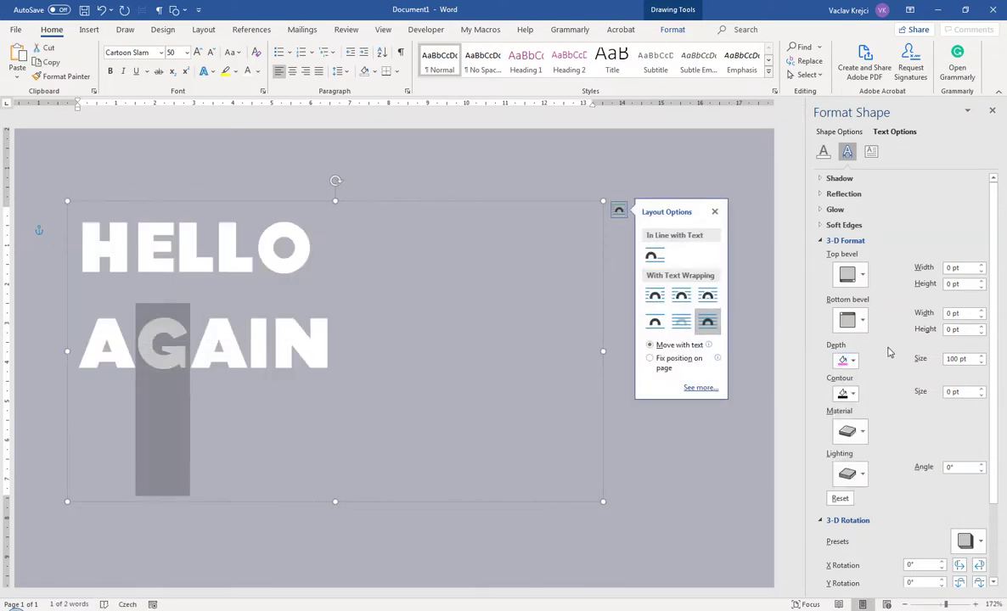
pyautogui.click(850, 360)
pyautogui.press('Escape')
# - Color the 3-D depth of the N in AGAIN periwinkle blue
pyautogui.click(265, 338)
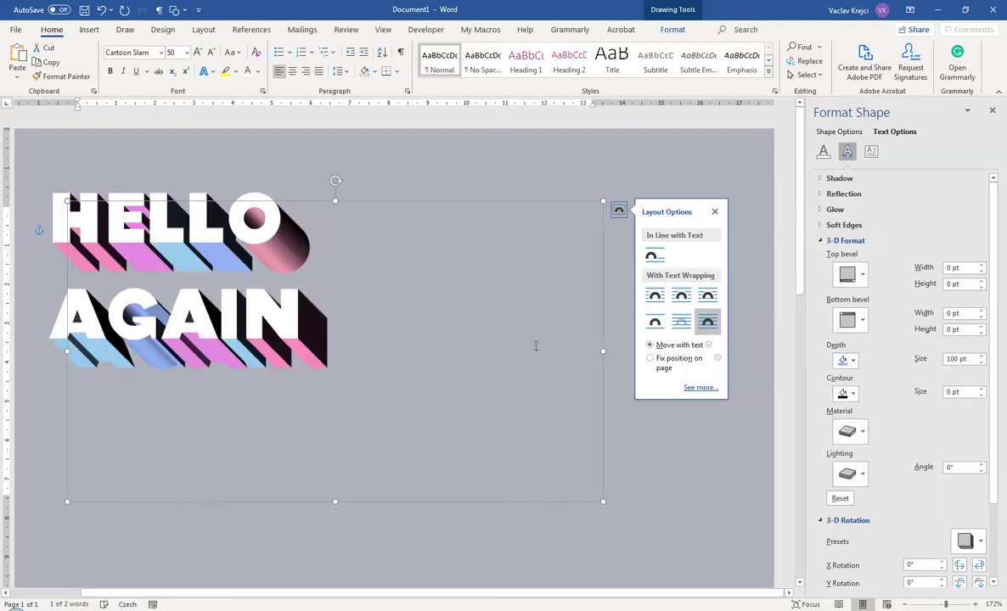
pyautogui.click(251, 334)
pyautogui.hotkey('shift', 'End')
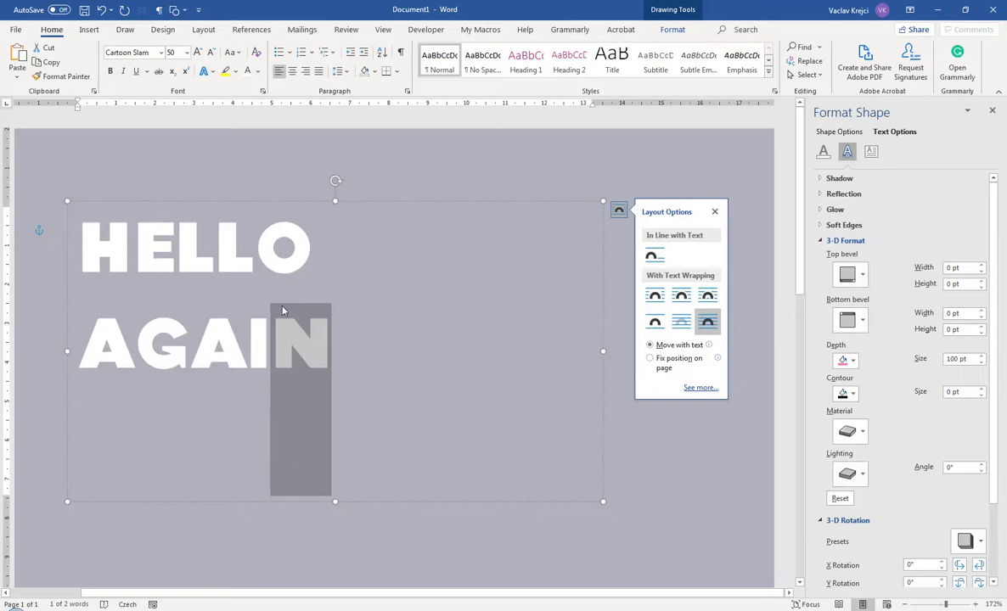
pyautogui.click(845, 361)
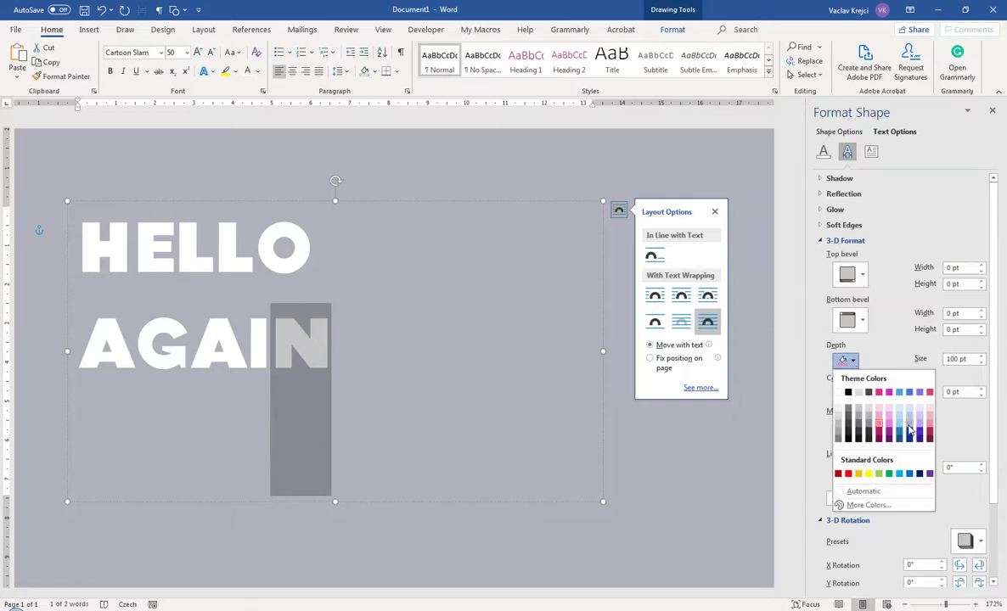
pyautogui.click(911, 431)
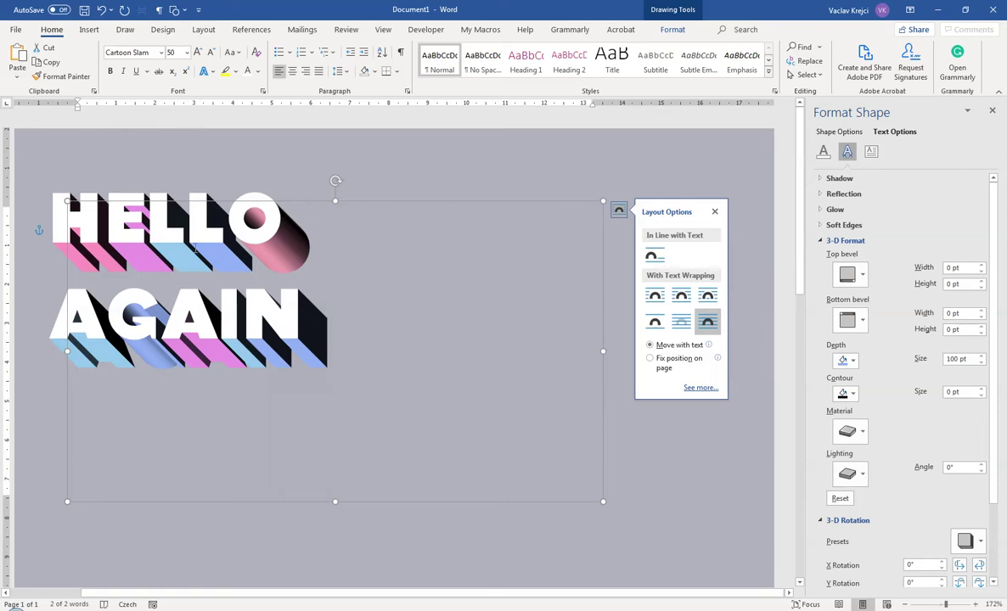
pyautogui.click(198, 305)
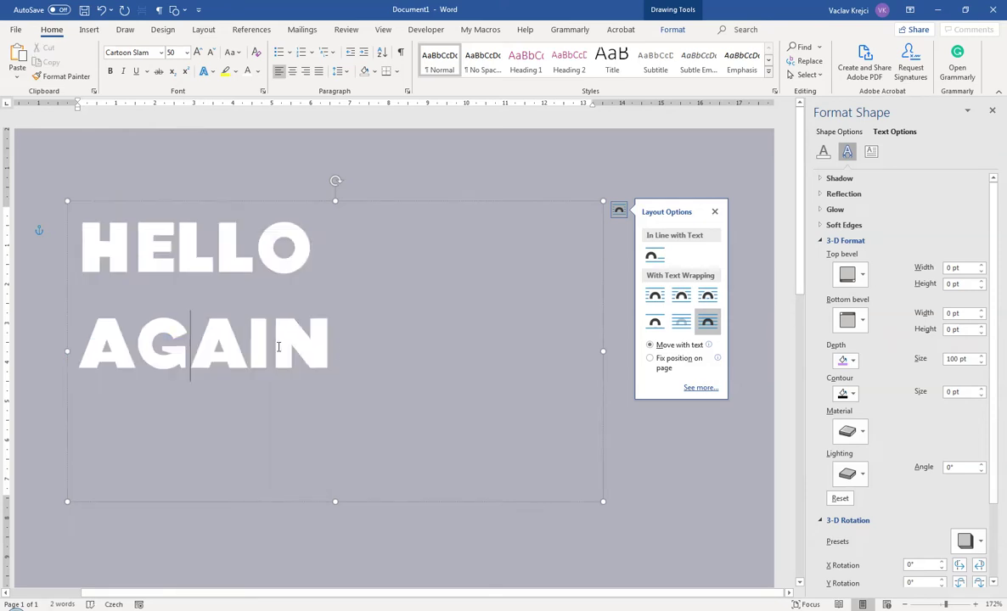
# - Recolor the 3-D depth of the N in AGAIN lavender and select the whole HELLO AGAIN text box
pyautogui.moveTo(272, 340); pyautogui.dragTo(331, 340)
pyautogui.click(852, 361)
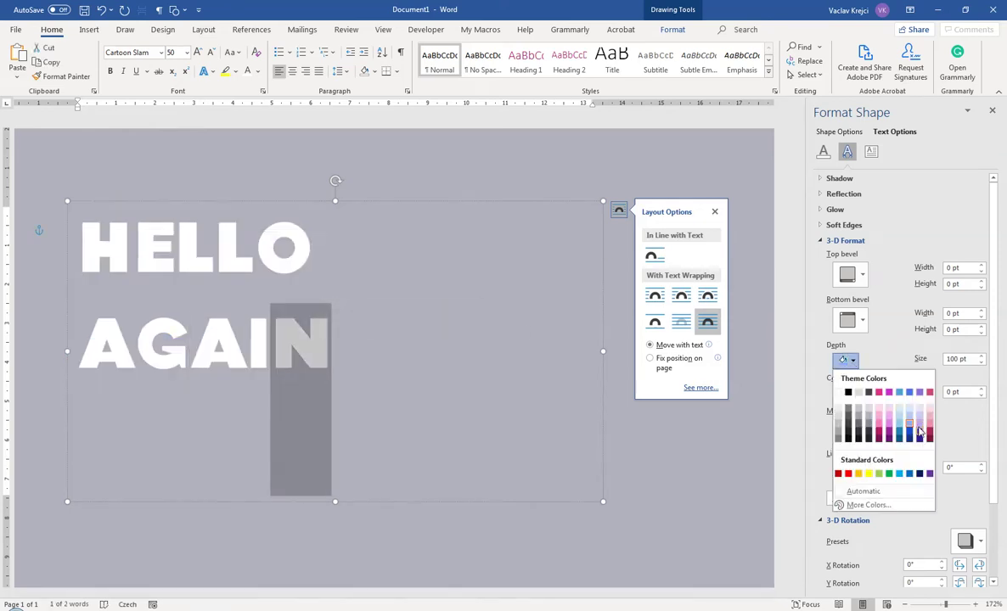
pyautogui.click(922, 430)
pyautogui.click(251, 323)
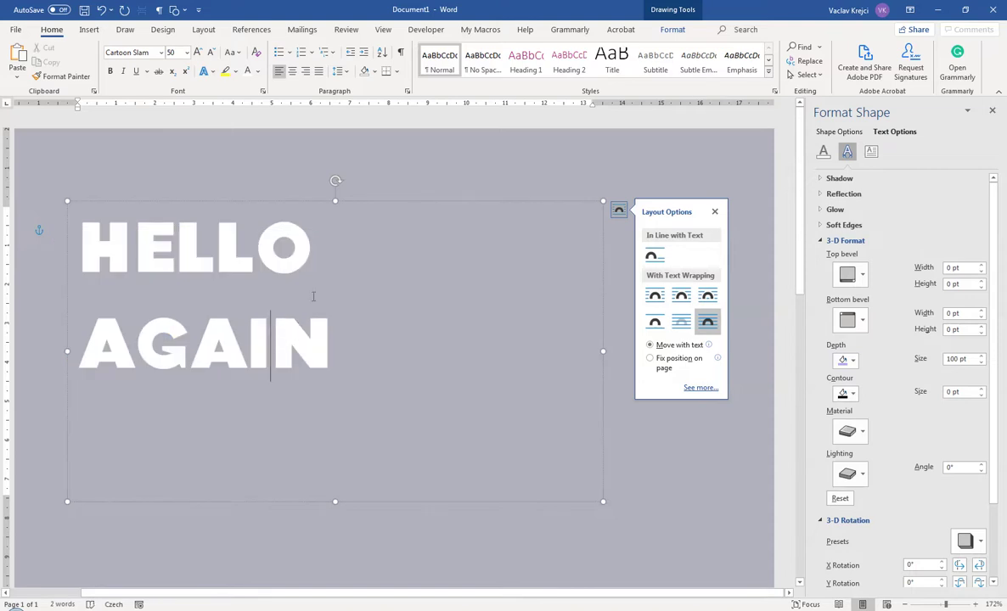
pyautogui.click(324, 206)
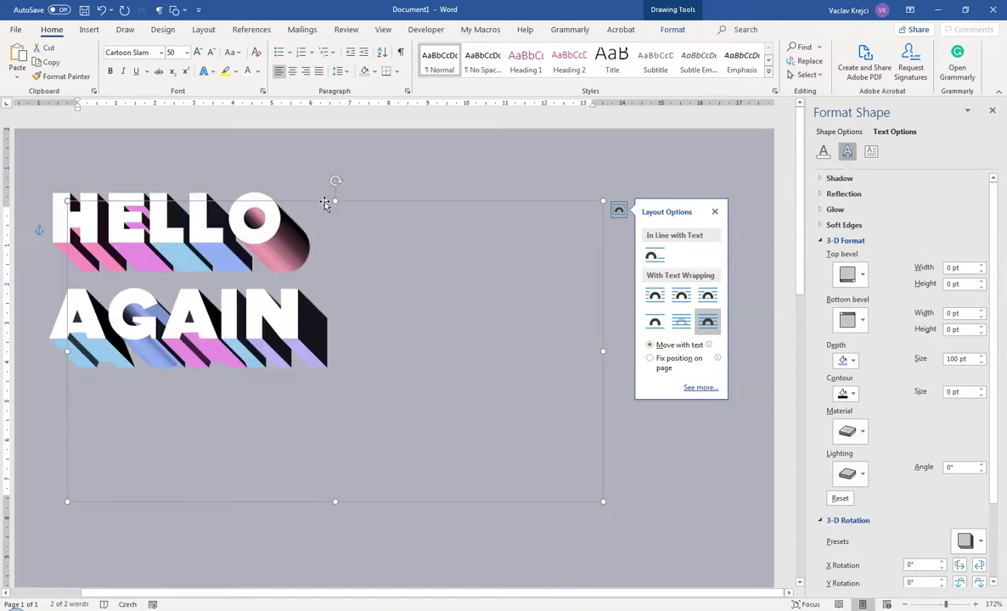
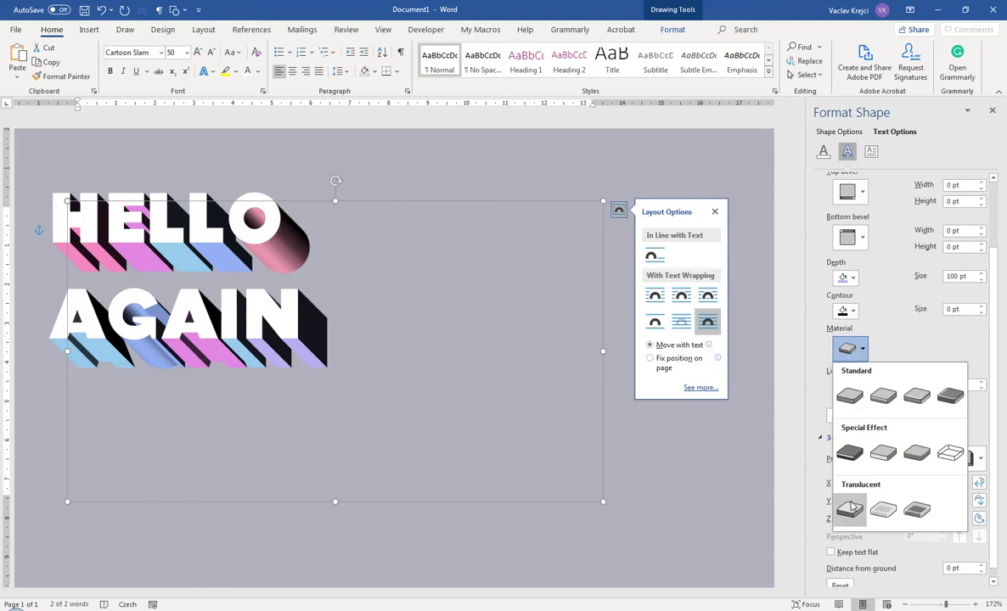
# - Try the Flat special-effect material and a Neutral lighting setting on the HELLO AGAIN lettering
pyautogui.click(917, 454)
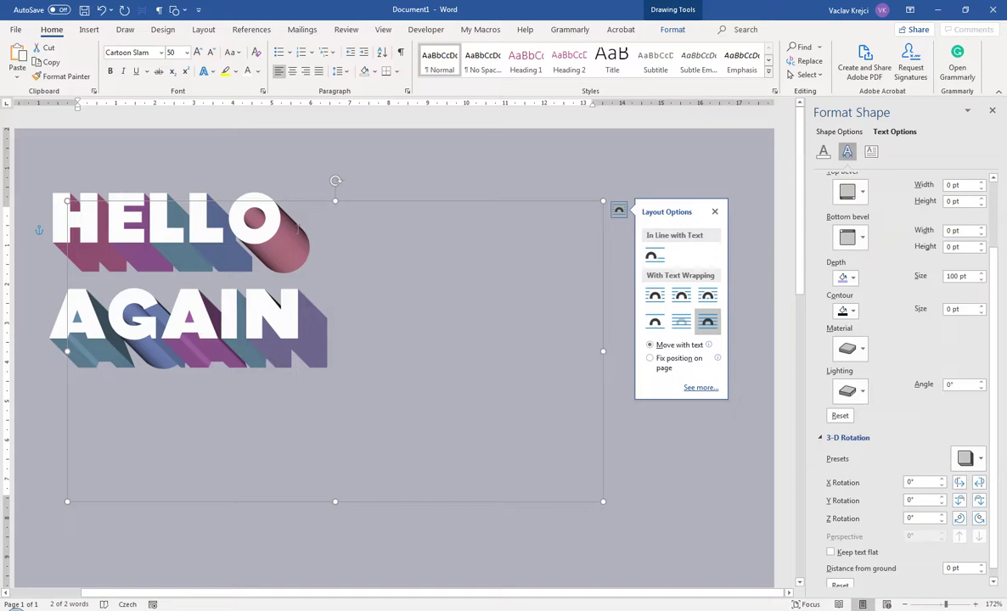
pyautogui.click(852, 348)
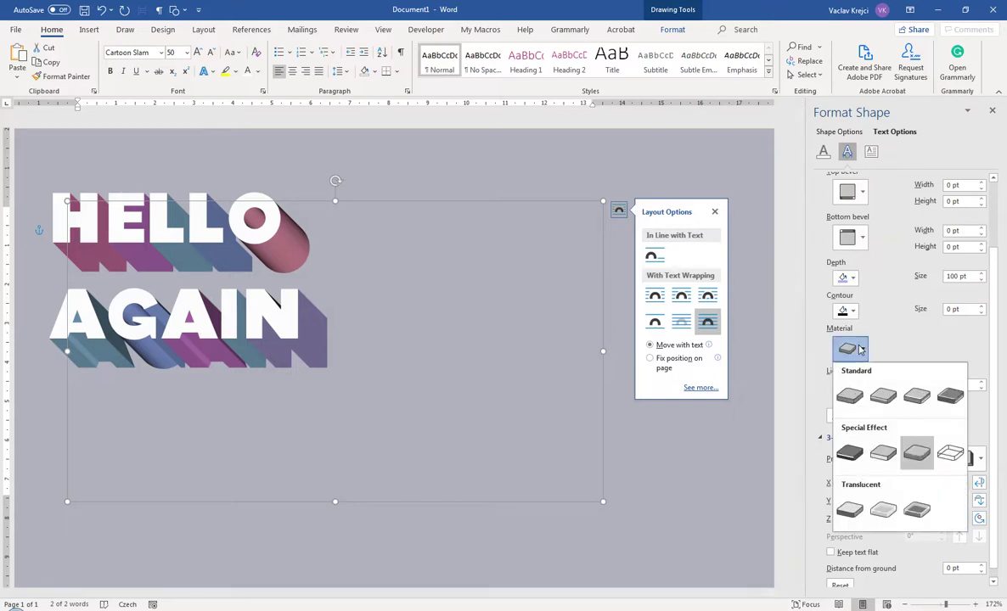
pyautogui.click(890, 333)
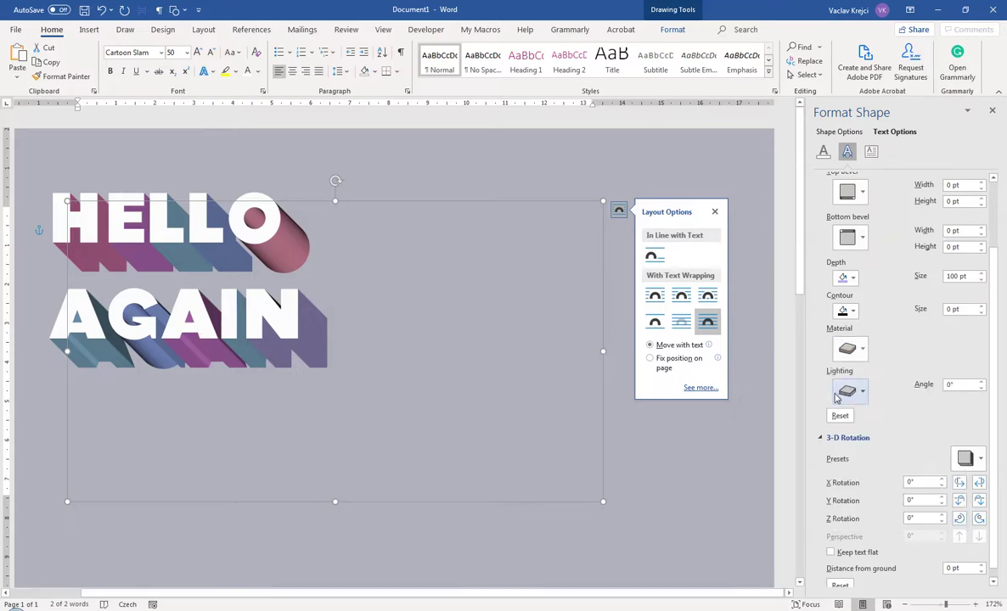
pyautogui.click(847, 392)
pyautogui.click(849, 358)
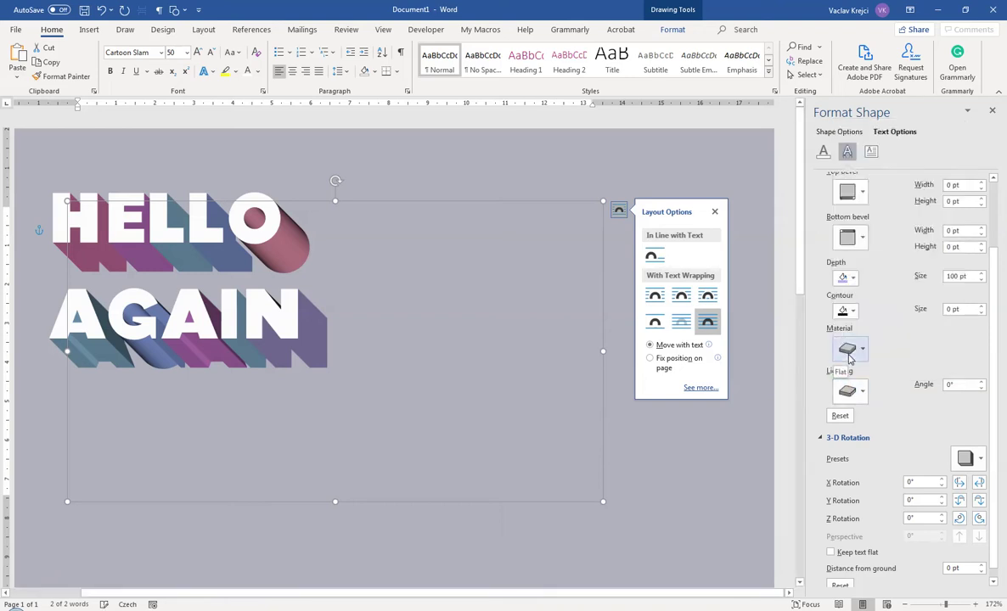
pyautogui.click(852, 349)
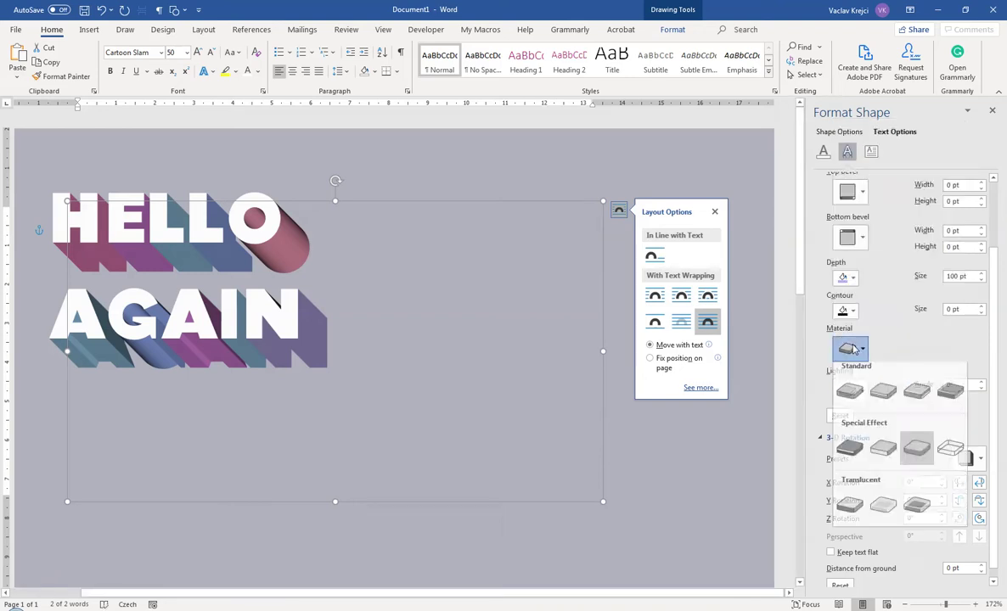
pyautogui.click(917, 453)
pyautogui.click(847, 393)
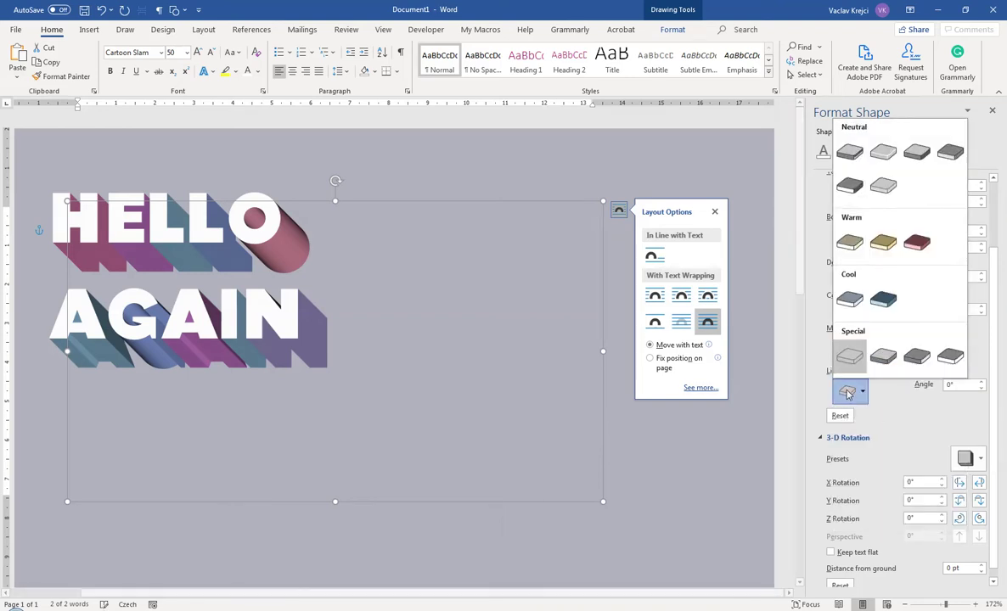
pyautogui.click(852, 168)
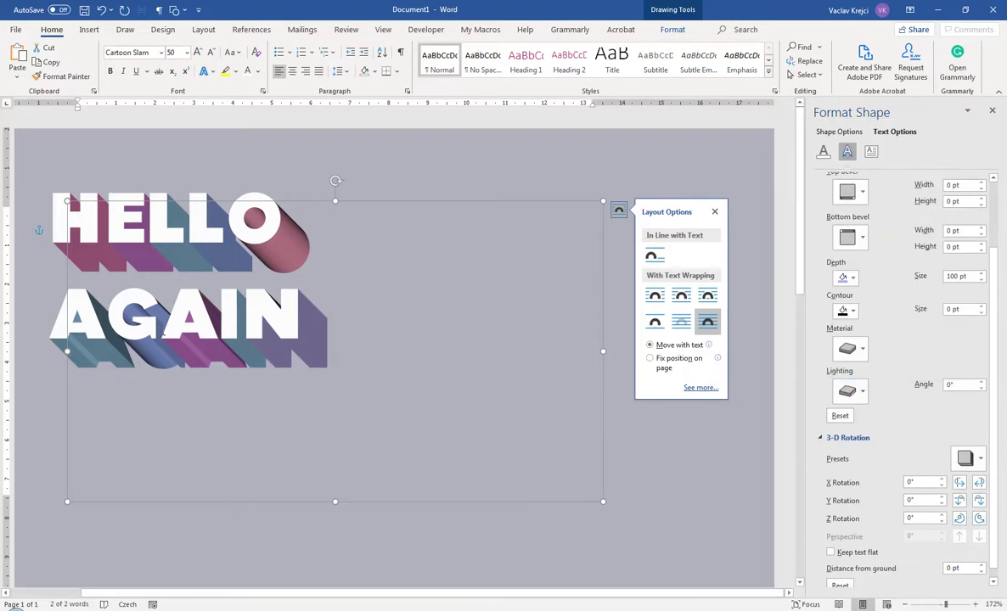
# - Switch the lettering to the first Standard 3-D material and apply the Flat lighting from the Special group
pyautogui.click(852, 349)
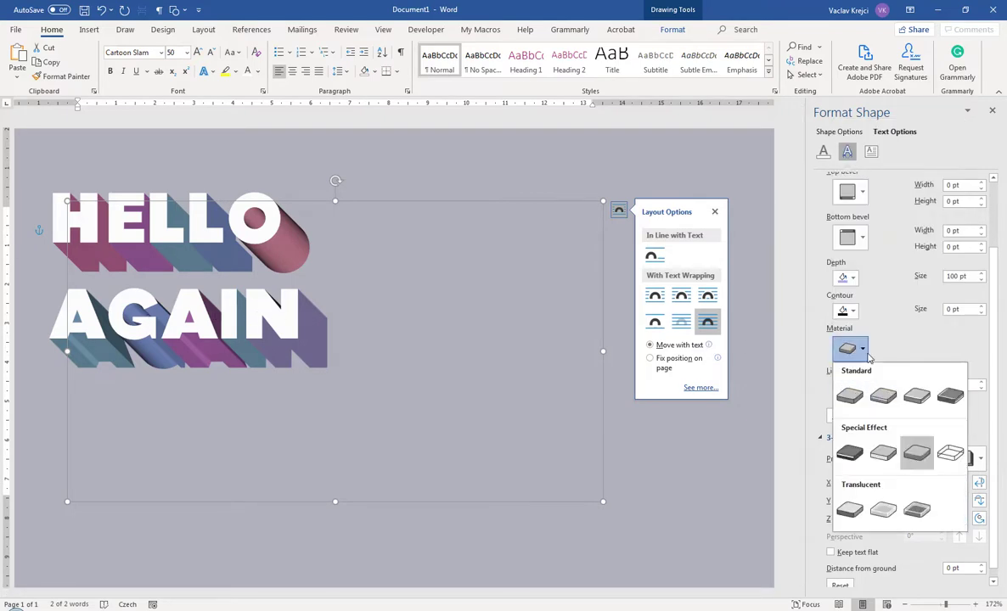
pyautogui.click(850, 395)
pyautogui.click(857, 397)
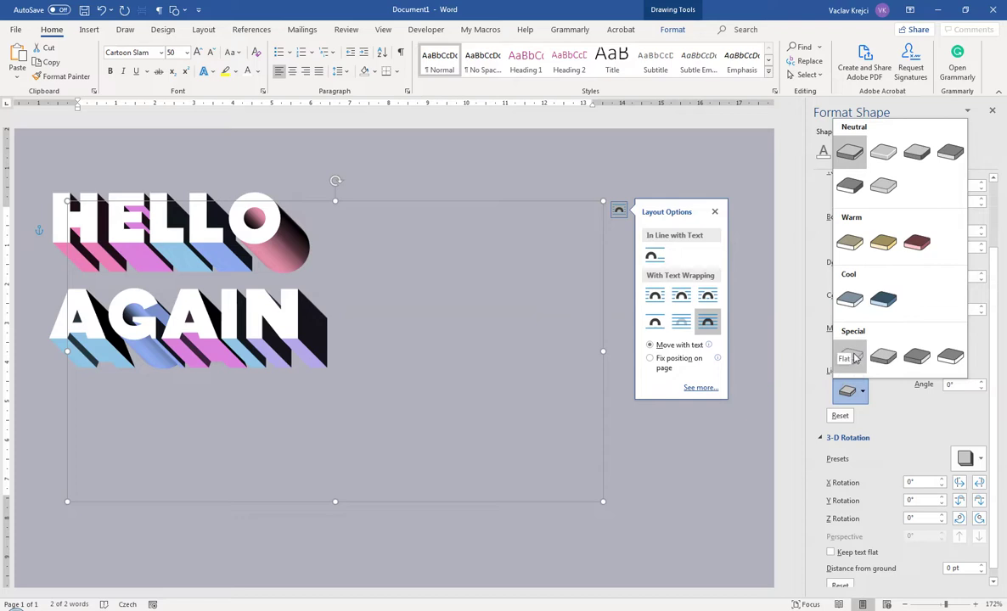
pyautogui.click(852, 356)
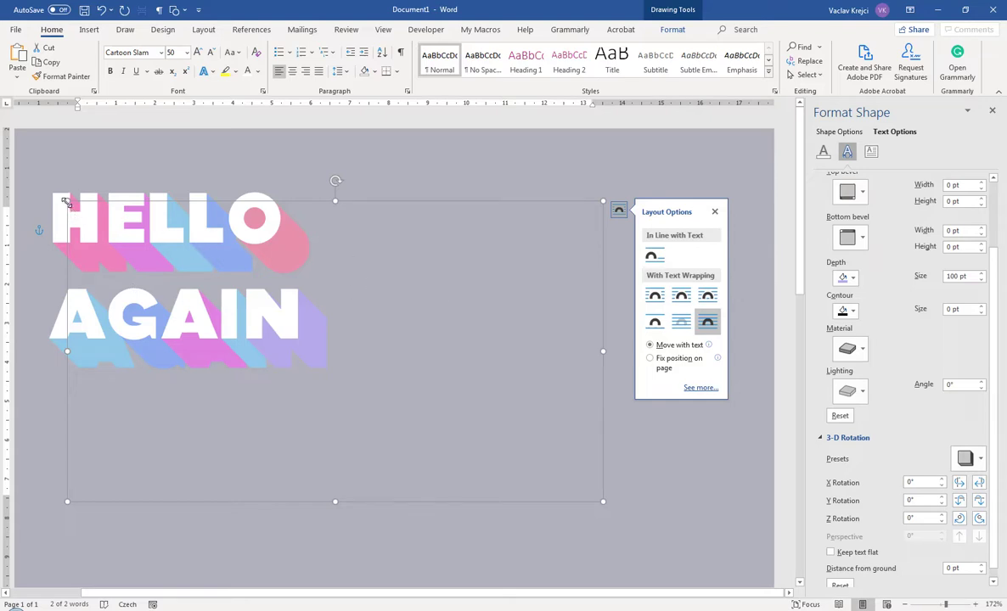
# - Shrink the text box from its upper-left corner and apply the Oblique rotation preset whose depth extends toward the lower left
pyautogui.moveTo(67, 201); pyautogui.dragTo(146, 220)
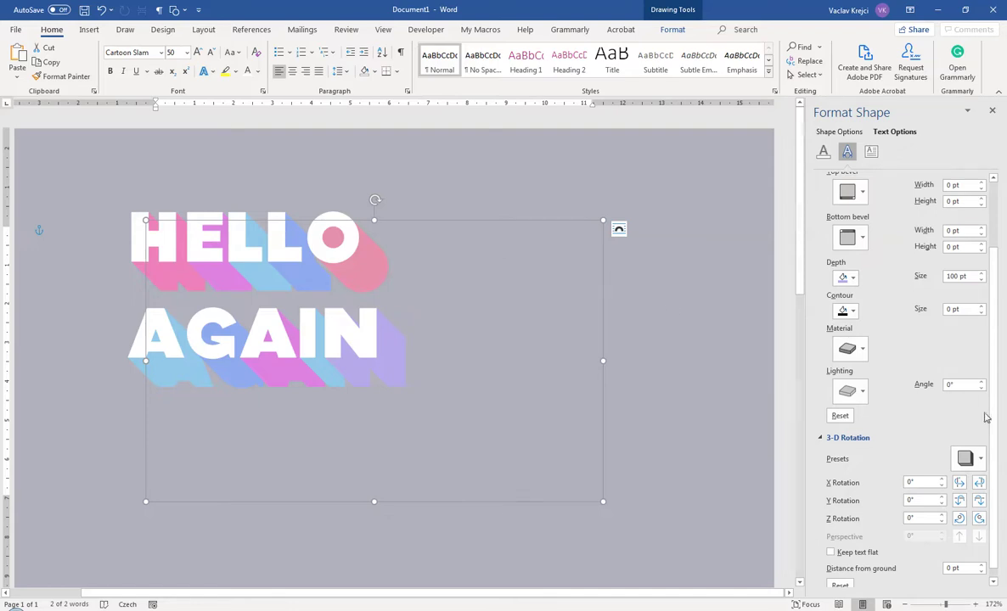
pyautogui.click(973, 459)
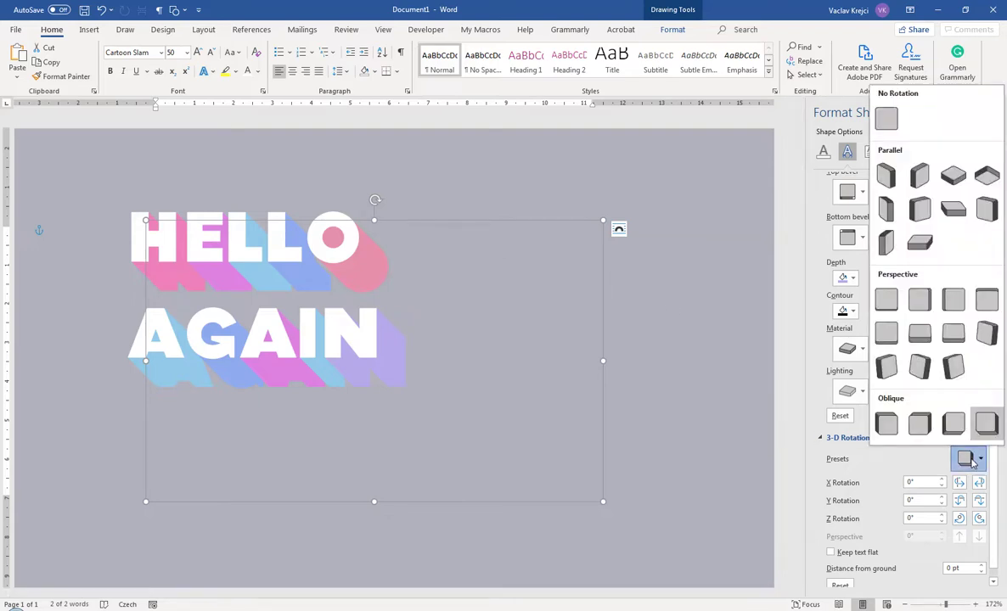
pyautogui.click(953, 427)
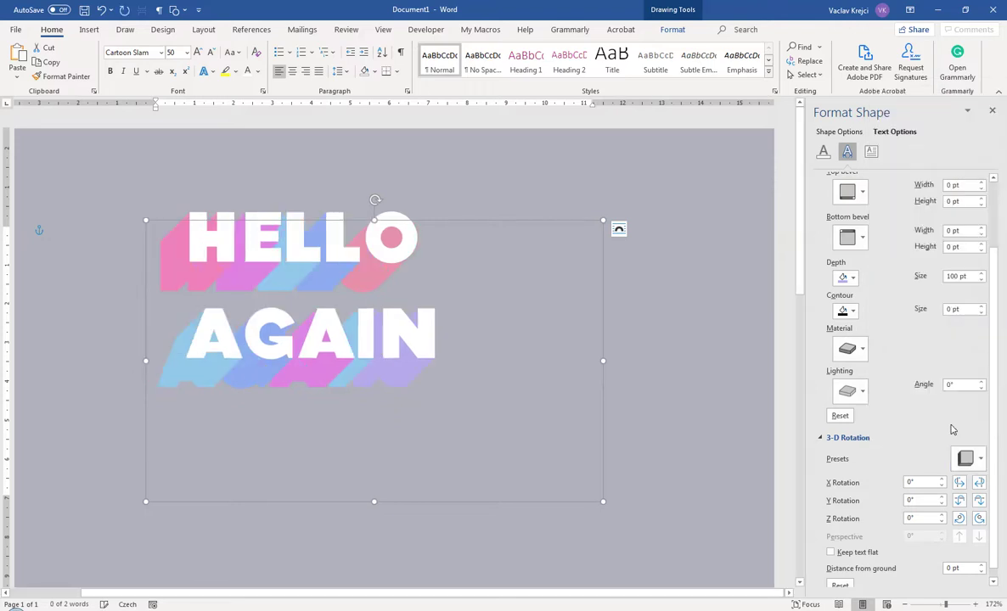
# - Set the lettering's 3-D depth size to 50 pt
pyautogui.tripleClick(967, 277)
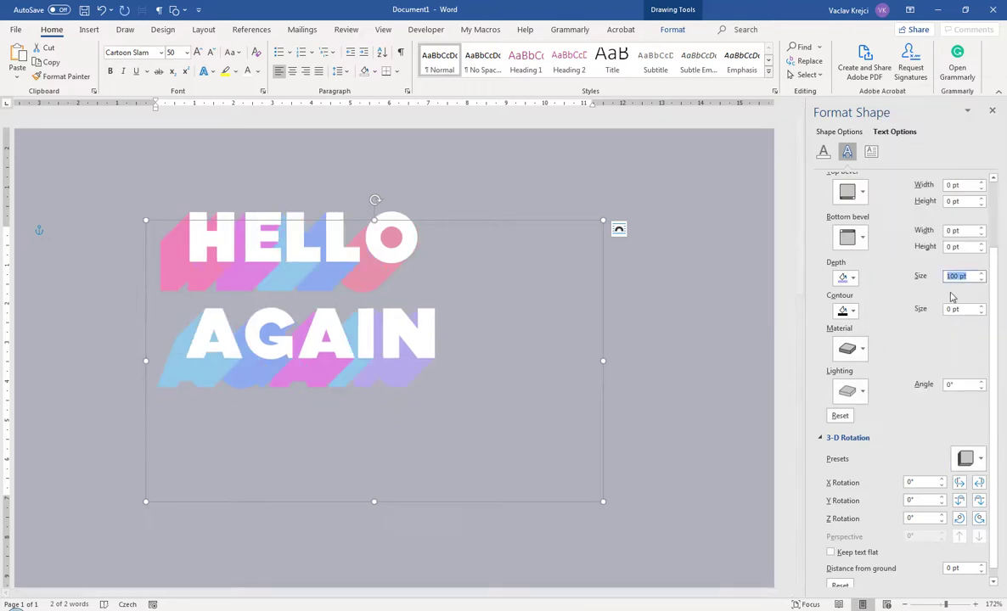
pyautogui.write('50')
pyautogui.press('Return')
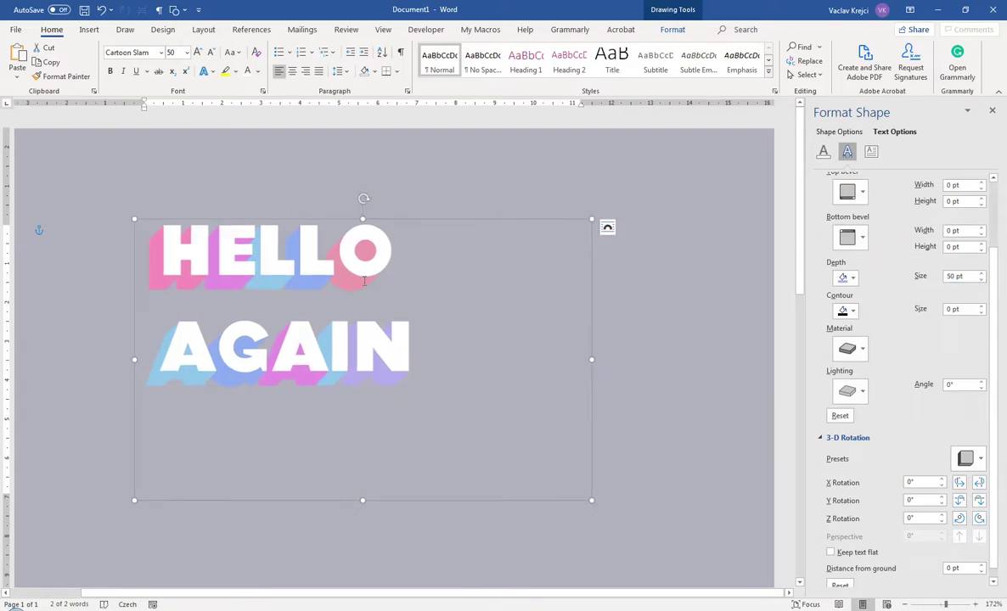
# - Duplicate the HELLO AGAIN text box and place the copy to the right of the original, slightly higher
pyautogui.click(313, 221)
pyautogui.click(49, 62)
pyautogui.click(17, 54)
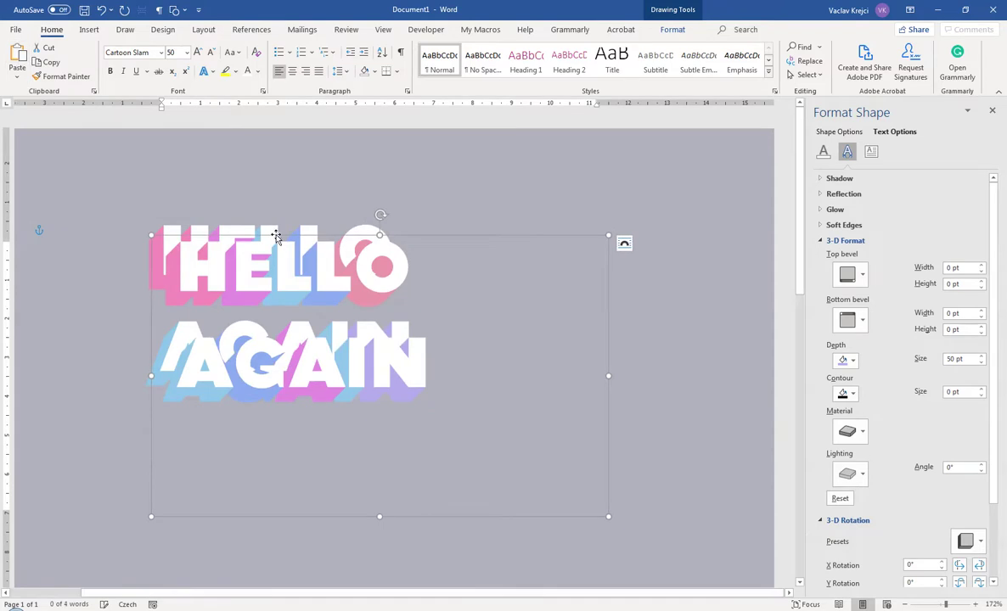
pyautogui.moveTo(255, 222); pyautogui.dragTo(599, 173)
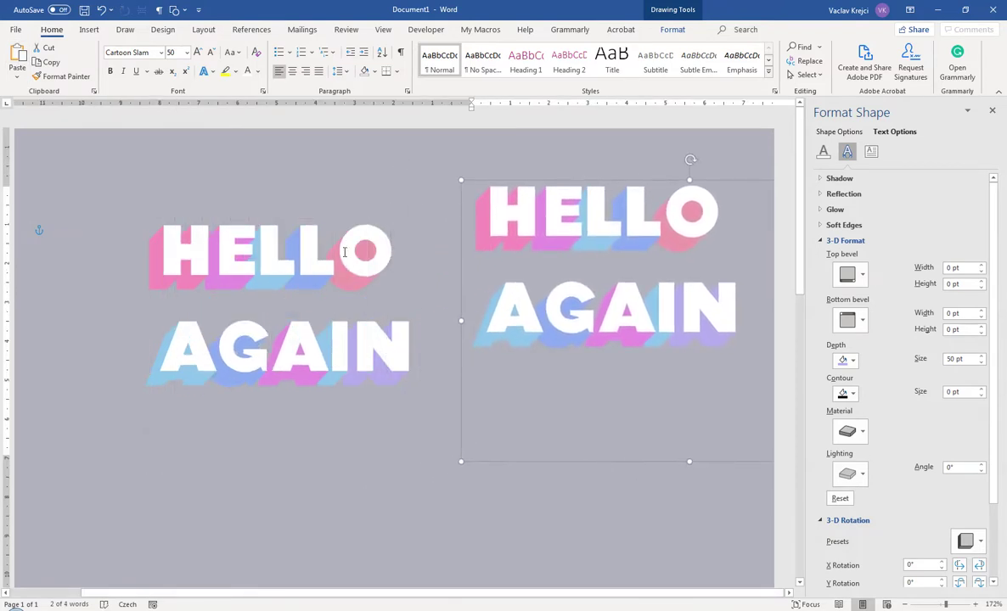
# - Give the original lettering a 5 pt 3-D contour and lay the plain copy exactly over it
pyautogui.click(264, 222)
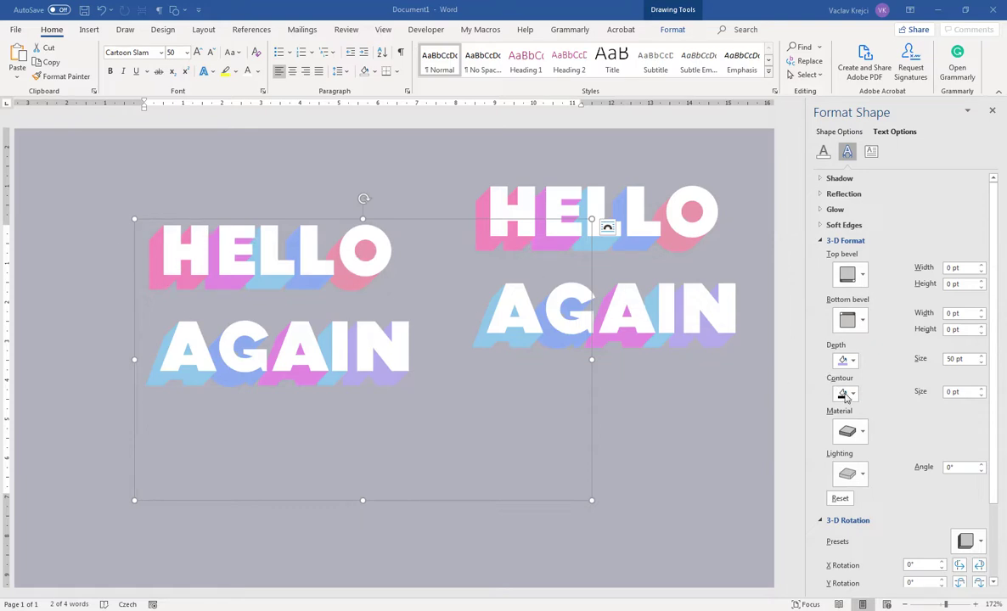
pyautogui.tripleClick(949, 391)
pyautogui.write('5')
pyautogui.press('Return')
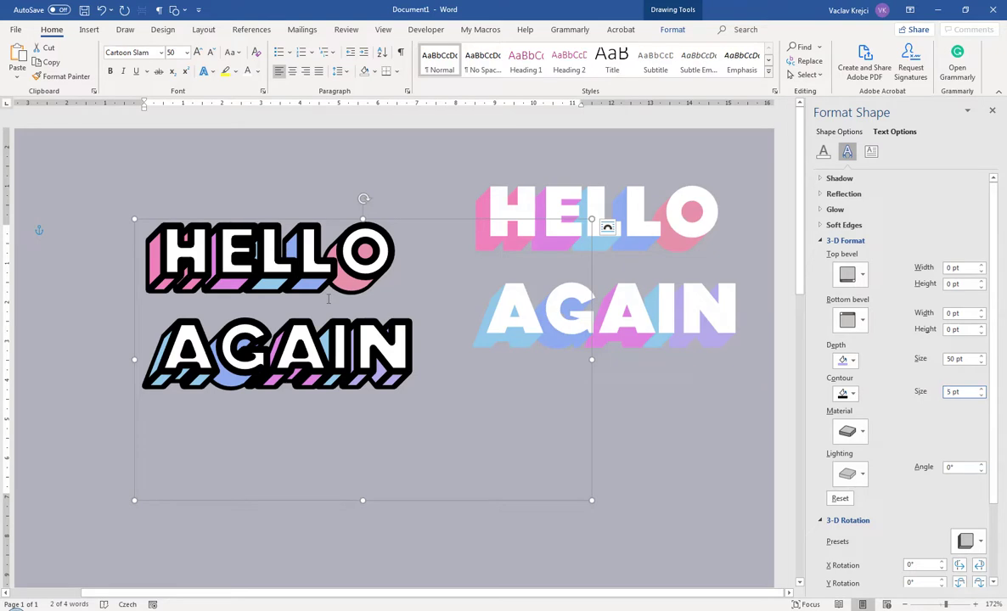
pyautogui.click(526, 214)
pyautogui.moveTo(529, 187); pyautogui.dragTo(202, 217)
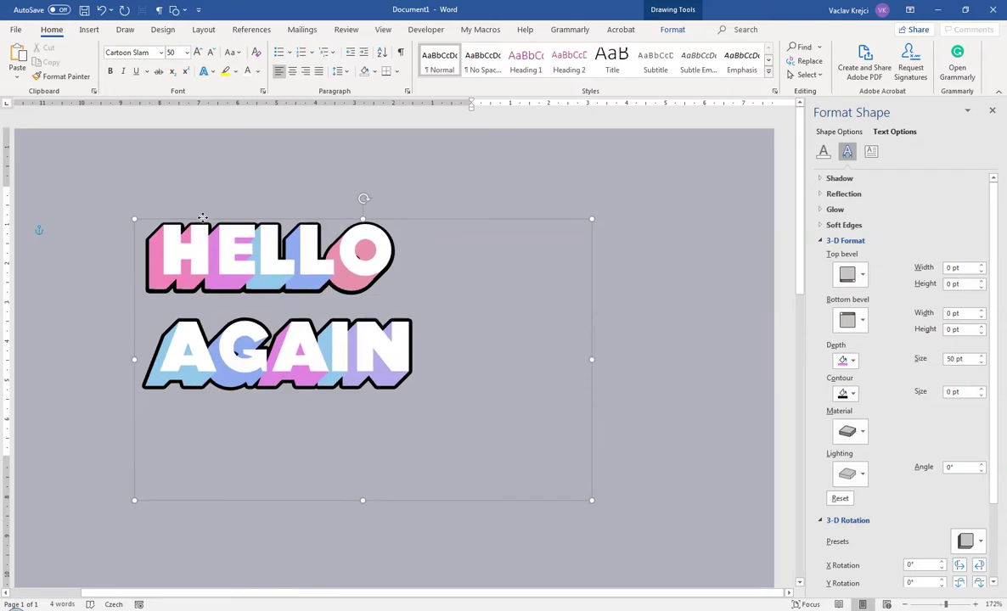
# - Duplicate the plain lettering, offset the new copy up and to the right, and color all its 3-D depth gray
pyautogui.click(387, 312)
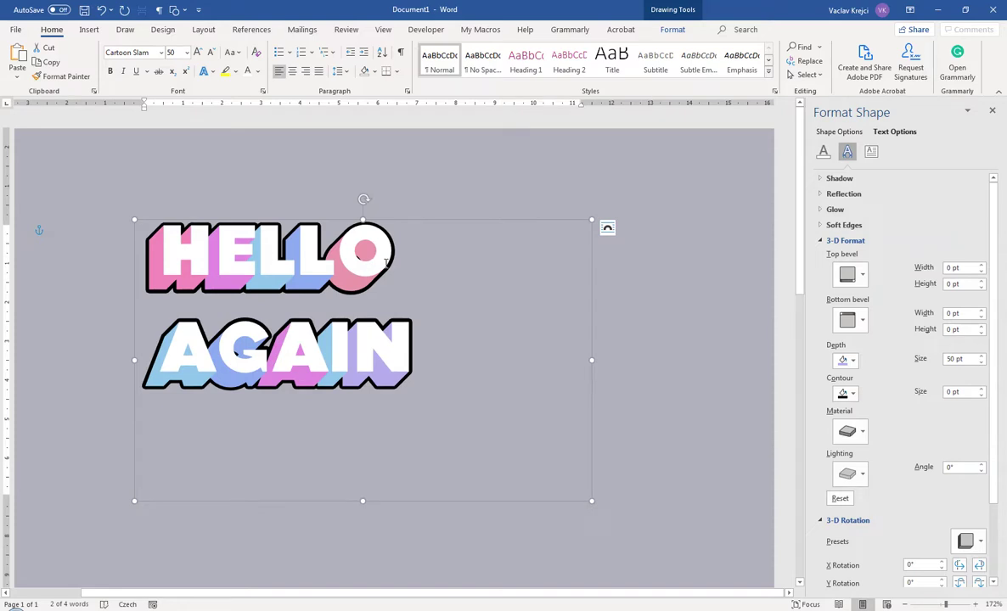
pyautogui.moveTo(385, 223); pyautogui.dragTo(464, 164)
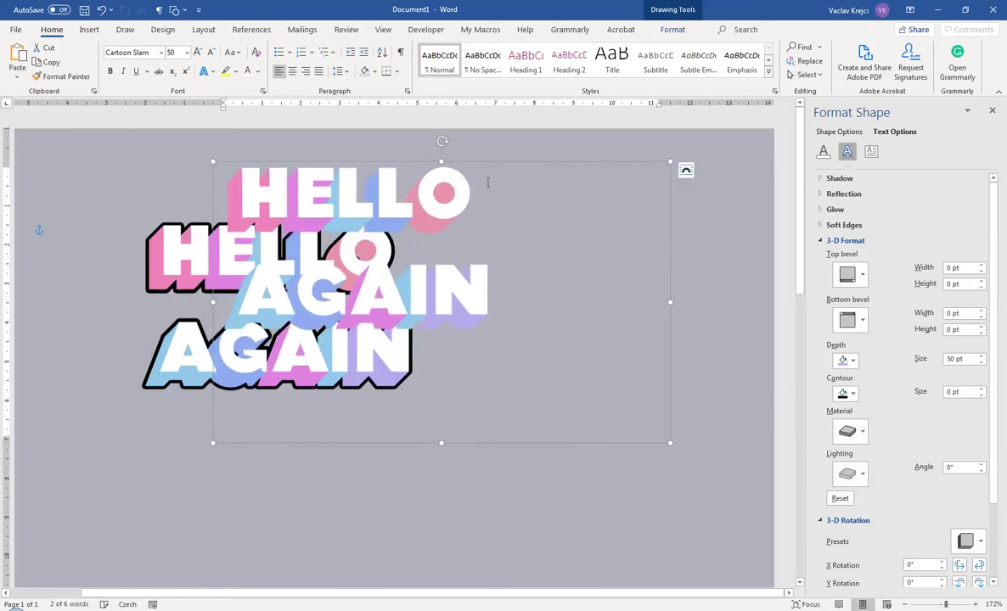
pyautogui.click(852, 360)
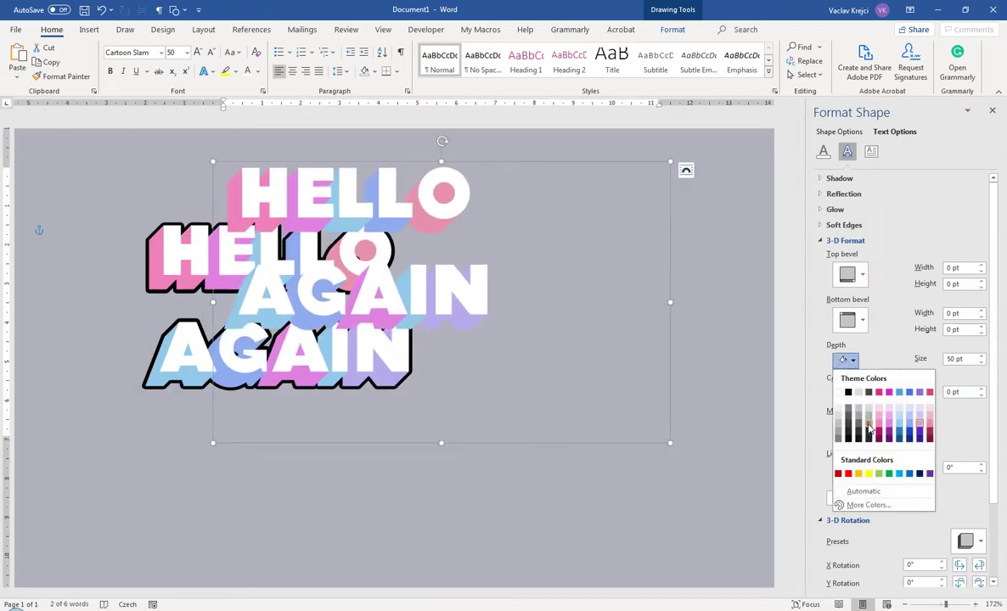
pyautogui.click(867, 429)
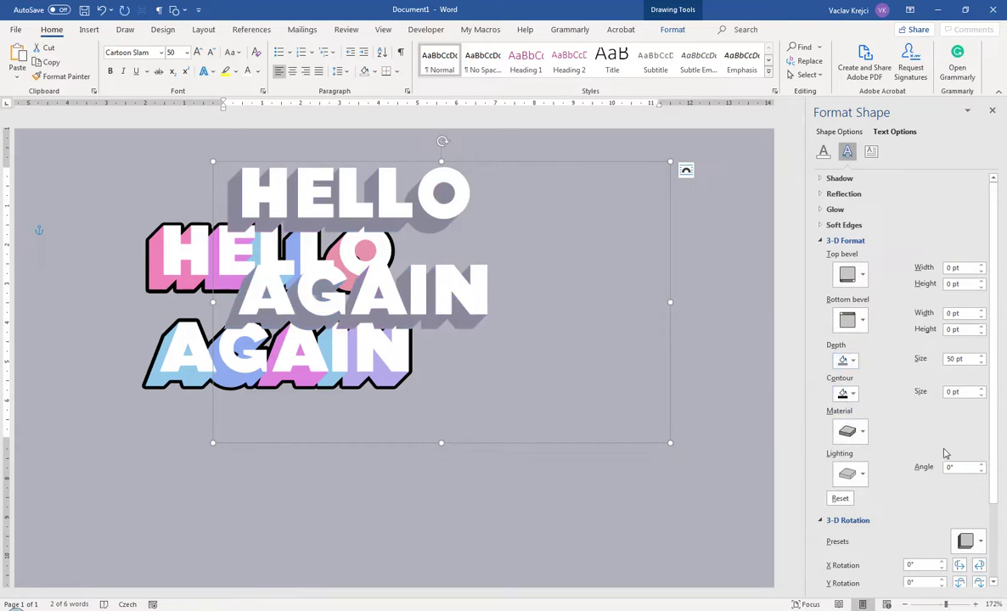
# - Give the gray copy the Oblique rotation preset extending toward the lower right, with a depth size of 200 pt
pyautogui.scroll(-2, 997, 556)
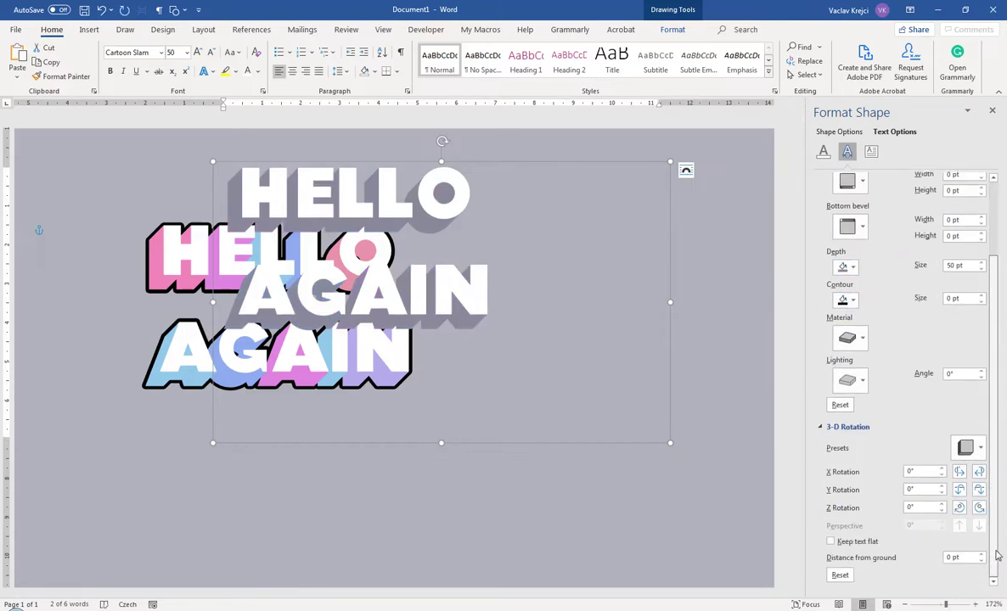
pyautogui.click(973, 447)
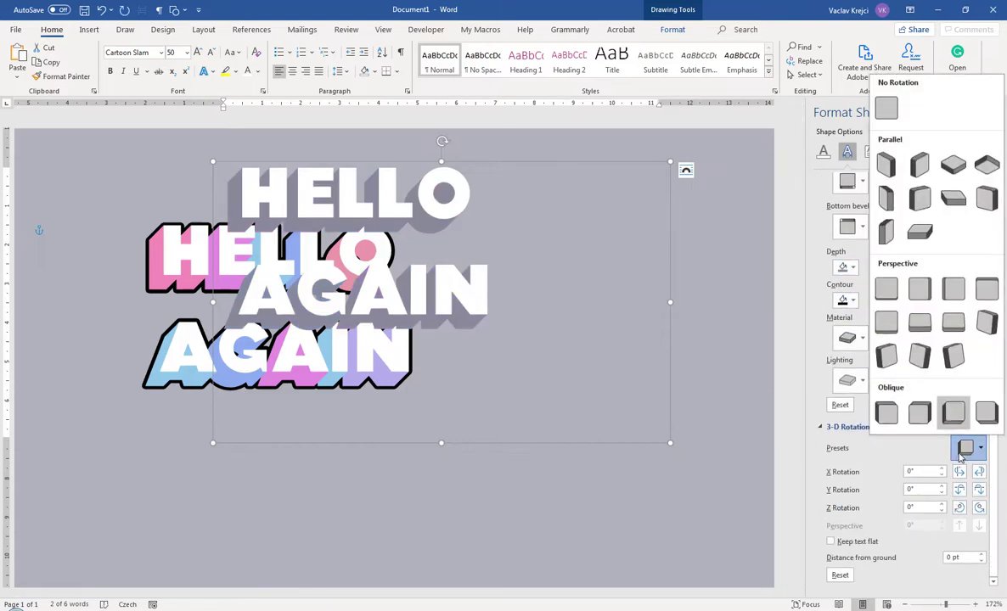
pyautogui.click(984, 415)
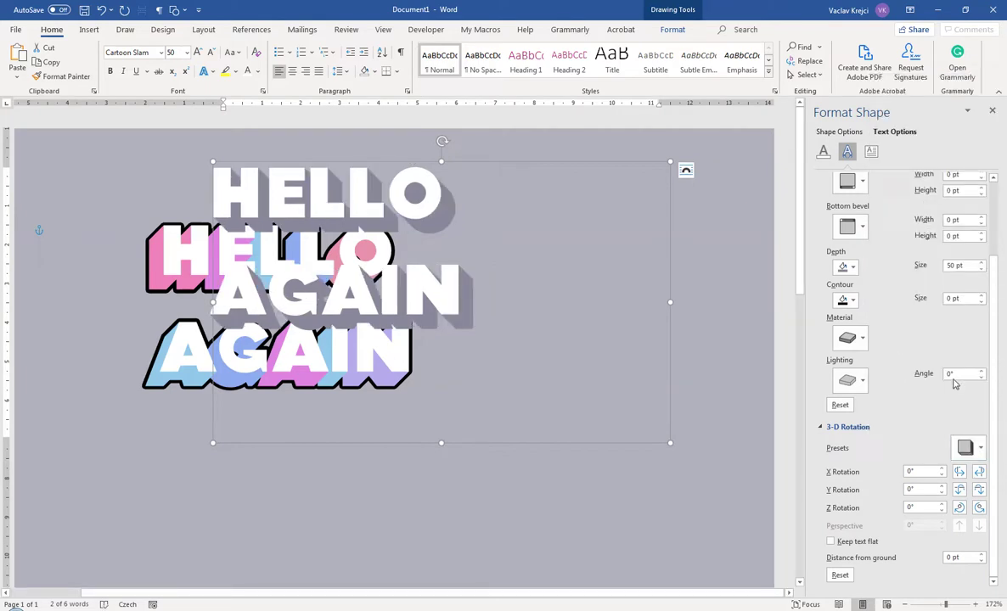
pyautogui.moveTo(963, 264); pyautogui.dragTo(925, 268)
pyautogui.write('200')
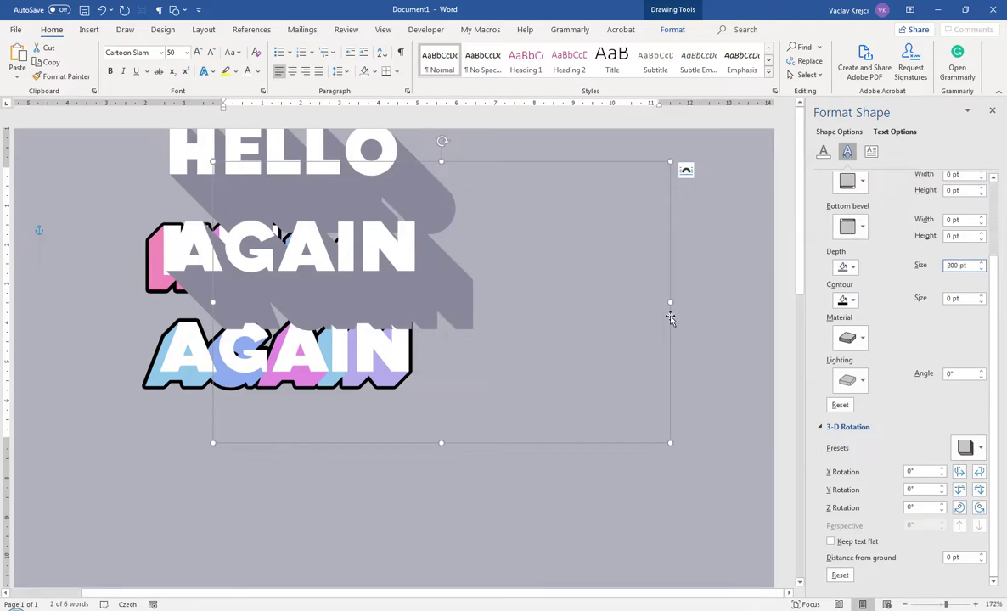
# - Move the long-depth copy slightly down and to the right and set its depth color to Automatic
pyautogui.moveTo(515, 166); pyautogui.dragTo(542, 198)
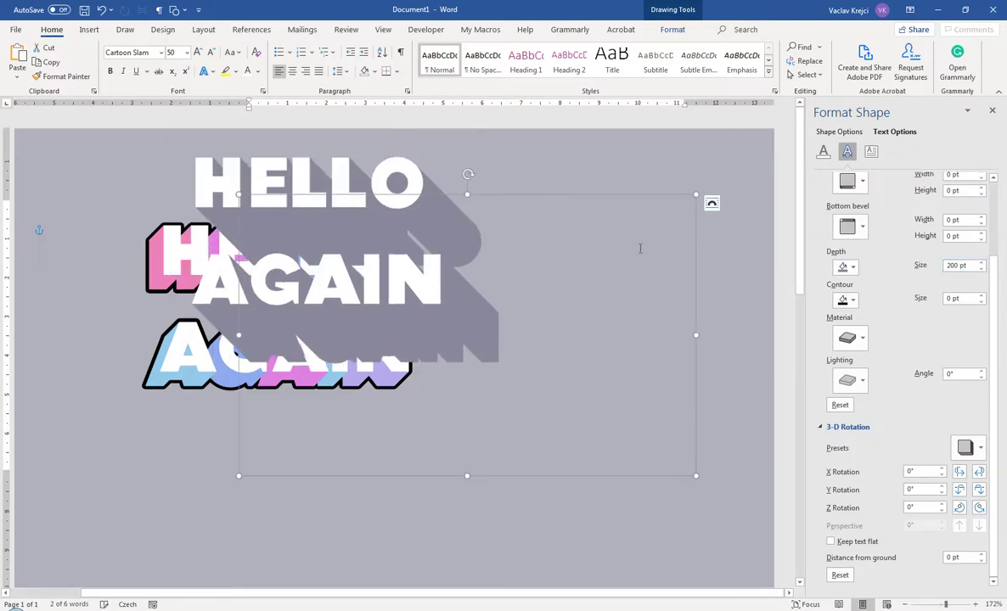
pyautogui.click(848, 267)
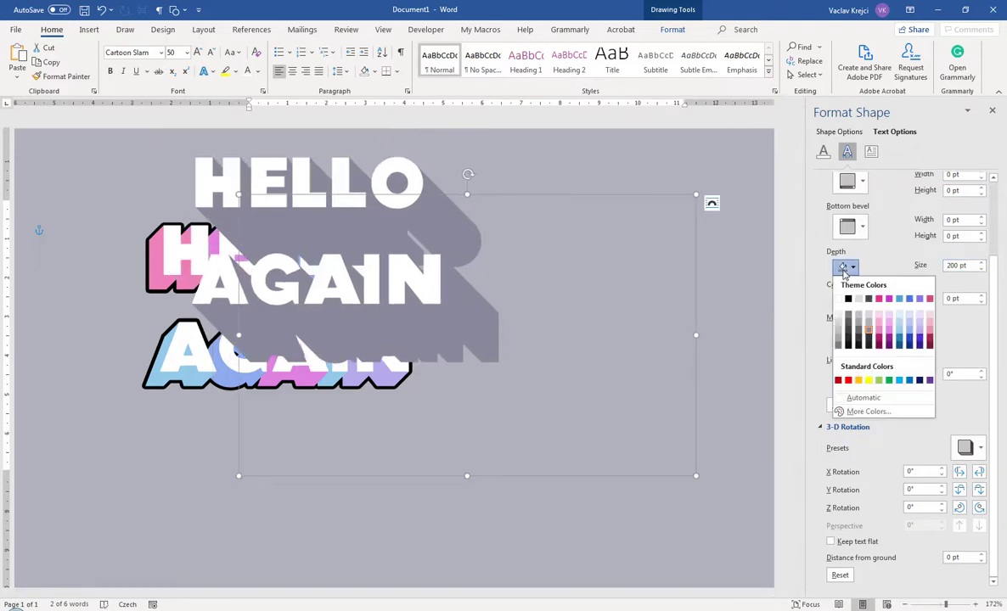
pyautogui.click(859, 397)
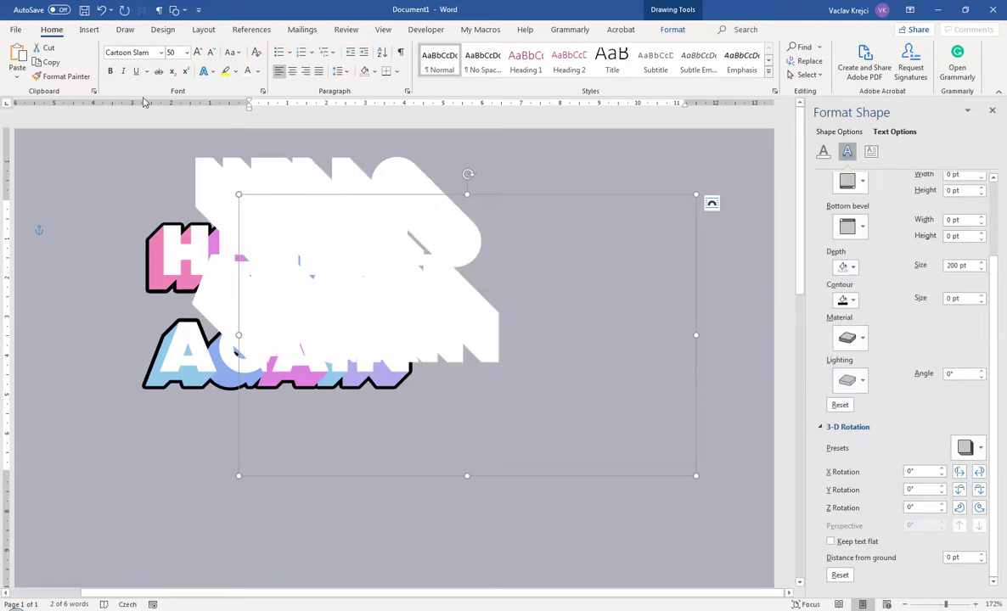
# - Set the long-depth copy's font color to gray and place it behind the colored lettering, offset toward the lower right
pyautogui.click(257, 72)
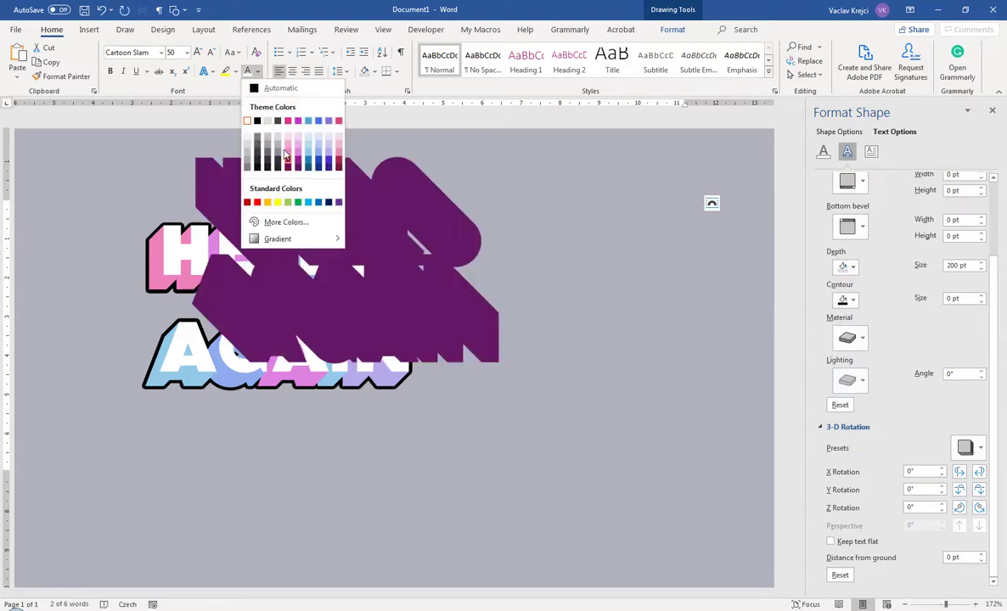
pyautogui.click(279, 155)
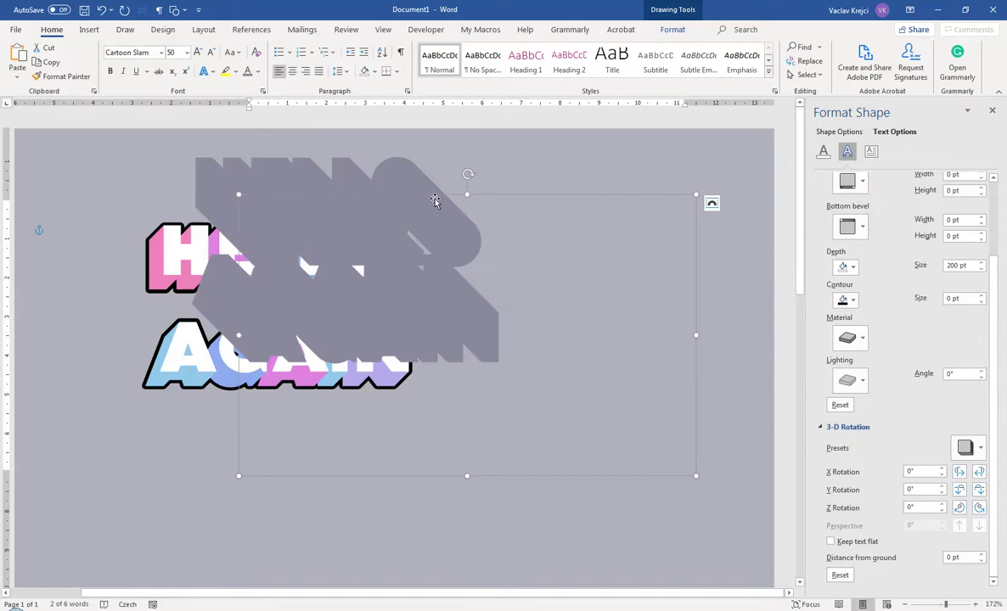
pyautogui.moveTo(432, 195); pyautogui.dragTo(387, 278)
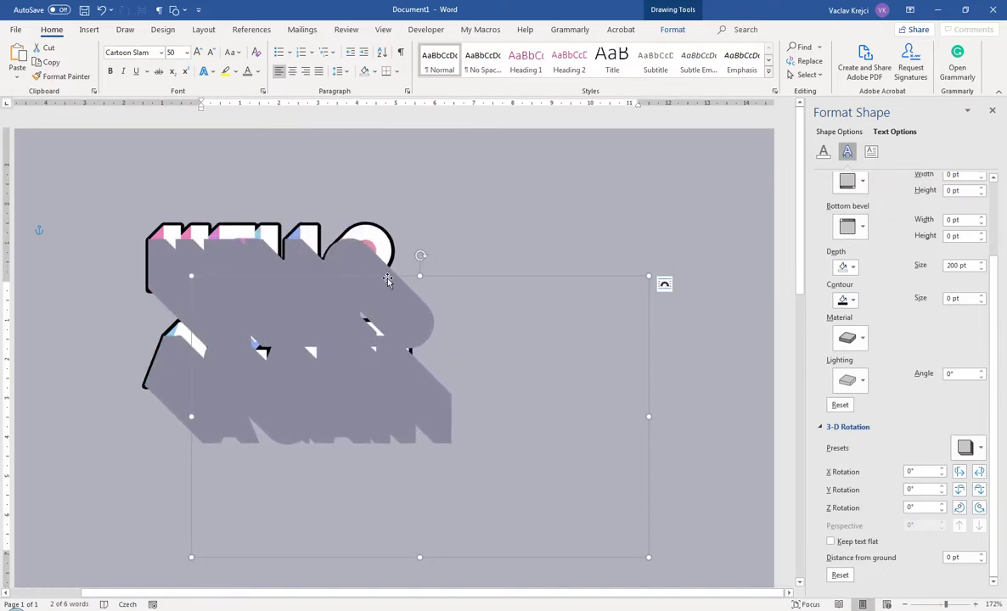
pyautogui.rightClick(386, 278)
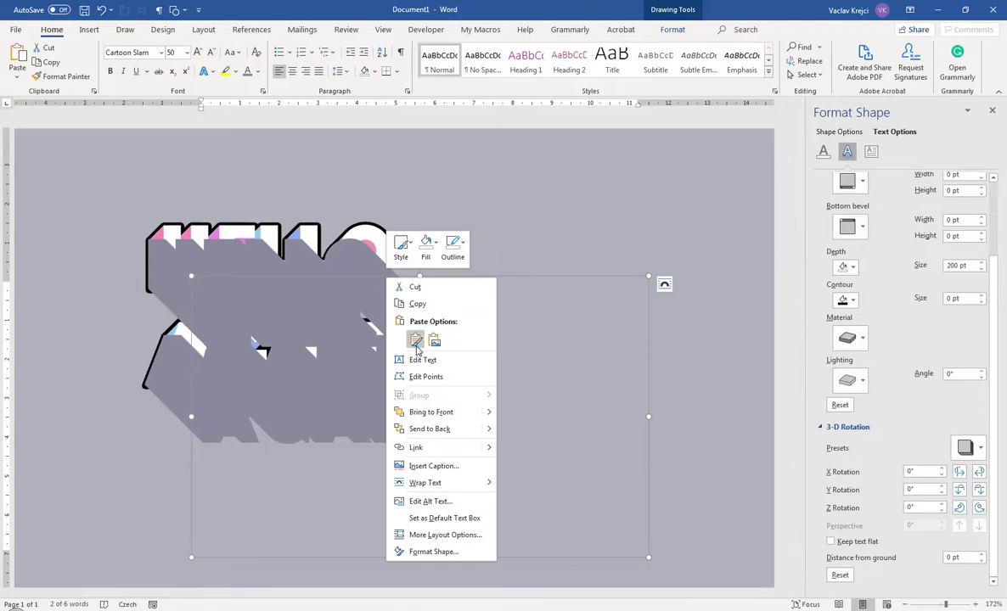
pyautogui.click(439, 431)
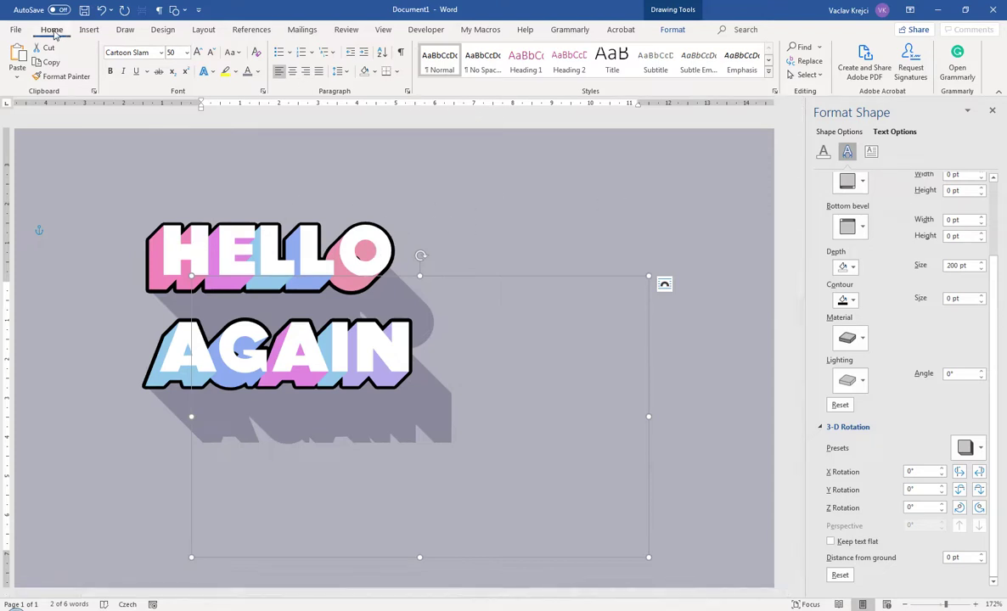
# - Open the Selection pane and hide Text Box 4 and Text Box 2, leaving only Text Box 5 visible
pyautogui.click(805, 74)
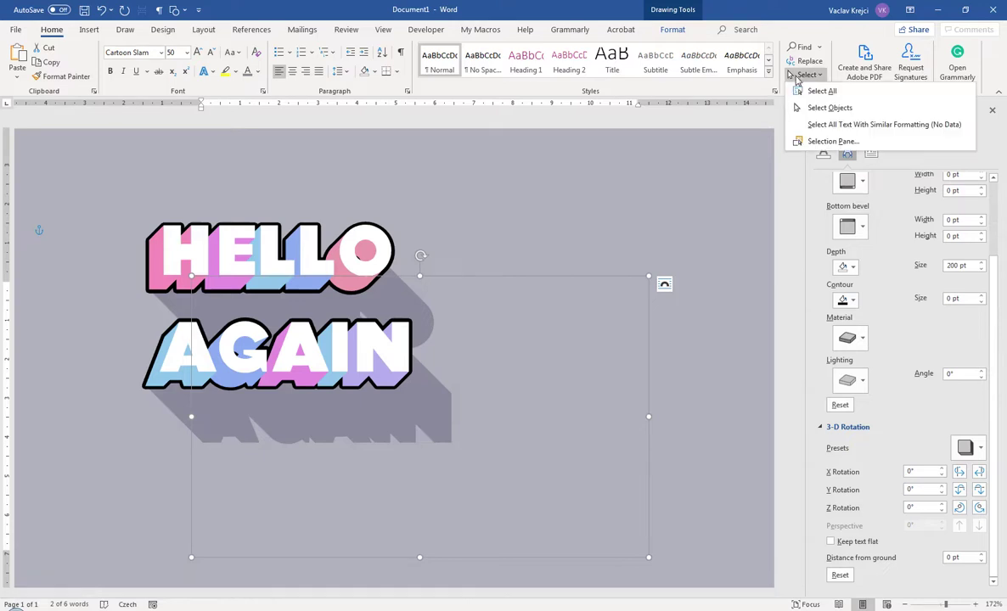
pyautogui.click(808, 142)
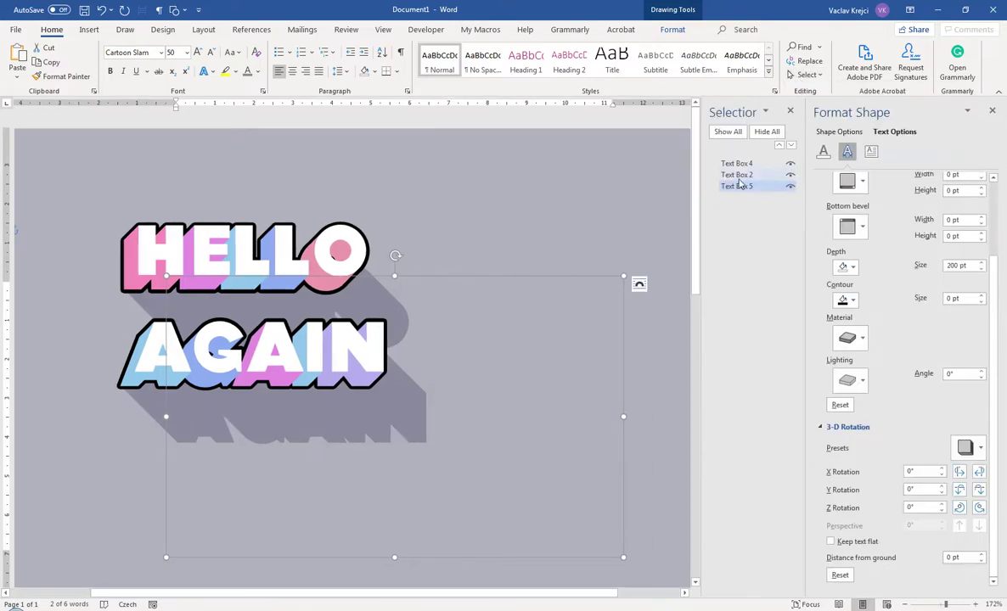
pyautogui.click(739, 174)
pyautogui.click(791, 163)
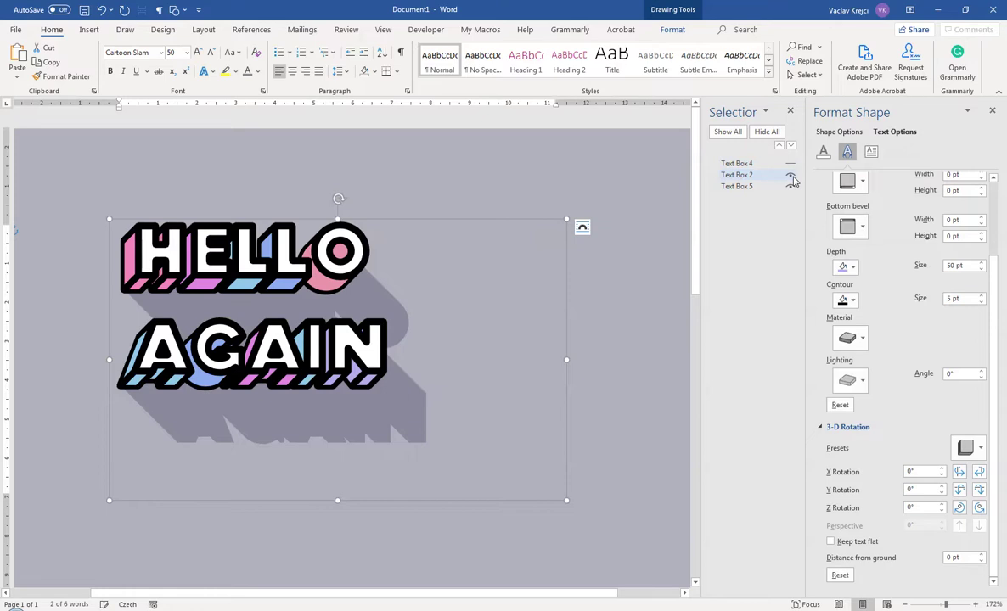
pyautogui.click(791, 174)
pyautogui.click(791, 188)
# - Rename Text Box 5 as shadow
pyautogui.click(748, 186)
pyautogui.click(744, 186)
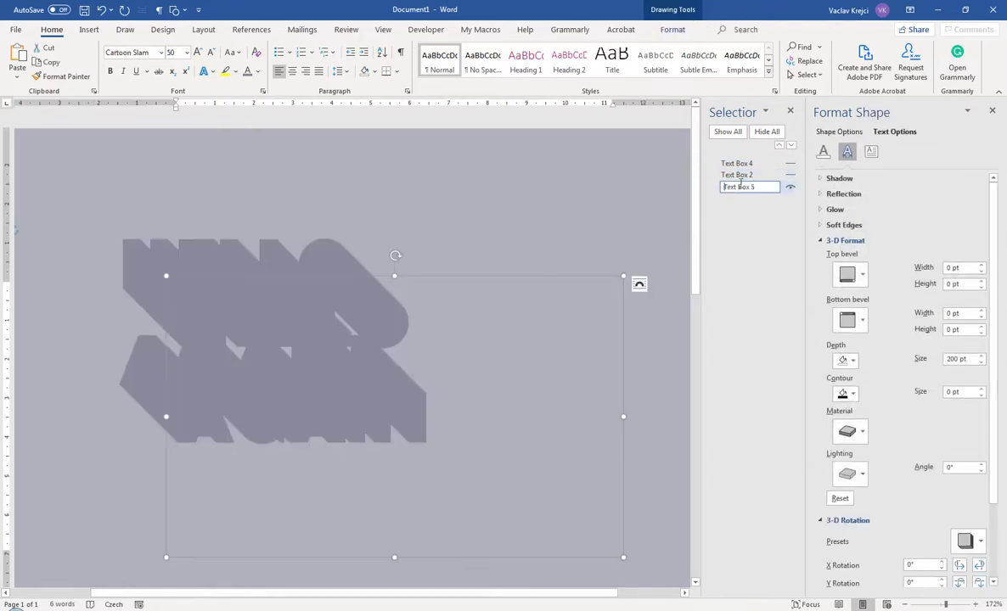
pyautogui.moveTo(743, 186); pyautogui.dragTo(724, 188)
pyautogui.write('s')
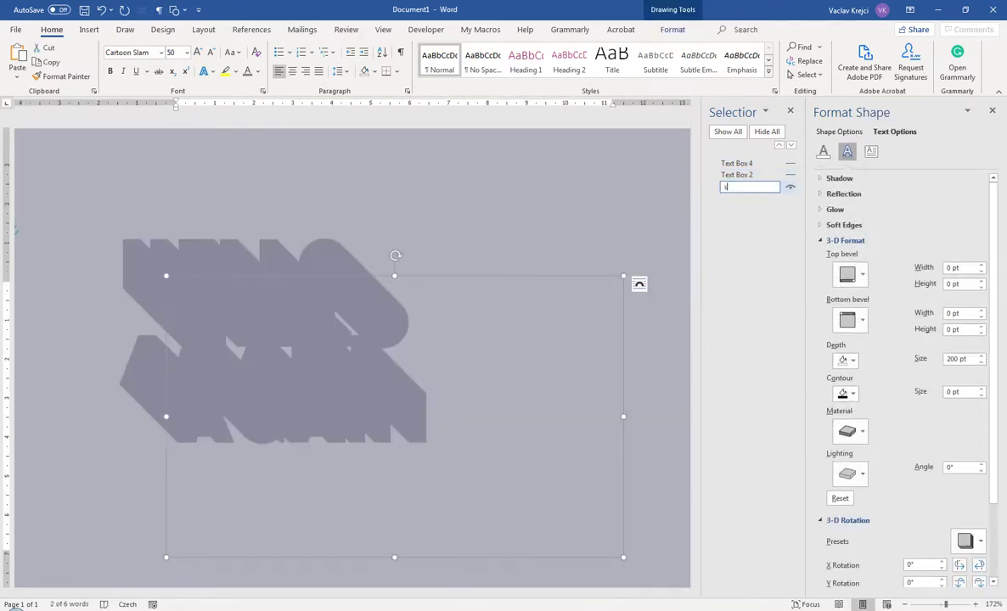
pyautogui.write('ahadow')
pyautogui.press('Return')
# - Hide the shadow layer, show Text Box 2 alone and rename it as outline
pyautogui.click(735, 176)
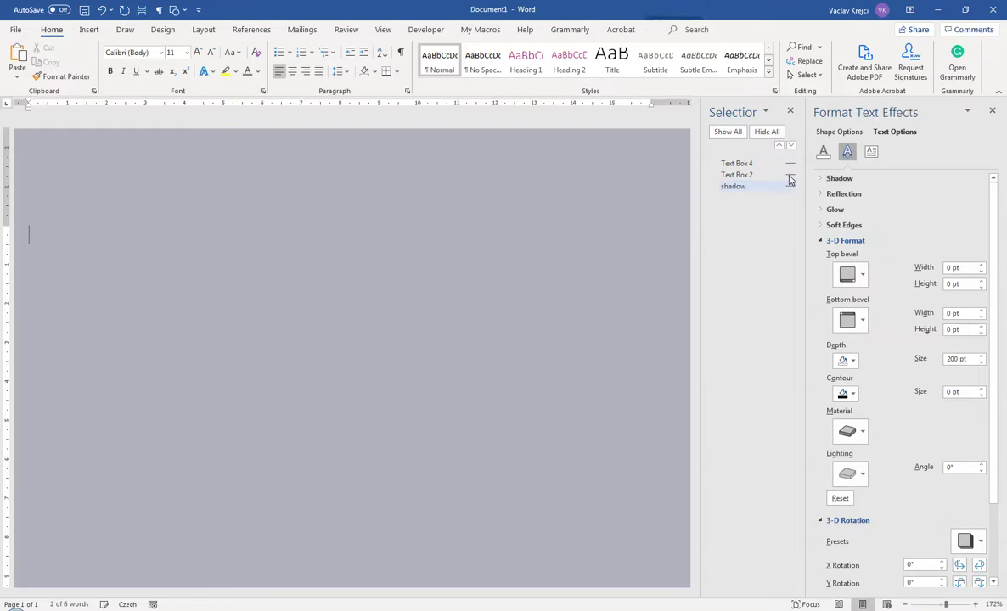
pyautogui.click(737, 174)
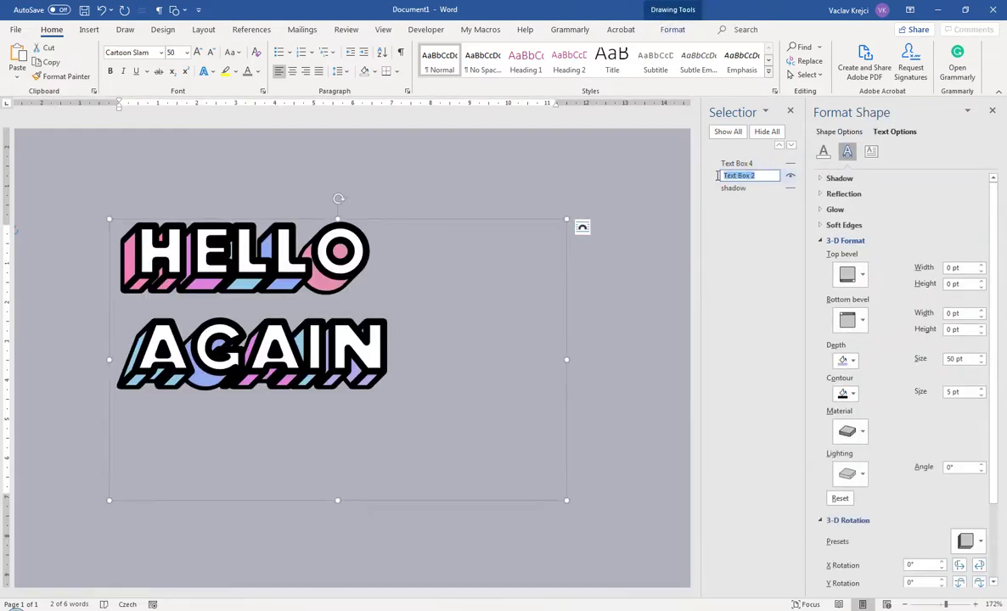
pyautogui.write('outline')
pyautogui.press('Return')
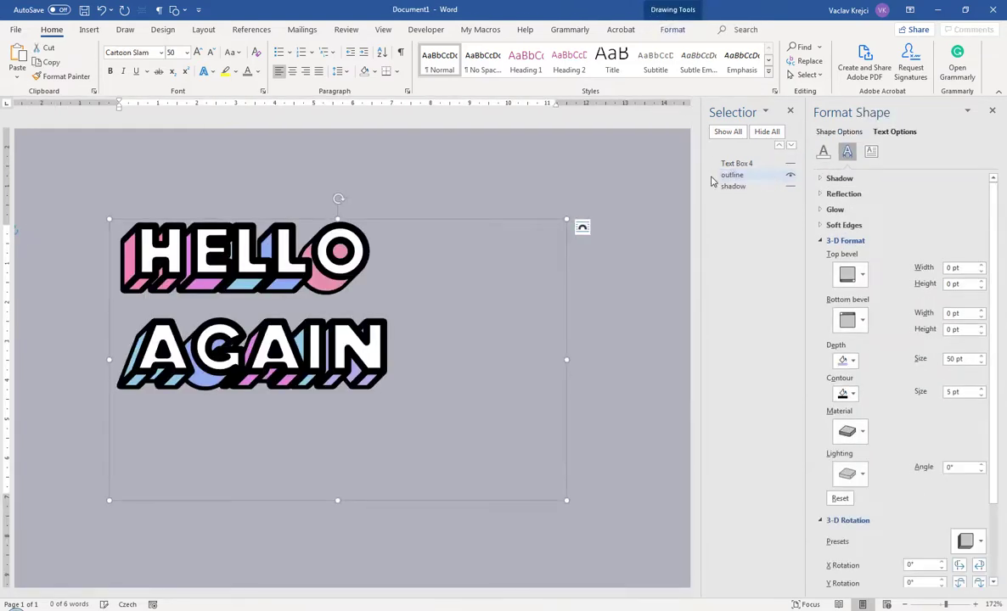
# - Hide the outline layer, show Text Box 4 alone and rename it as extruded text
pyautogui.click(736, 167)
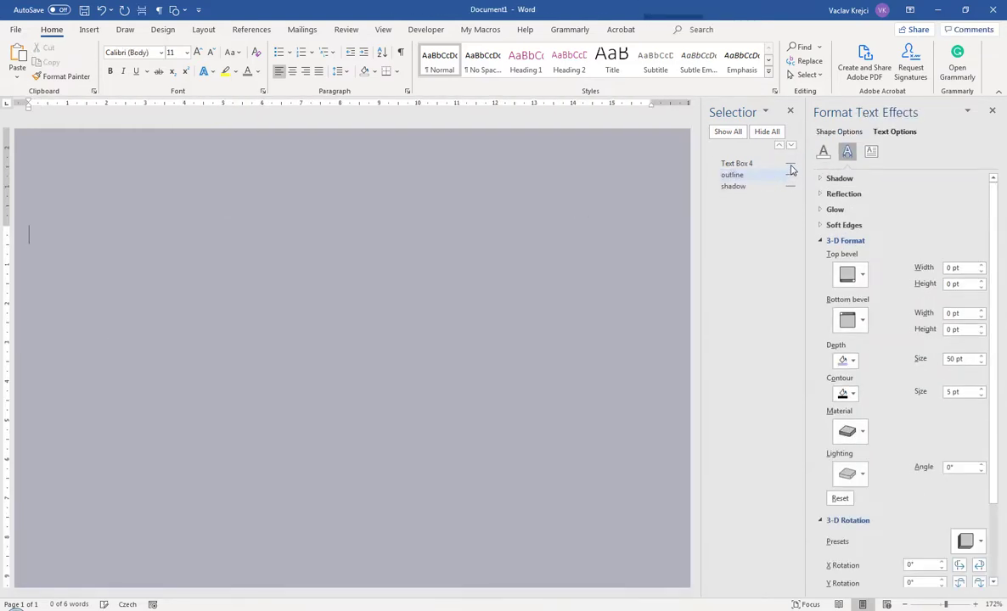
pyautogui.click(744, 168)
pyautogui.press('Escape')
pyautogui.hotkey('alt', 'space')
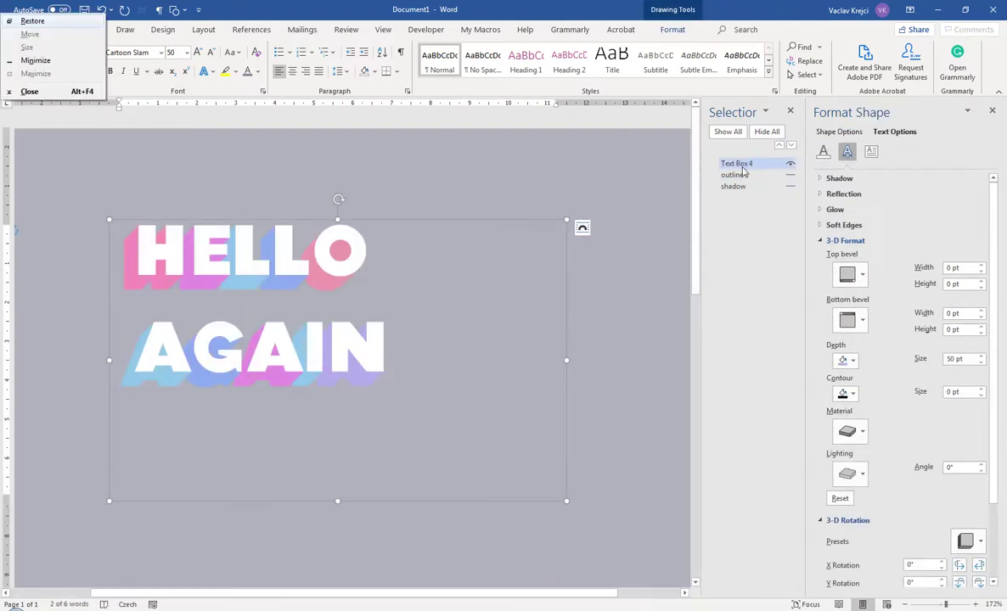
pyautogui.click(739, 166)
pyautogui.click(739, 164)
pyautogui.write('ext')
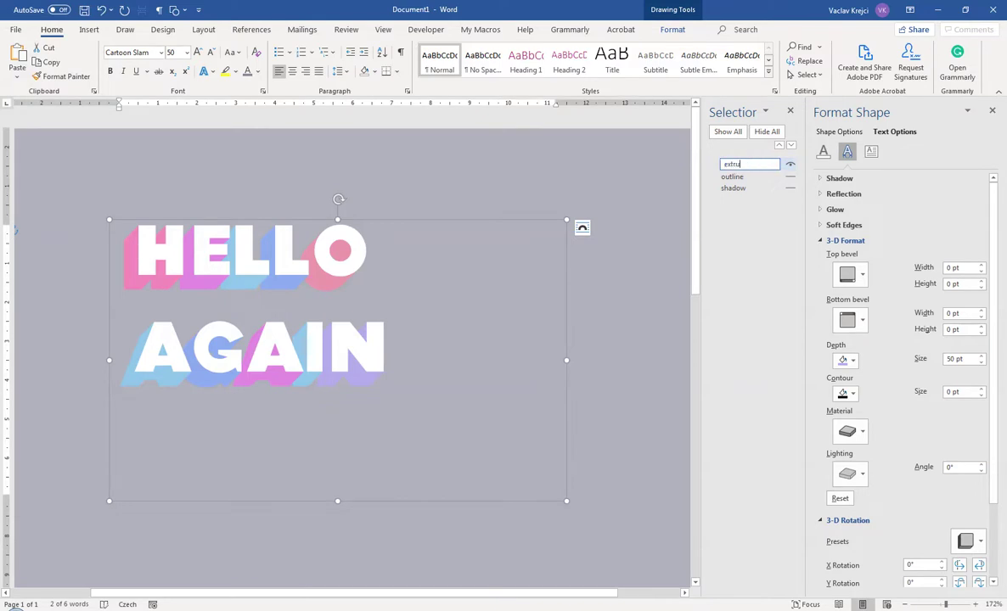
pyautogui.press('Return')
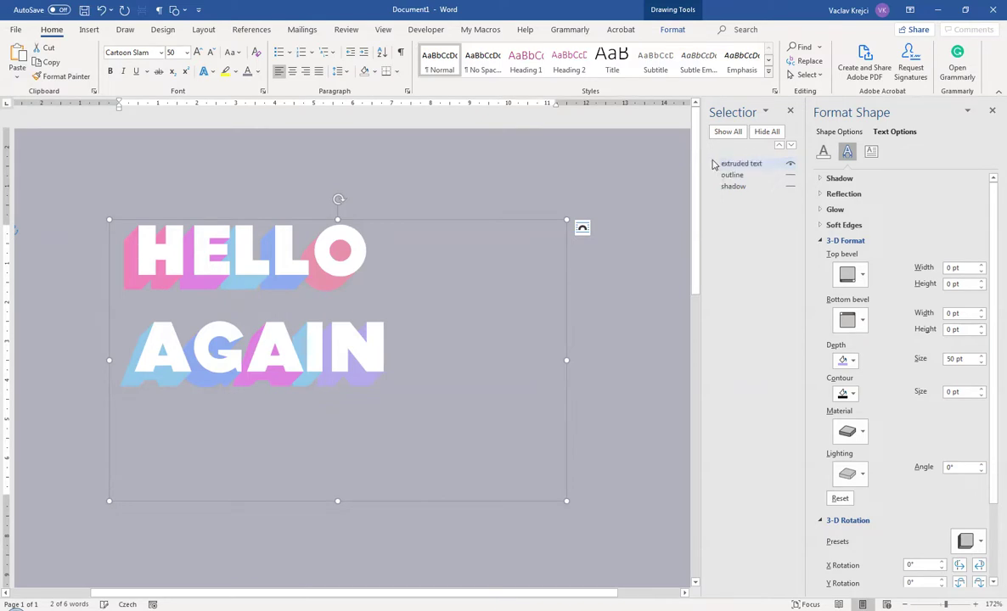
# - Make the extruded text, outline and shadow layers all visible and deselect the lettering
pyautogui.hotkey('ctrl', 'z')
pyautogui.hotkey('ctrl', 'z')
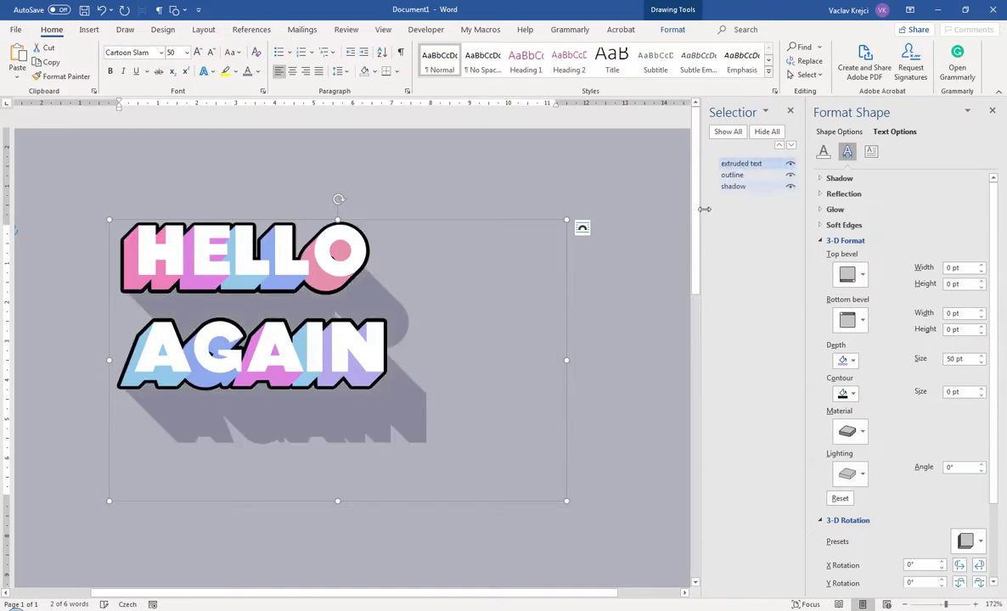
pyautogui.click(529, 173)
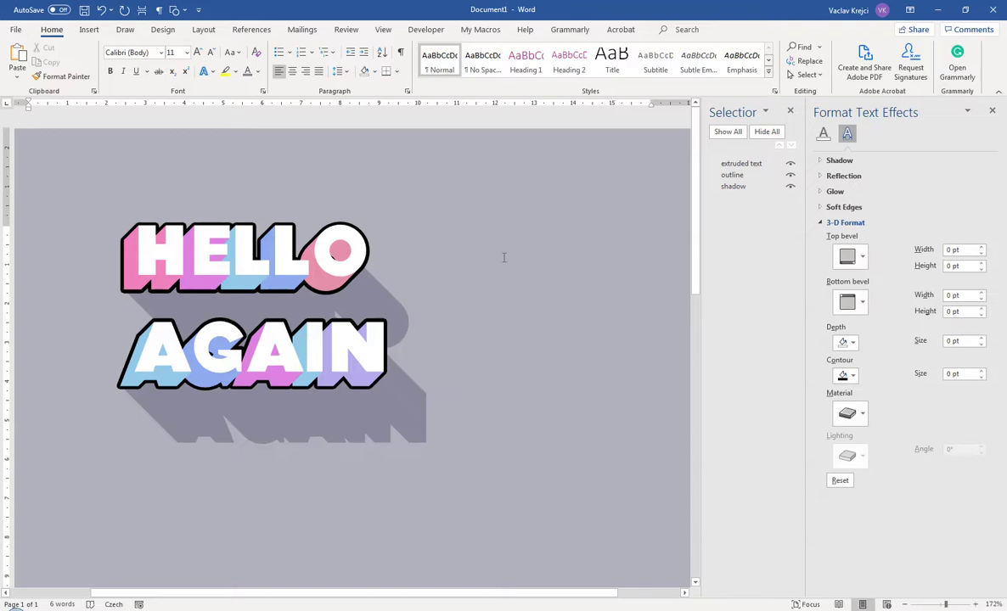
pyautogui.moveTo(483, 593); pyautogui.dragTo(449, 597)
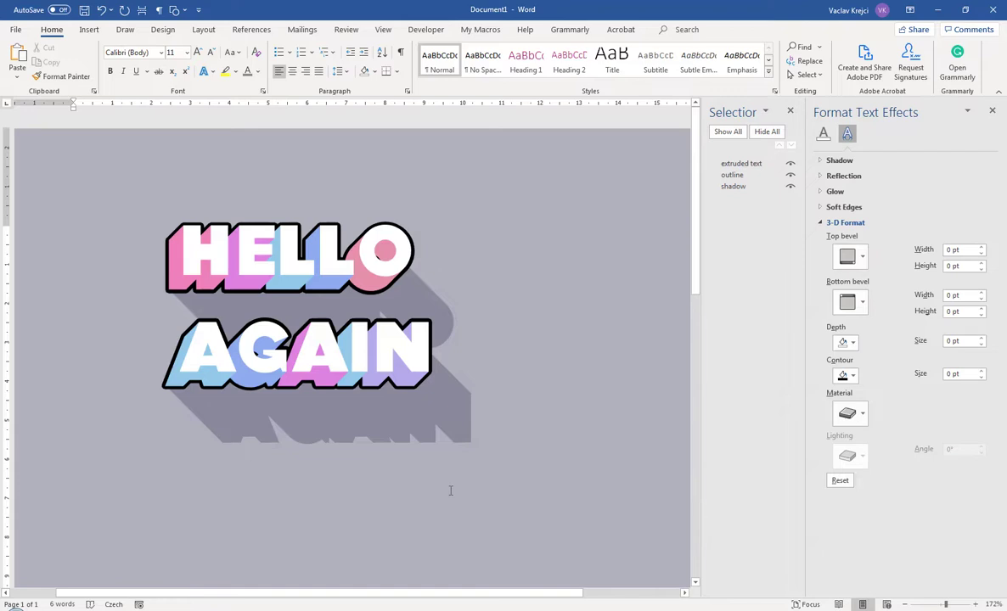
# - Check in the print preview whether the page background color is printed, and return to the document
pyautogui.hotkey('ctrl', 'p')
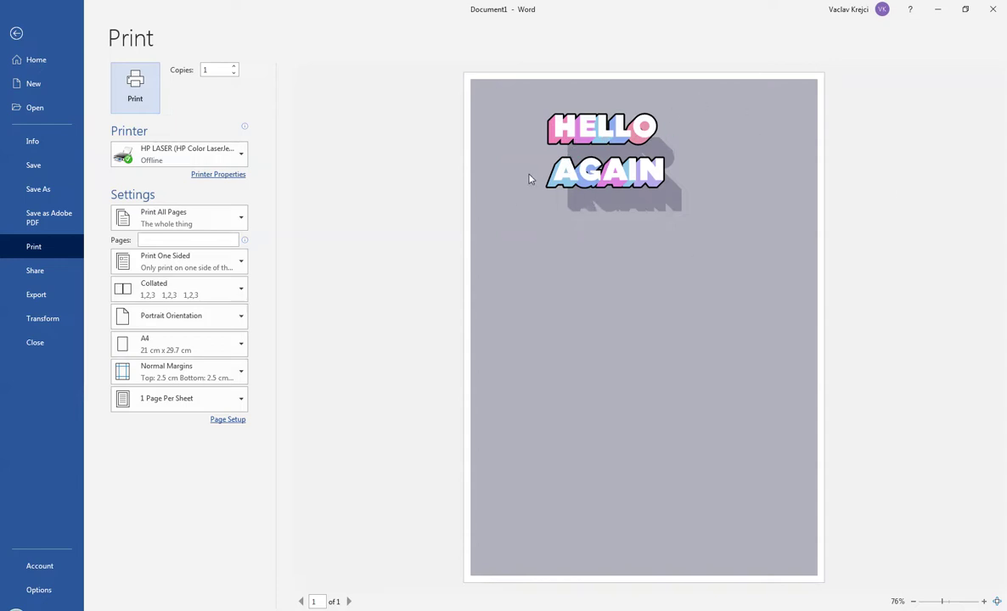
pyautogui.click(17, 34)
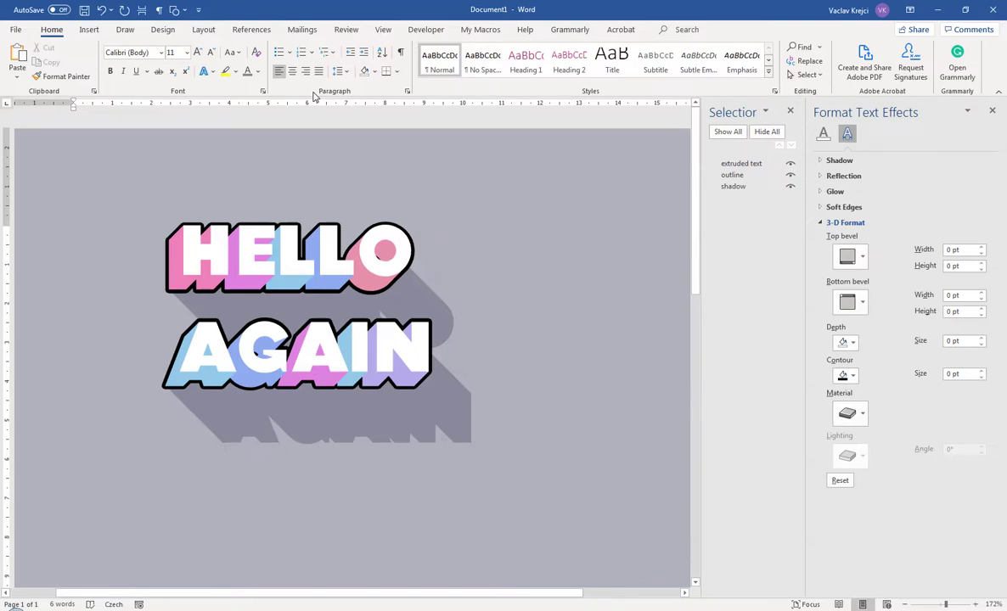
pyautogui.hotkey('ctrl', 'p')
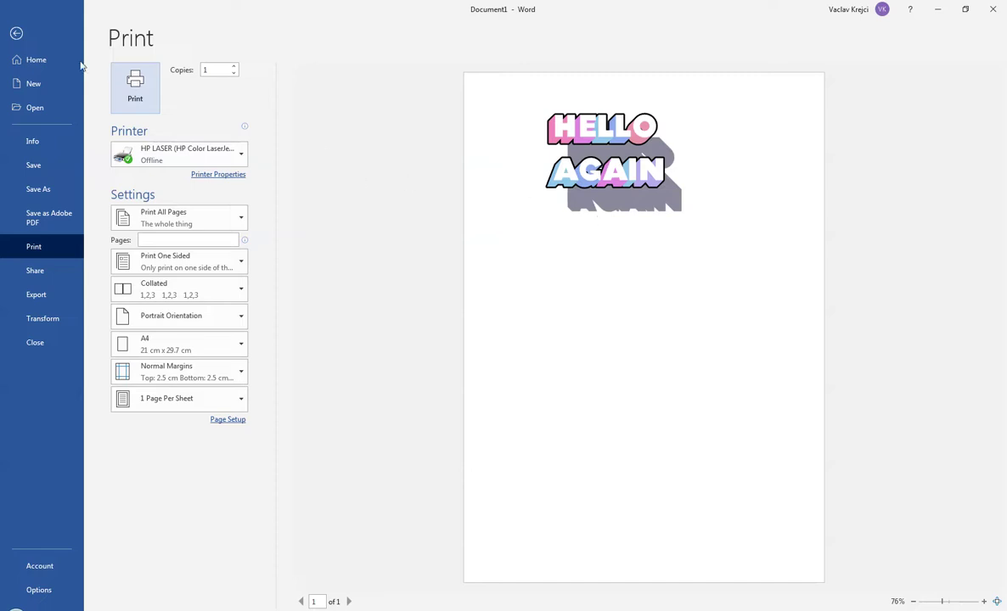
pyautogui.click(17, 34)
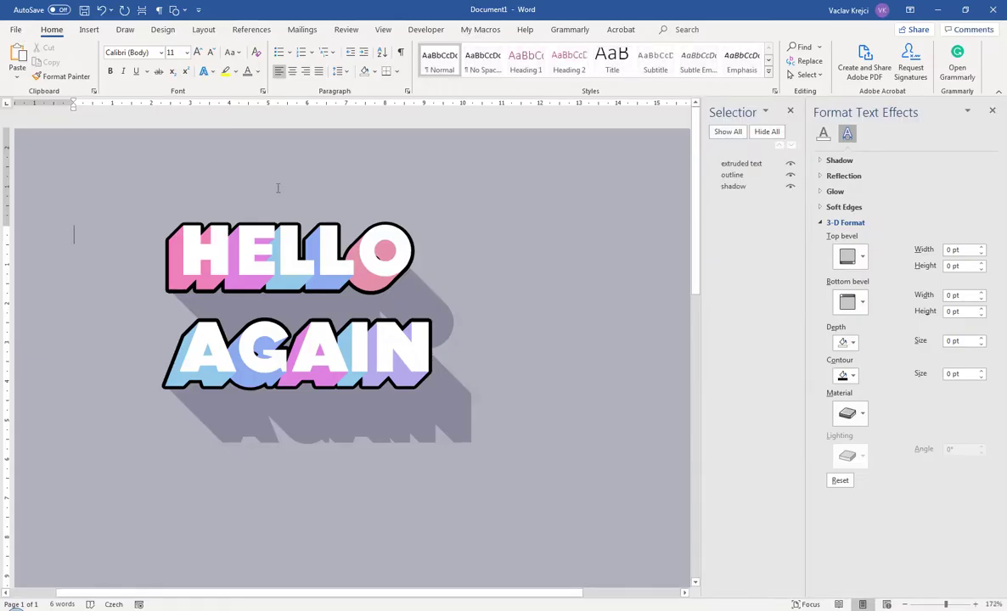
# - Enable the "Print background colors and images" display option and check the page in the print preview
pyautogui.hotkey('ctrl', 'p')
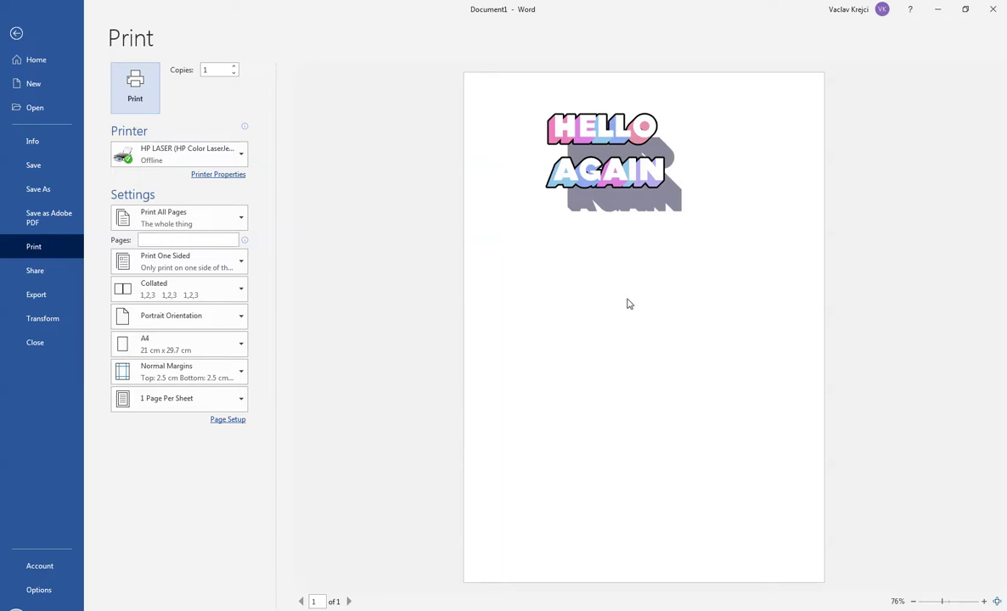
pyautogui.click(54, 597)
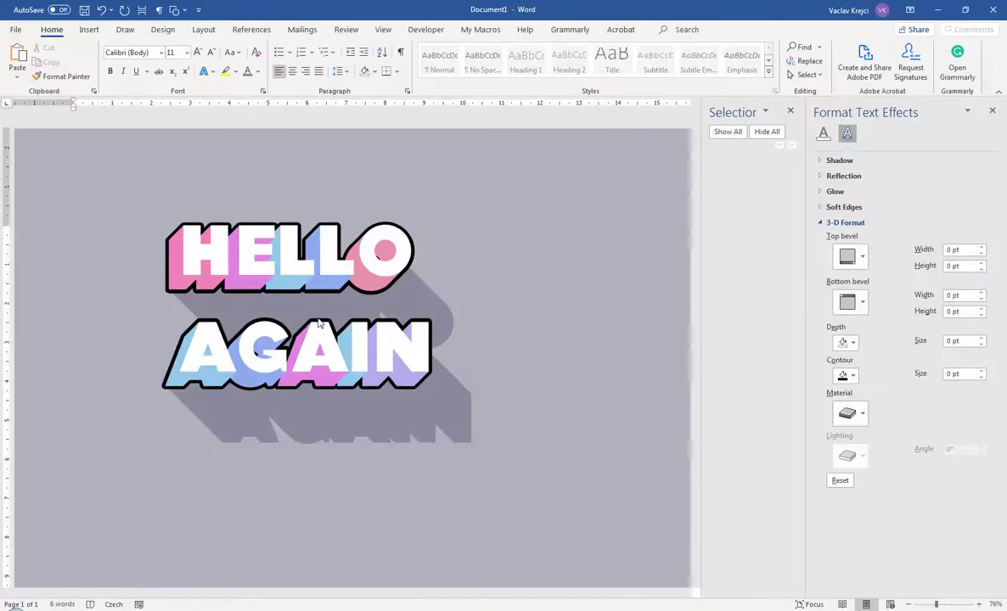
pyautogui.click(275, 149)
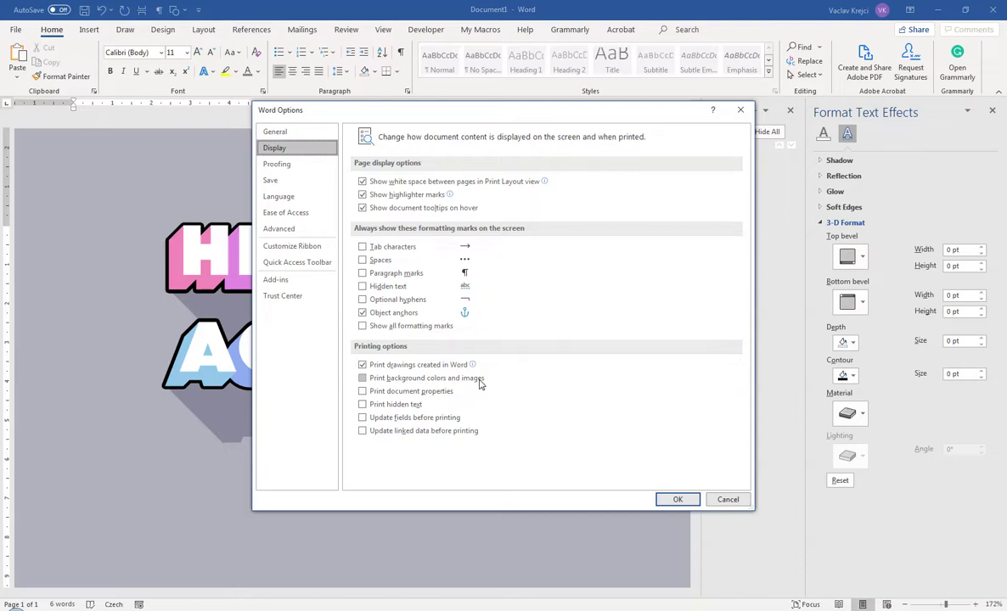
pyautogui.click(381, 380)
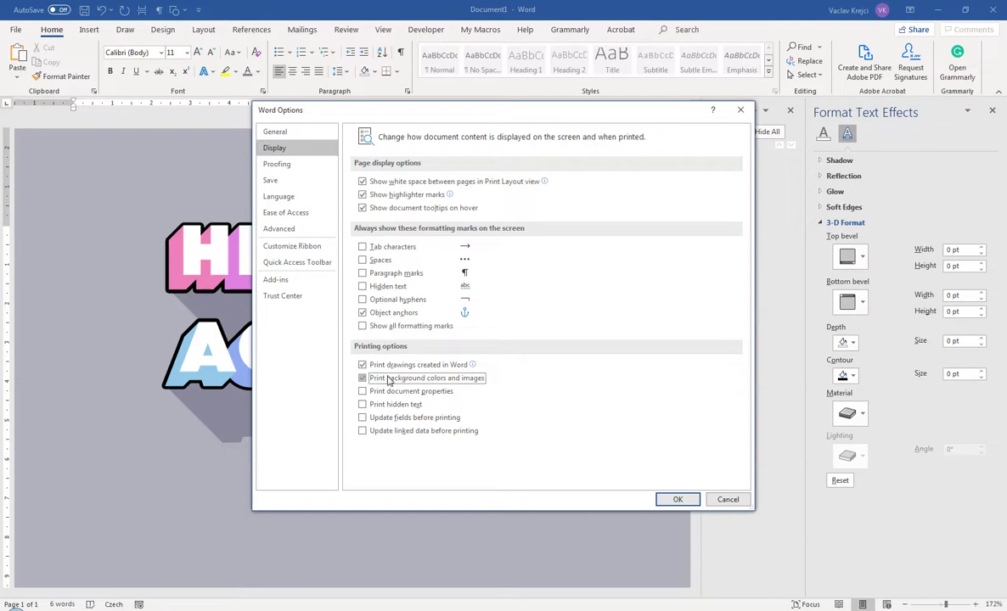
pyautogui.click(676, 501)
pyautogui.hotkey('ctrl', 'p')
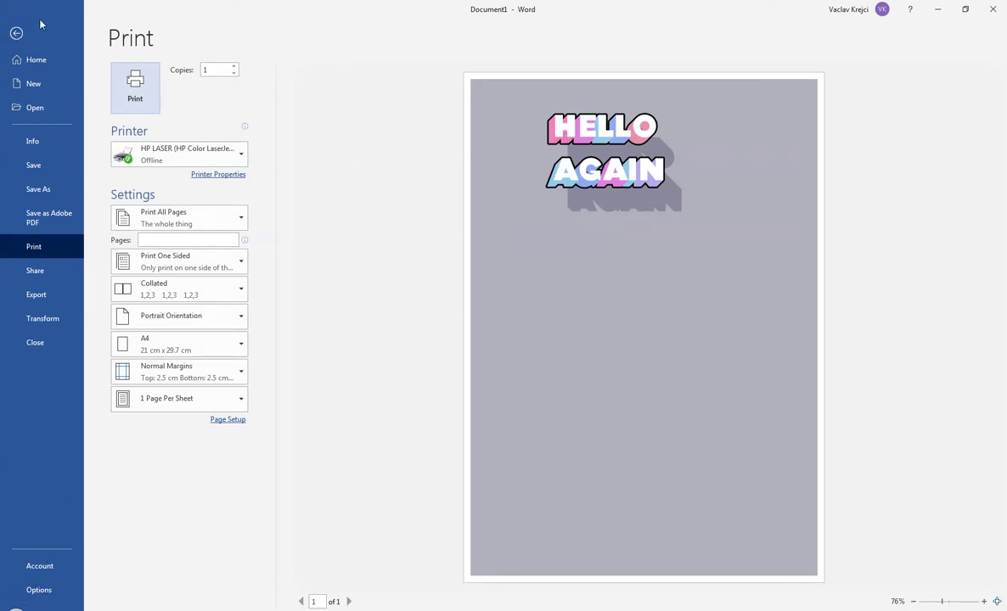
pyautogui.click(16, 32)
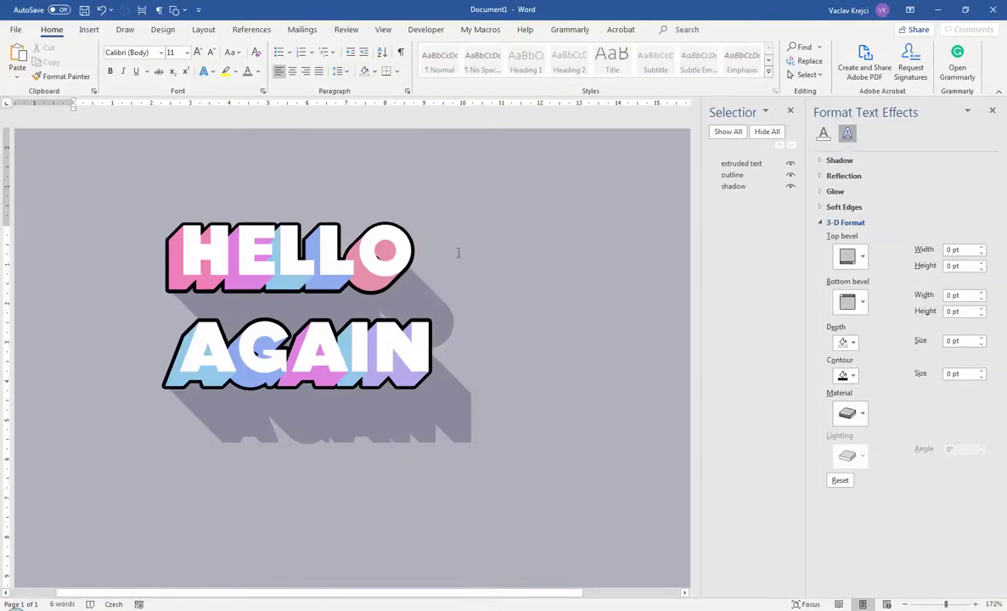
# - Remove the page background by setting the page color to No Color
pyautogui.click(89, 29)
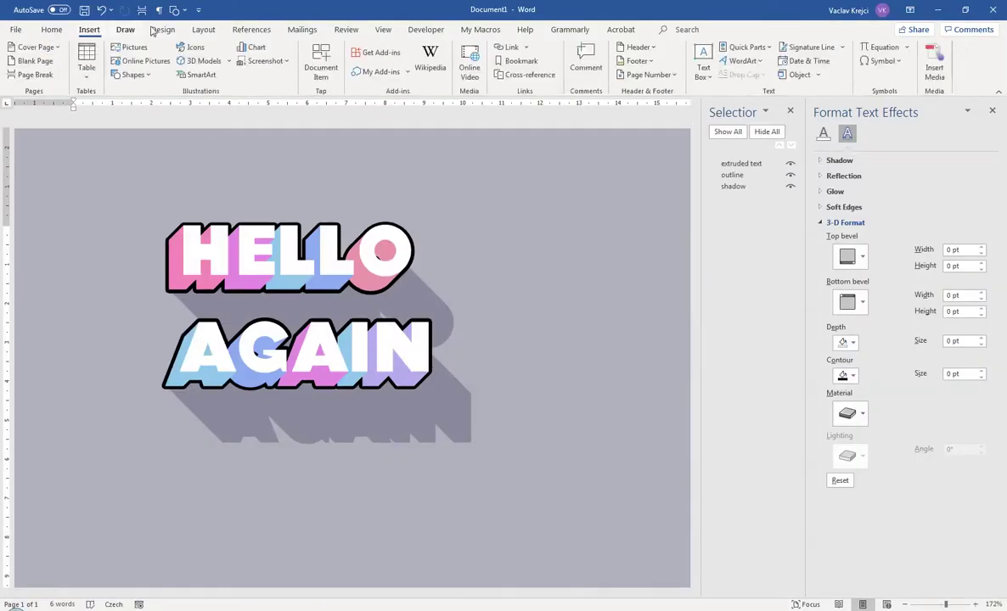
pyautogui.click(162, 28)
pyautogui.click(928, 56)
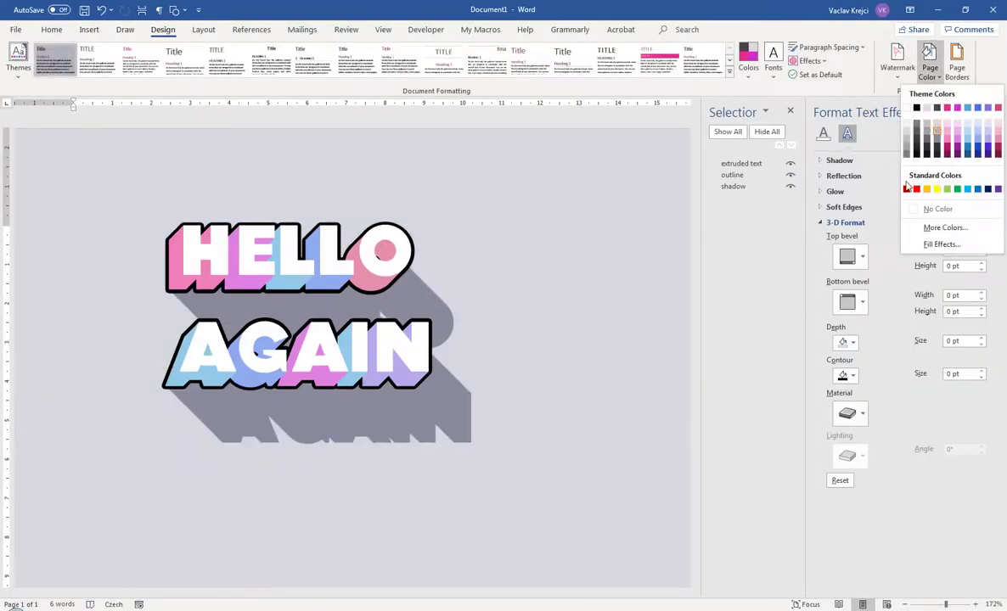
pyautogui.click(924, 212)
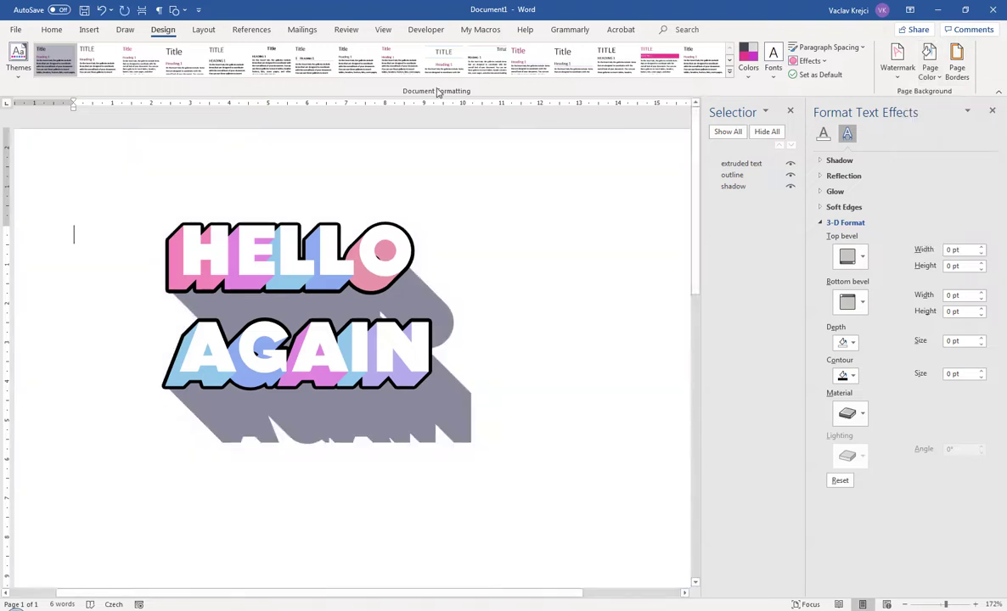
# - Draw a rectangle about 9.4 cm high and 15.6 cm wide over the lettering and send it to the back
pyautogui.click(926, 601)
pyautogui.click(89, 29)
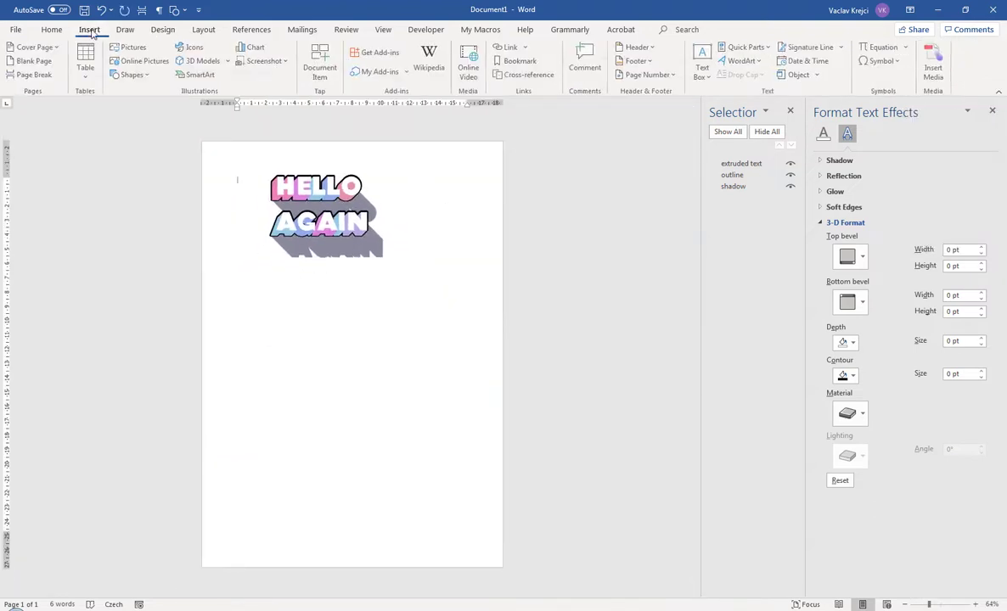
pyautogui.click(127, 75)
pyautogui.click(139, 100)
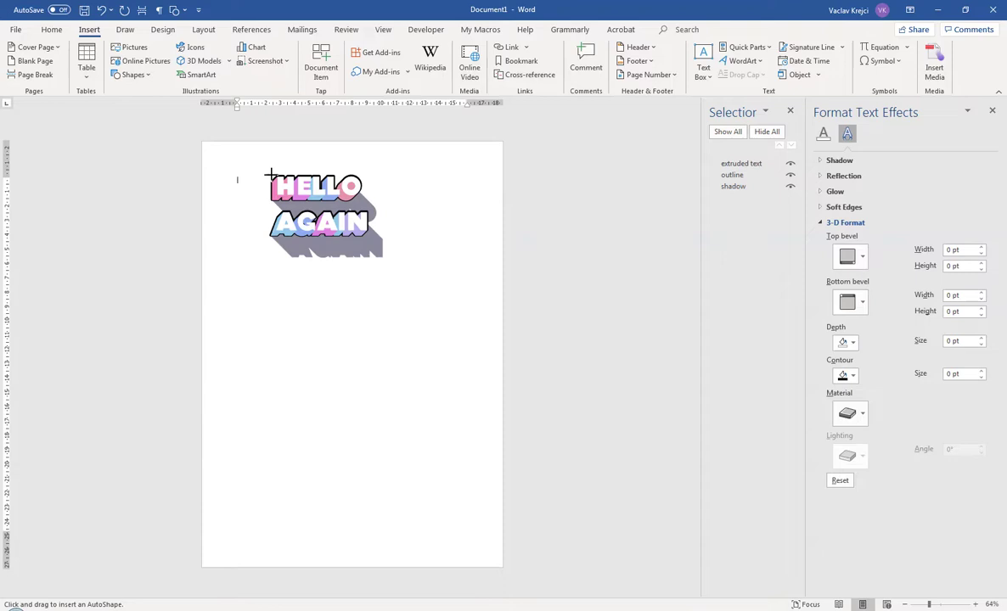
pyautogui.moveTo(232, 155); pyautogui.dragTo(457, 290)
pyautogui.rightClick(380, 202)
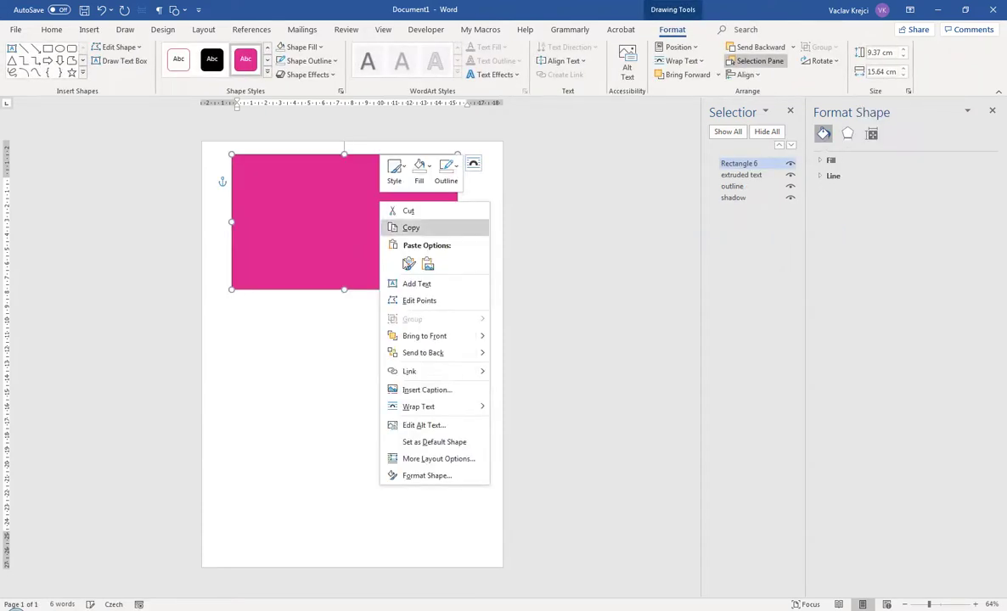
pyautogui.click(425, 353)
# - Fill the background rectangle with a light purple-gray theme color and remove its outline
pyautogui.click(299, 47)
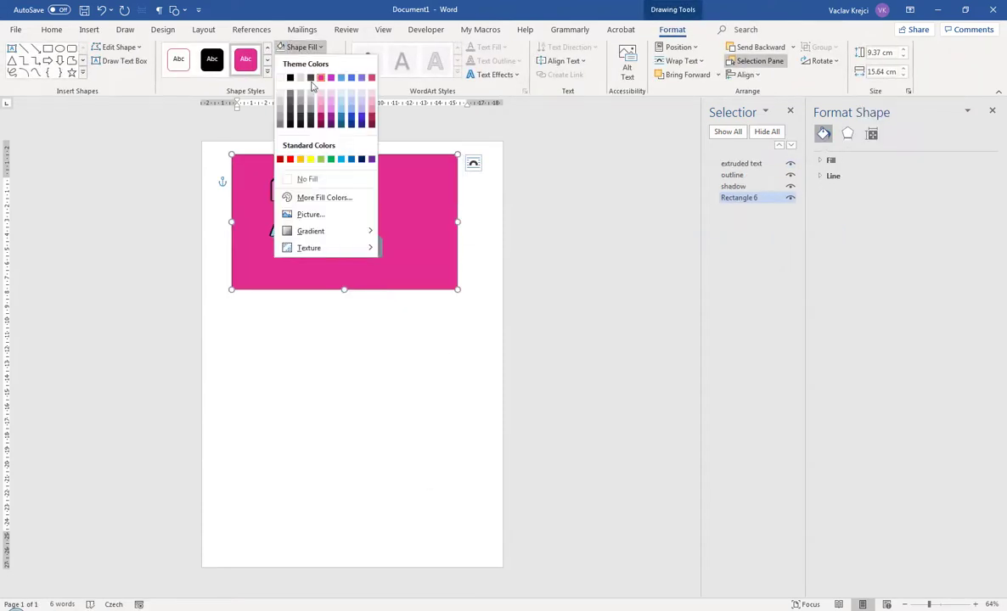
pyautogui.click(311, 102)
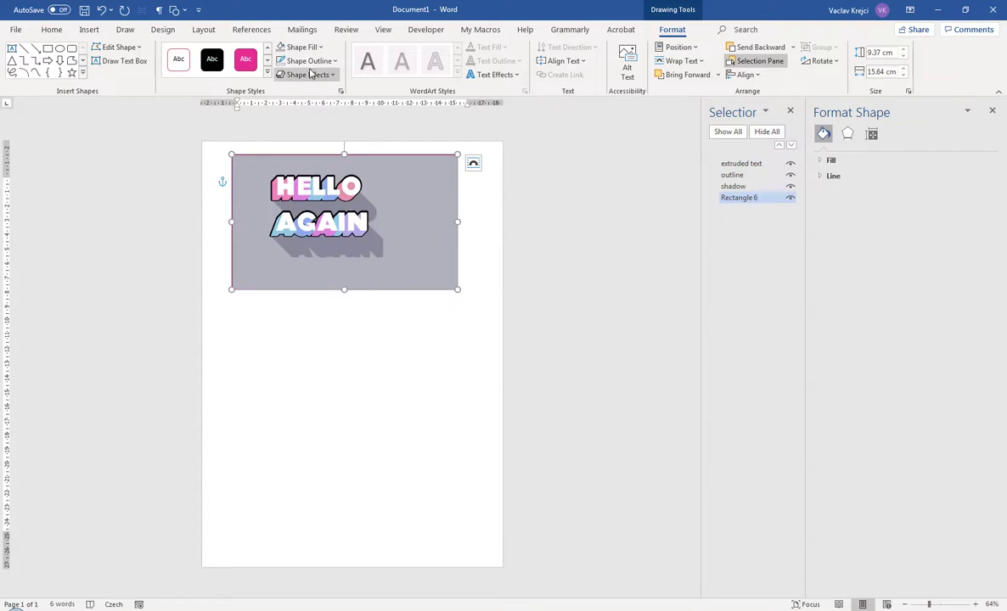
pyautogui.click(307, 74)
pyautogui.click(309, 61)
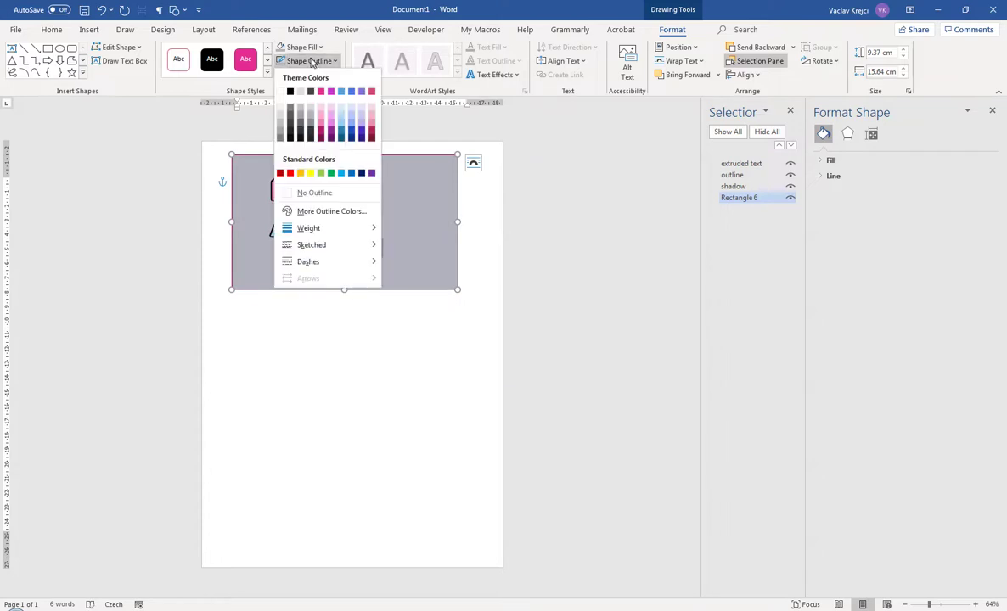
pyautogui.click(306, 191)
# - Shrink the background rectangle slightly from its lower-right corner and deselect it
pyautogui.click(455, 289)
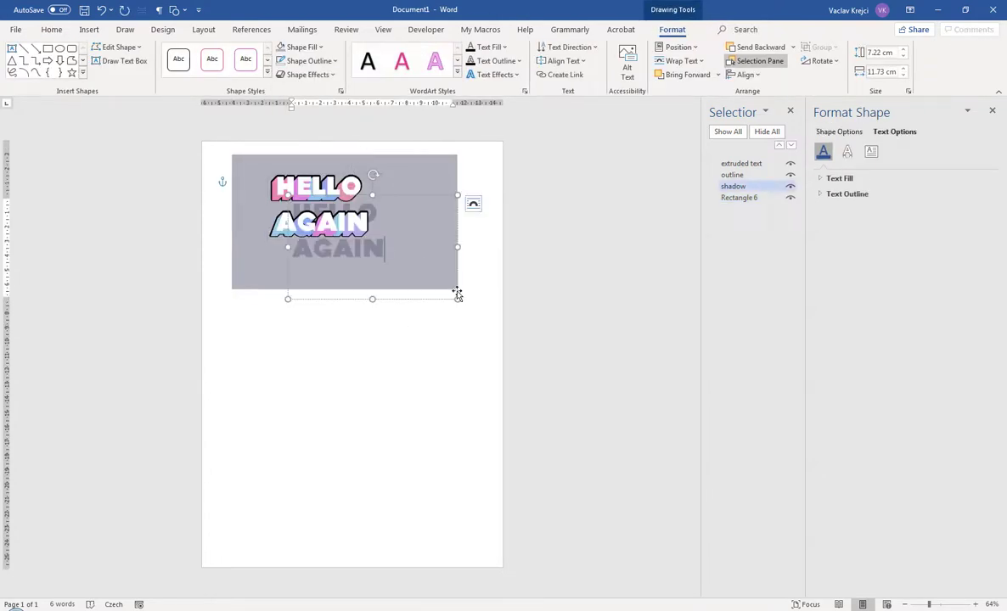
pyautogui.click(236, 247)
pyautogui.moveTo(457, 289); pyautogui.dragTo(433, 286)
pyautogui.click(456, 290)
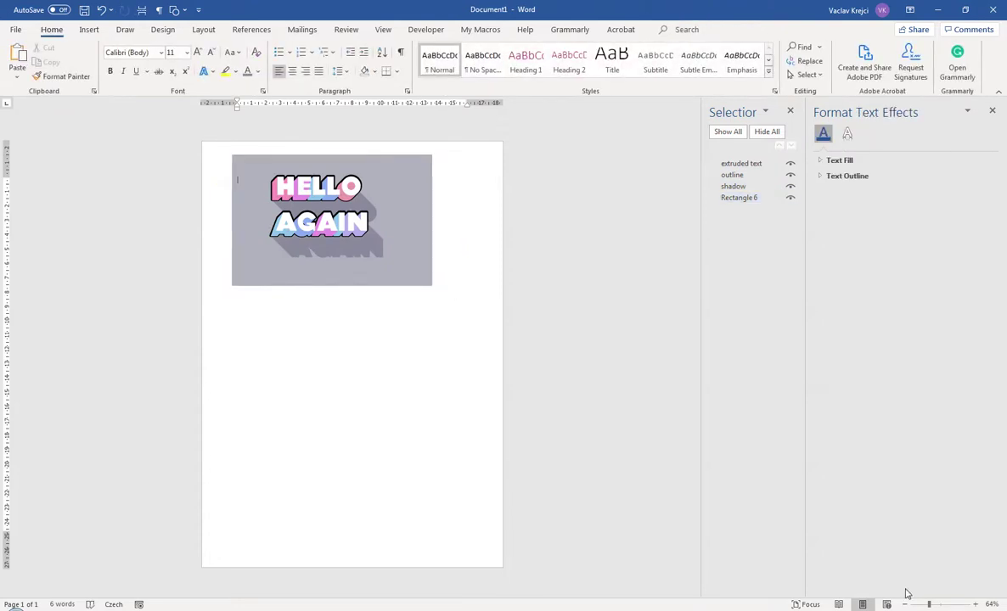
# - Check the lettering with its background rectangle in the print preview and return to the document
pyautogui.click(941, 605)
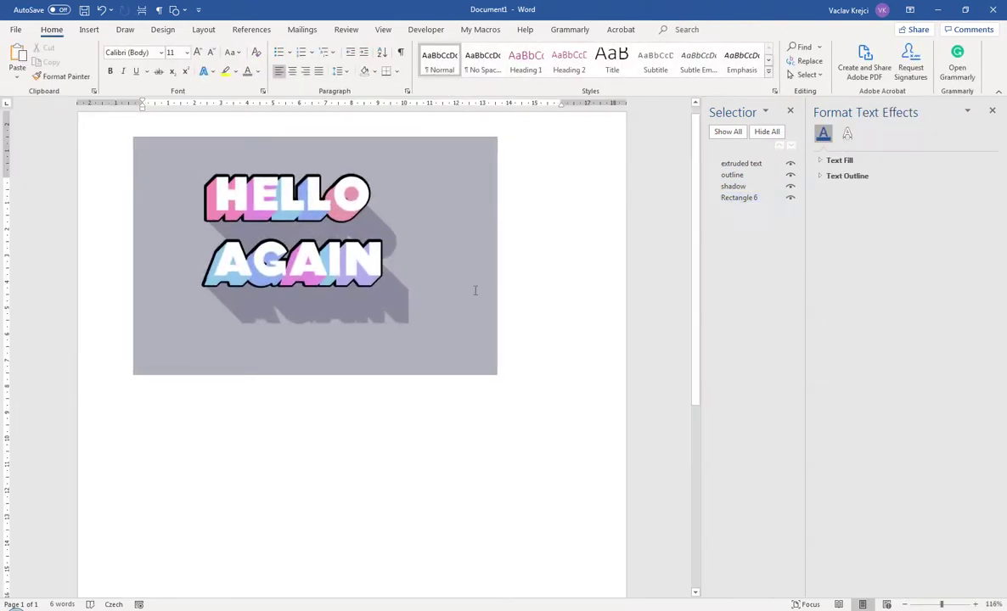
pyautogui.click(942, 605)
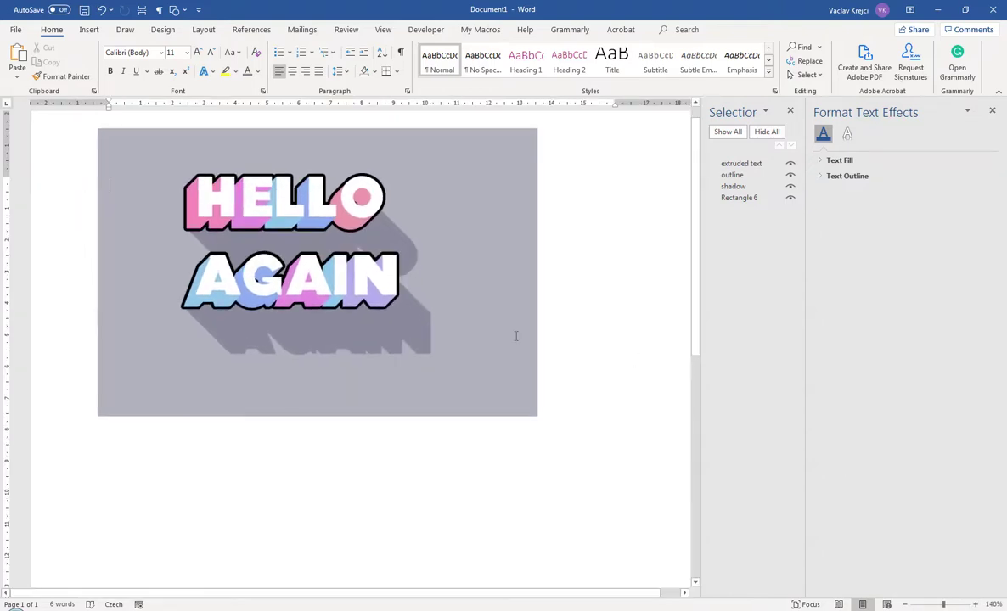
pyautogui.hotkey('ctrl', 'p')
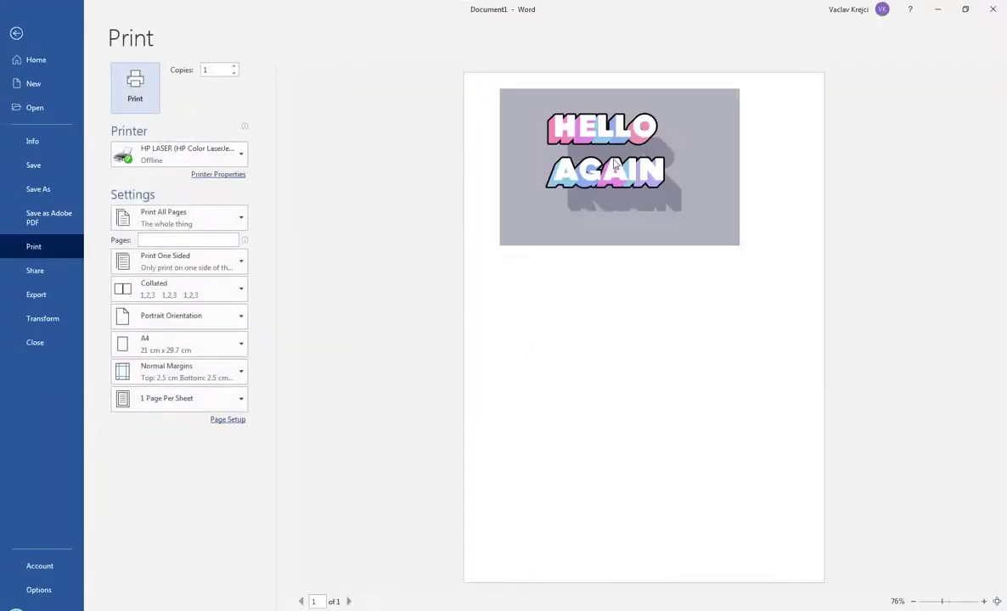
pyautogui.click(64, 27)
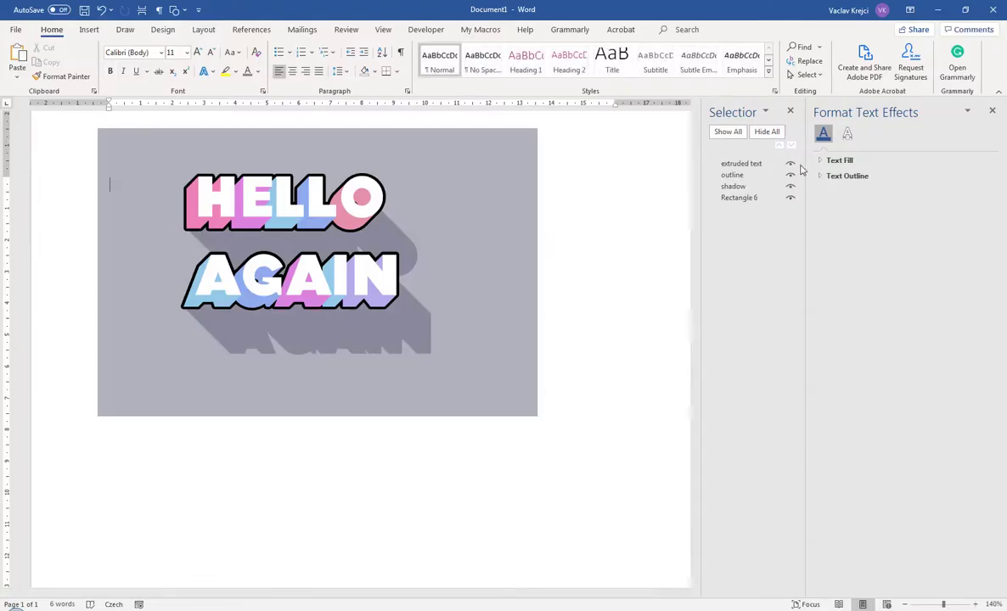
# - Hide the extruded text and outline layers and select the shadow layer
pyautogui.click(791, 163)
pyautogui.click(790, 175)
pyautogui.click(731, 186)
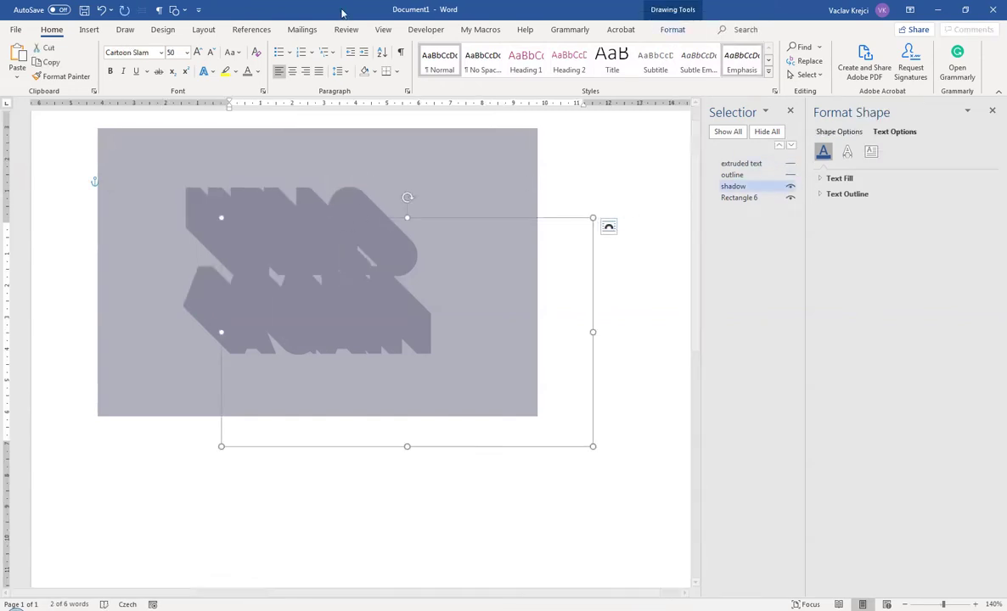
# - Set the page color to the same light purple-gray theme color as the background rectangle
pyautogui.click(163, 28)
pyautogui.click(929, 68)
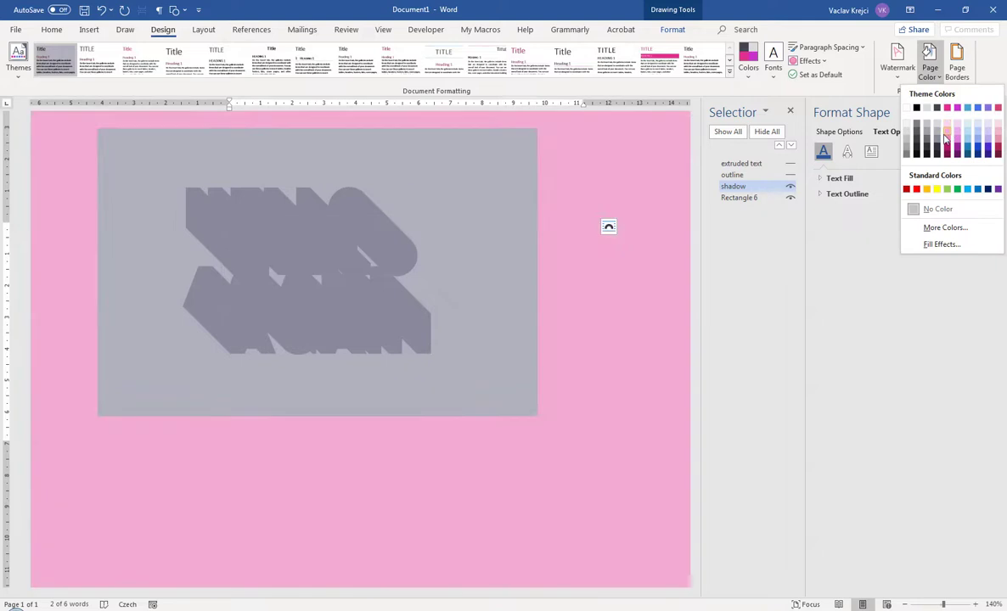
pyautogui.click(937, 127)
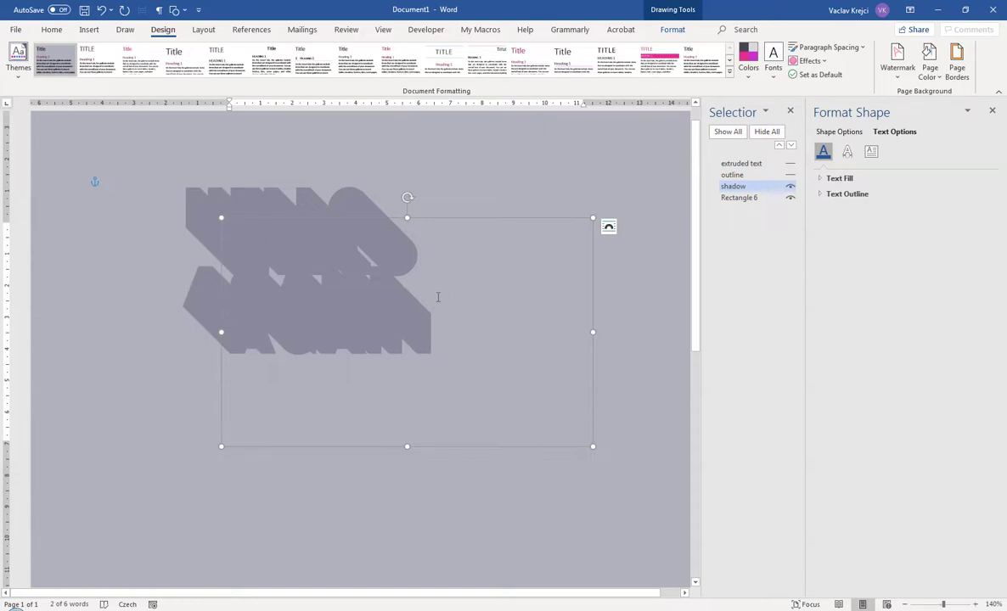
# - Insert an empty line above HELLO in the shadow text box
pyautogui.click(464, 224)
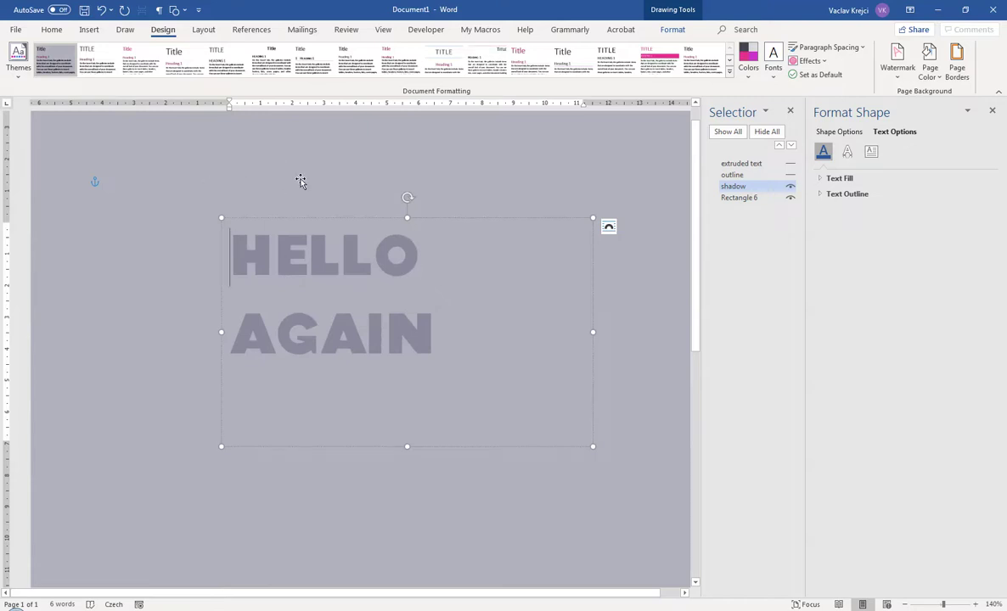
pyautogui.press('Return')
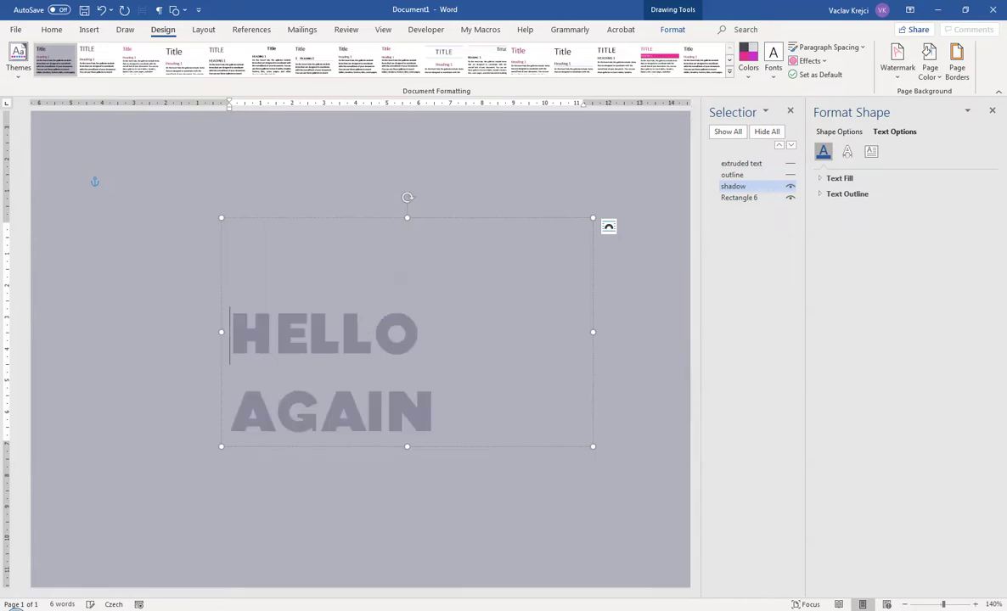
pyautogui.click(306, 192)
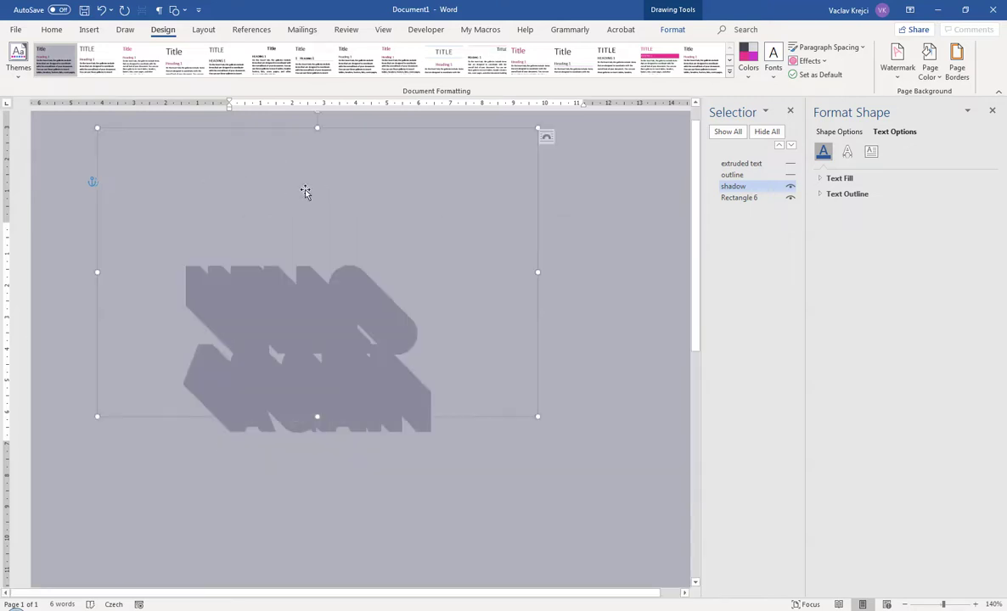
# - Set the left paragraph indentation of the shadow layer's text to 2 cm
pyautogui.click(735, 186)
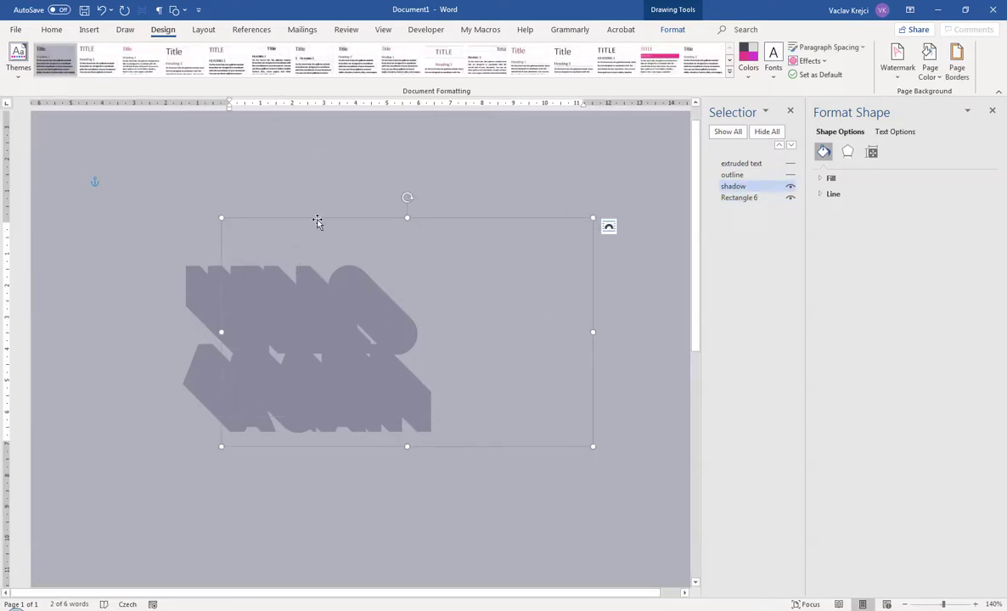
pyautogui.click(53, 30)
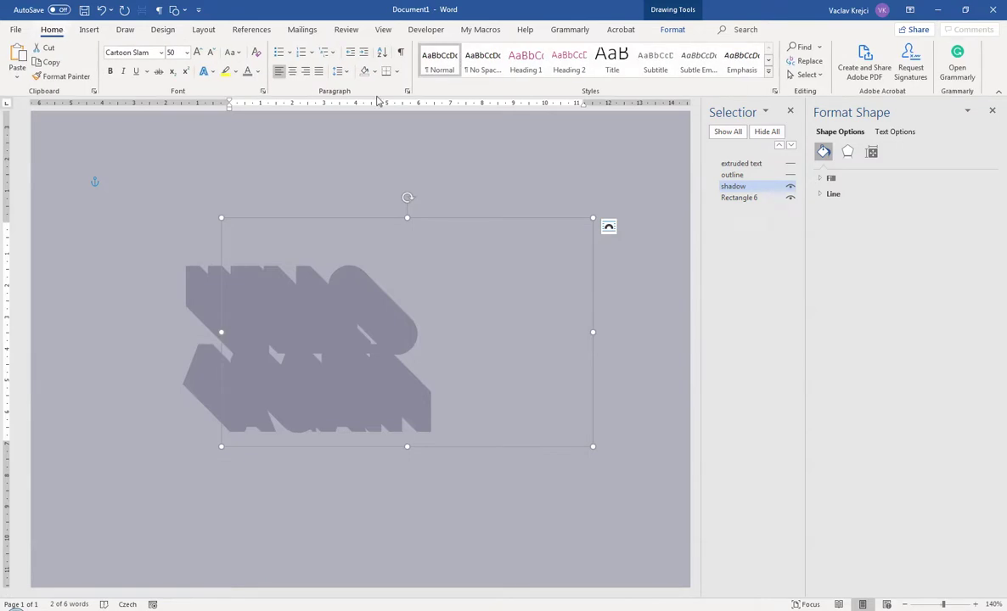
pyautogui.click(407, 91)
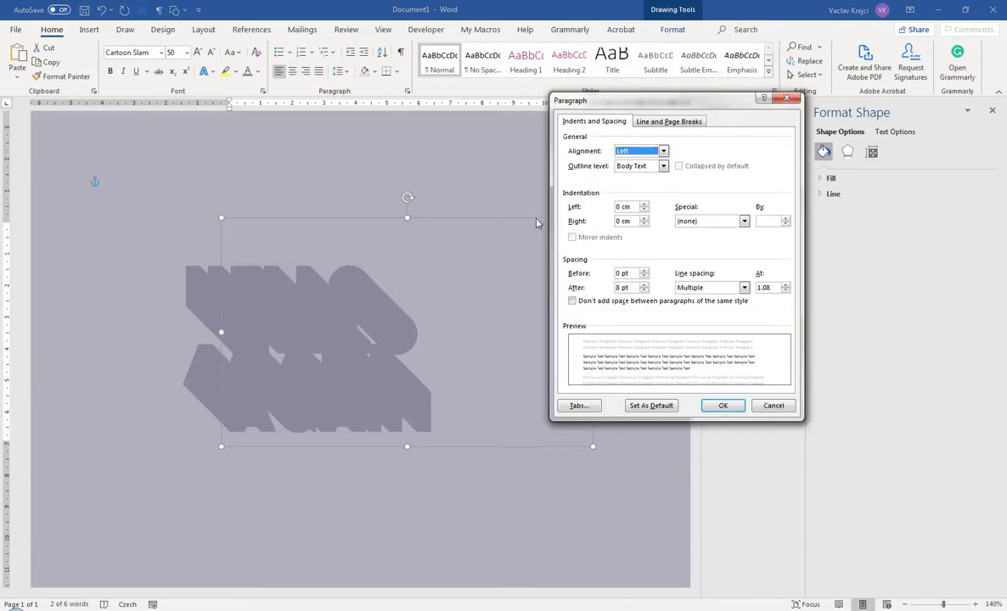
pyautogui.moveTo(635, 209); pyautogui.dragTo(547, 200)
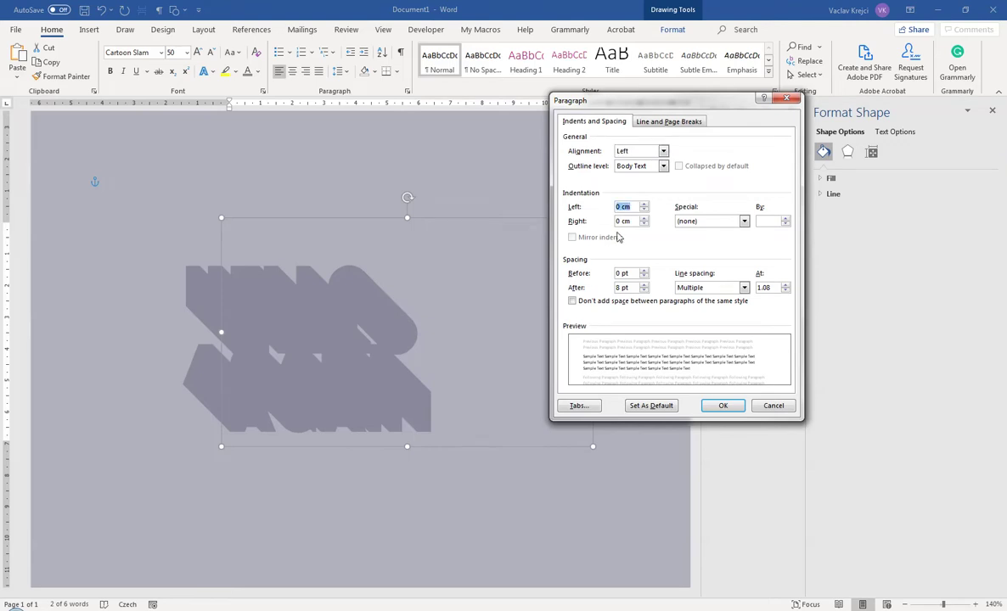
pyautogui.write('2')
pyautogui.click(720, 408)
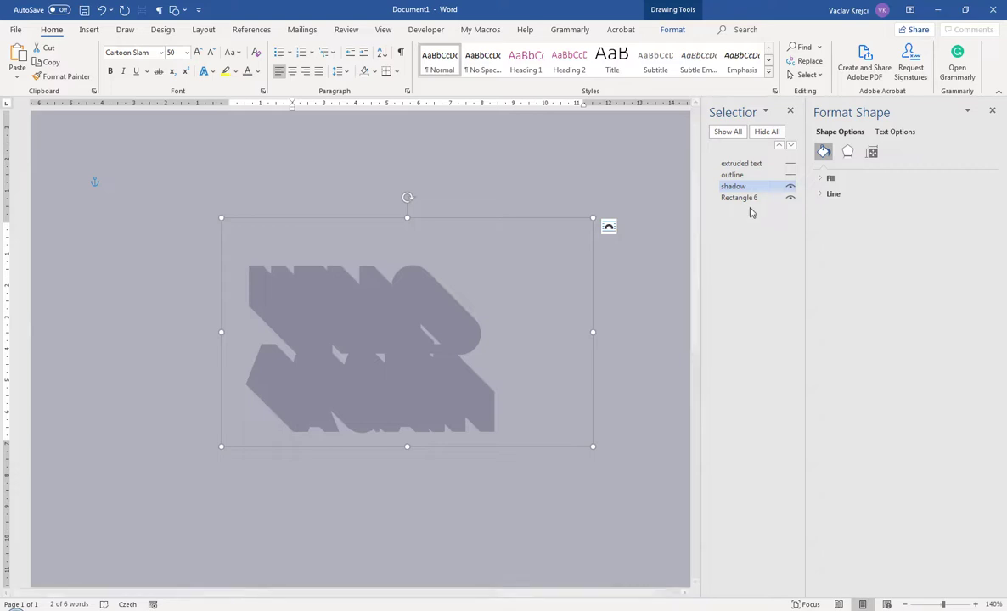
# - Show the outline and extruded text layers again and move the shadow text box up and left to align behind the lettering
pyautogui.click(758, 175)
pyautogui.click(790, 163)
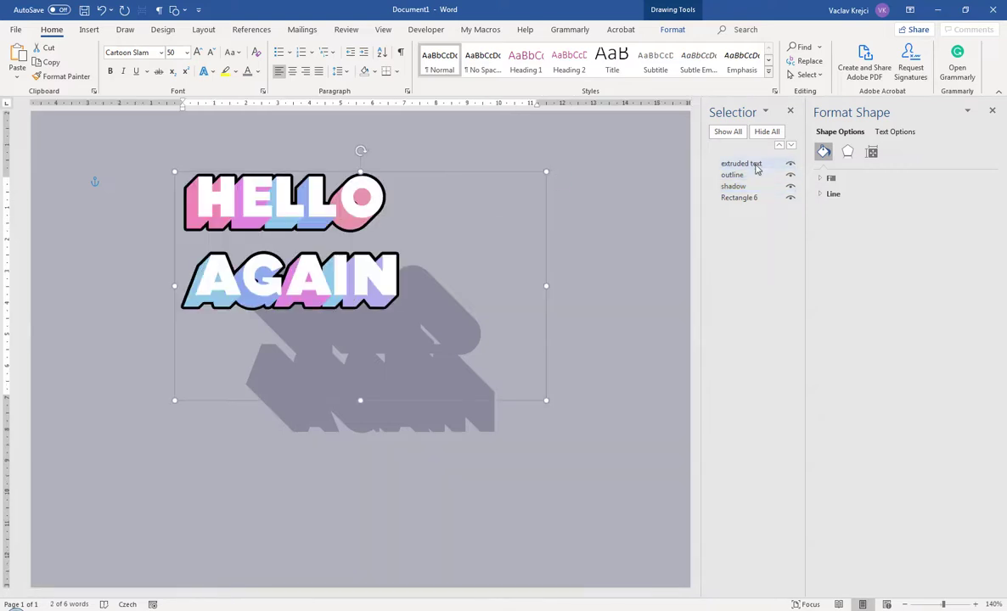
pyautogui.click(755, 187)
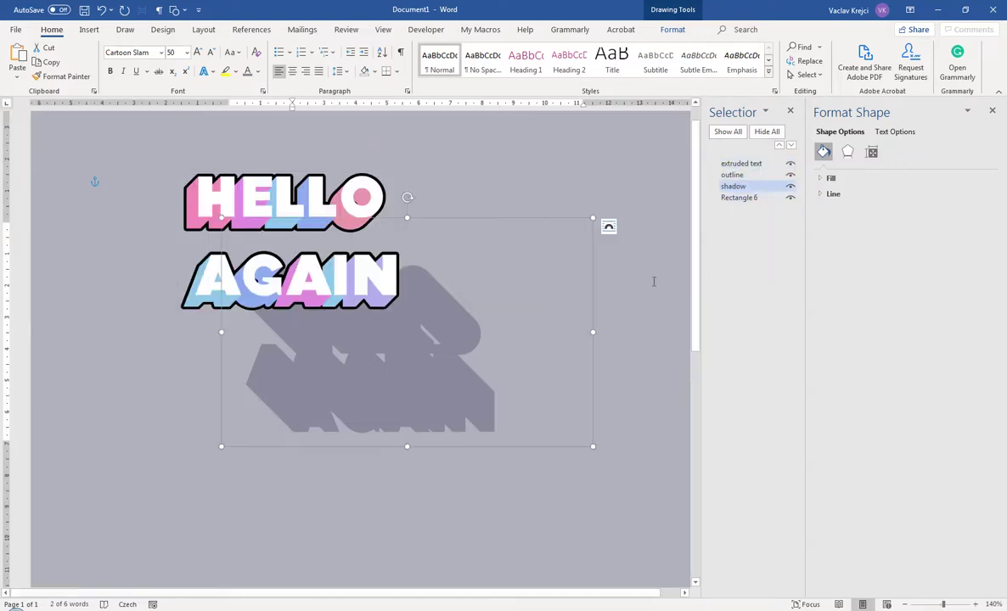
pyautogui.moveTo(594, 295); pyautogui.dragTo(533, 218)
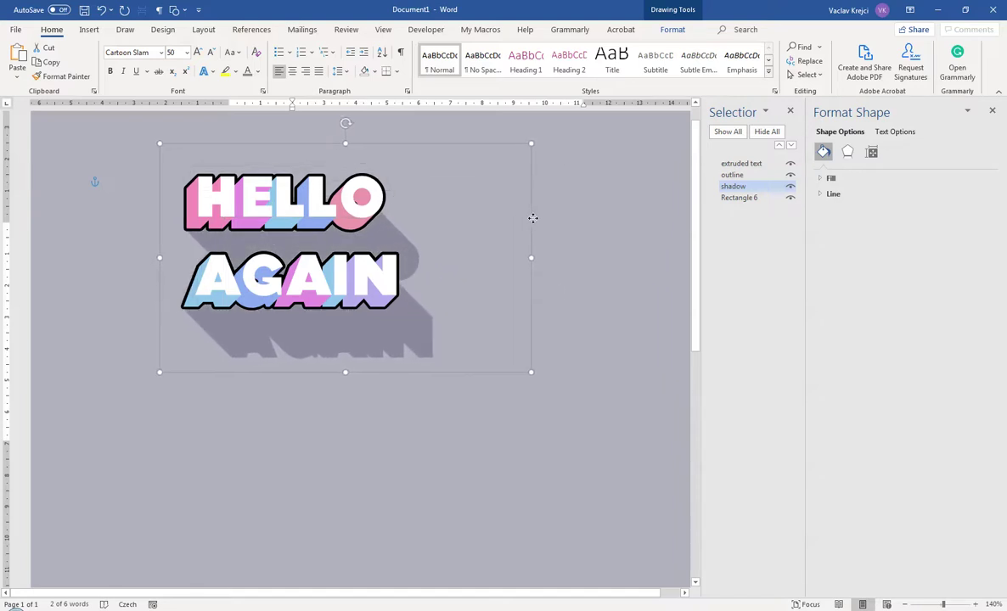
pyautogui.click(565, 308)
# - Check the realigned shadow in the print preview and return to the document
pyautogui.hotkey('ctrl', 'p')
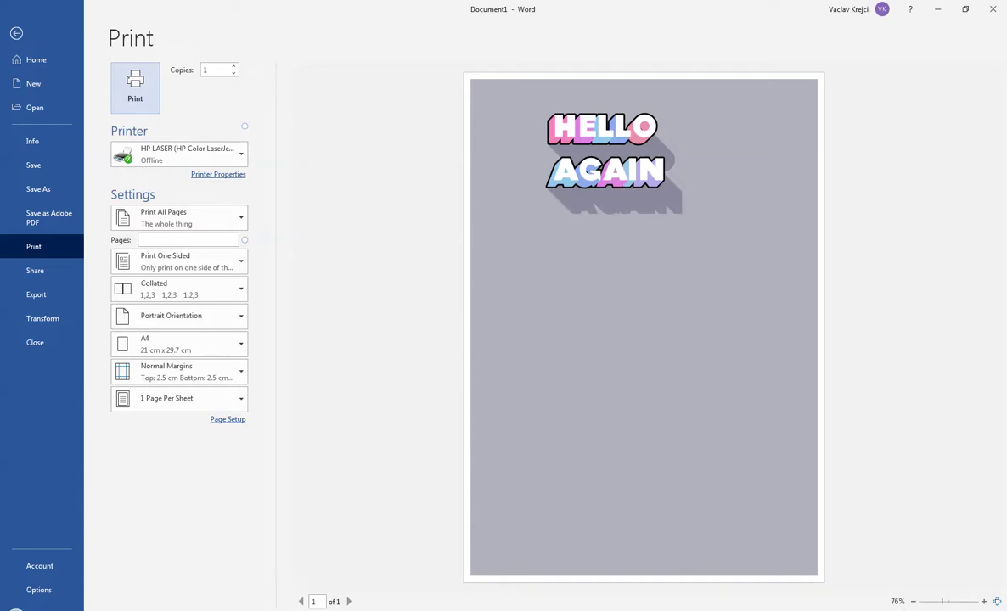
pyautogui.click(17, 33)
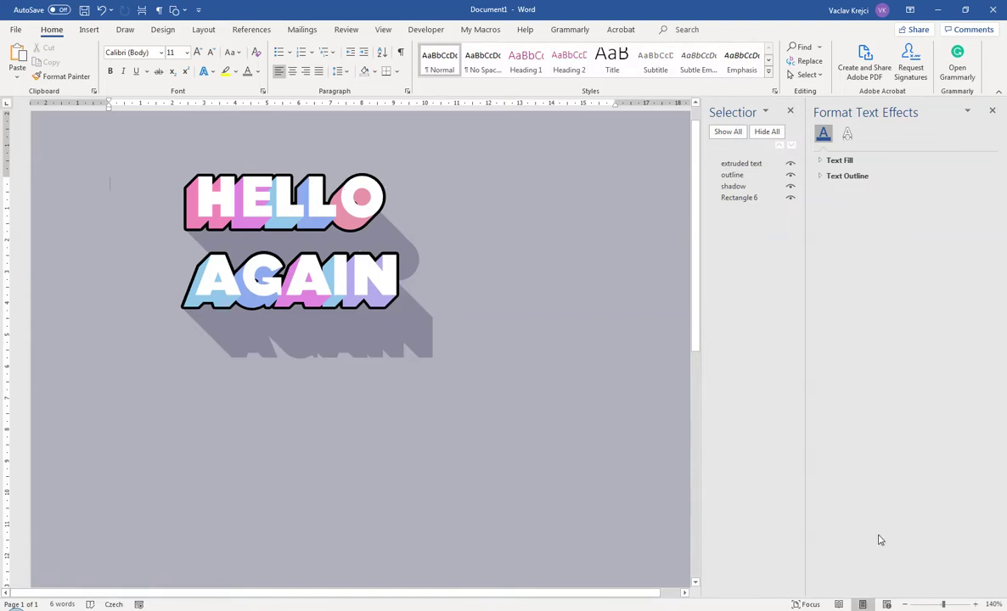
pyautogui.scroll(4, 581, 306)
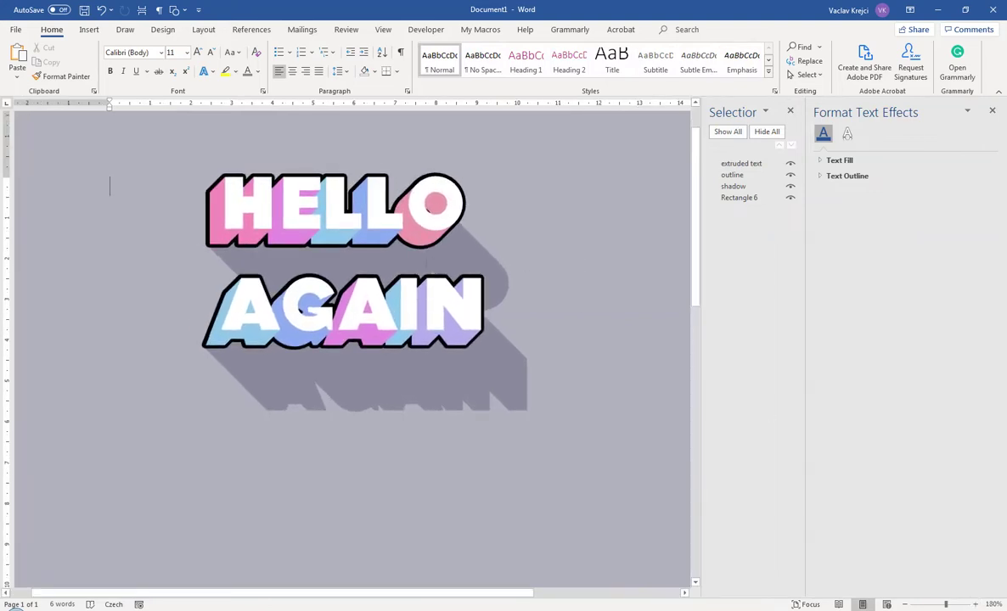
# - Preview other theme color sets, such as Blue Green, on the lettering without applying one
pyautogui.click(163, 31)
pyautogui.click(747, 72)
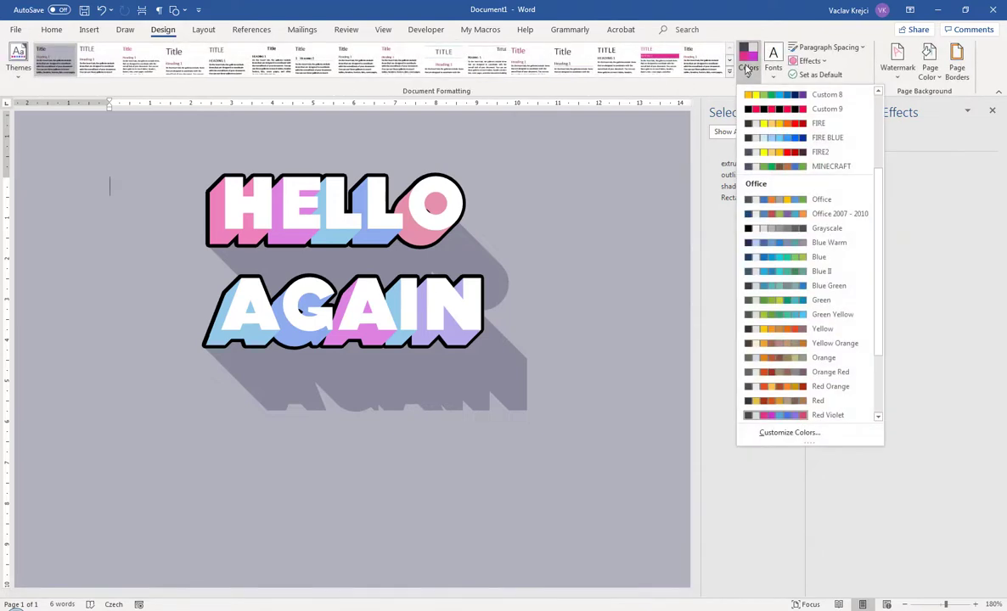
pyautogui.scroll(-3, 881, 316)
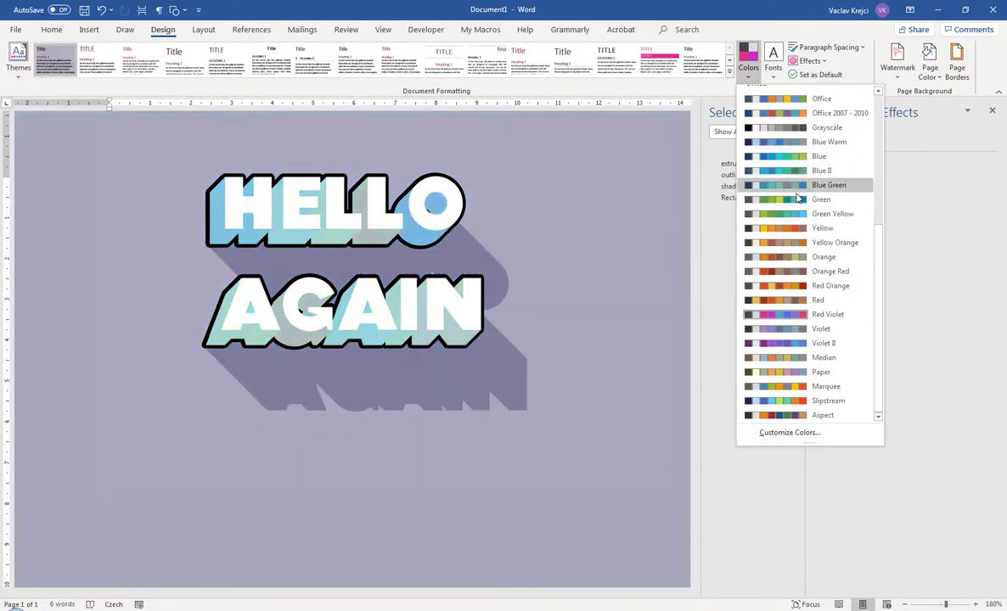
pyautogui.click(360, 193)
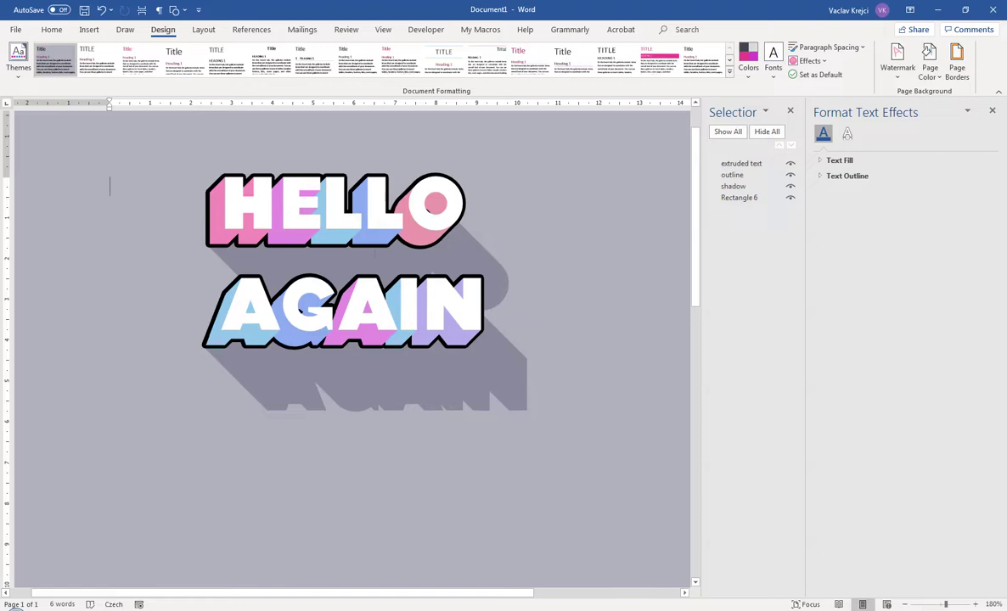
# - Add an exclamation mark after HELLO in the extruded text layer and deselect the lettering
pyautogui.click(367, 211)
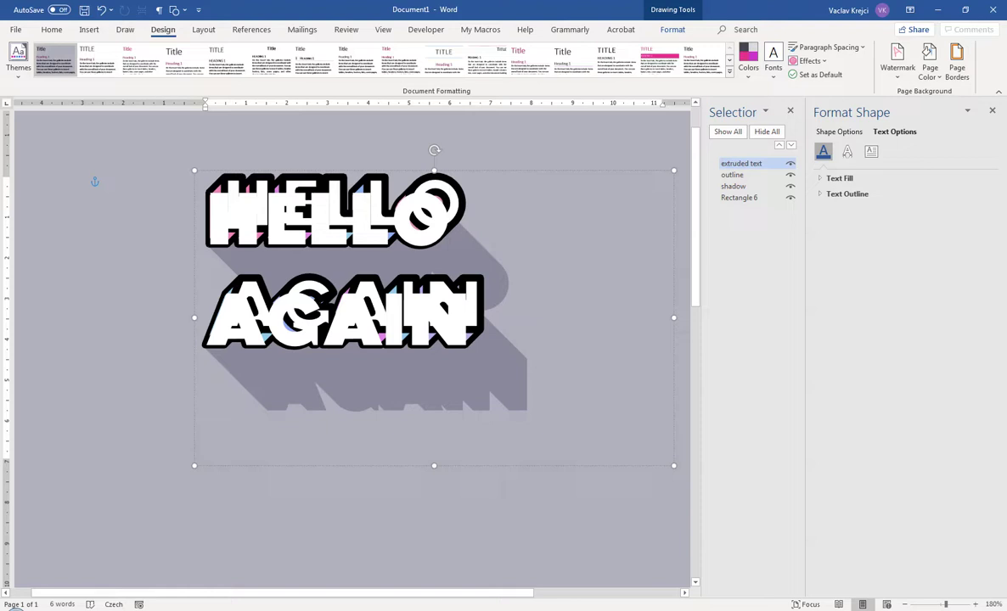
pyautogui.click(459, 154)
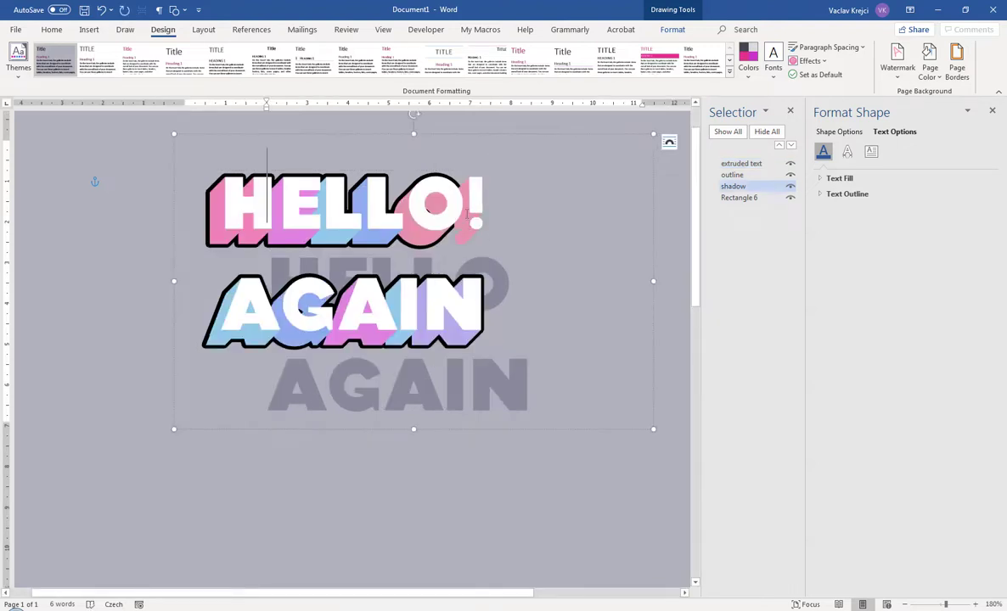
pyautogui.click(457, 483)
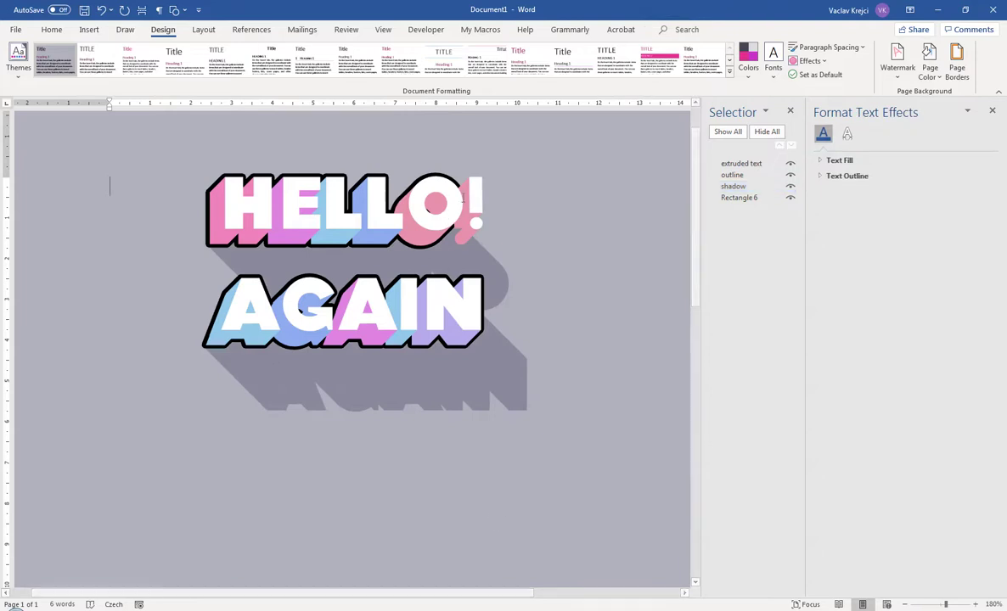
# - Re-enter the exclamation mark after HELLO in the extruded text layer and add one in the outline layer
pyautogui.click(447, 218)
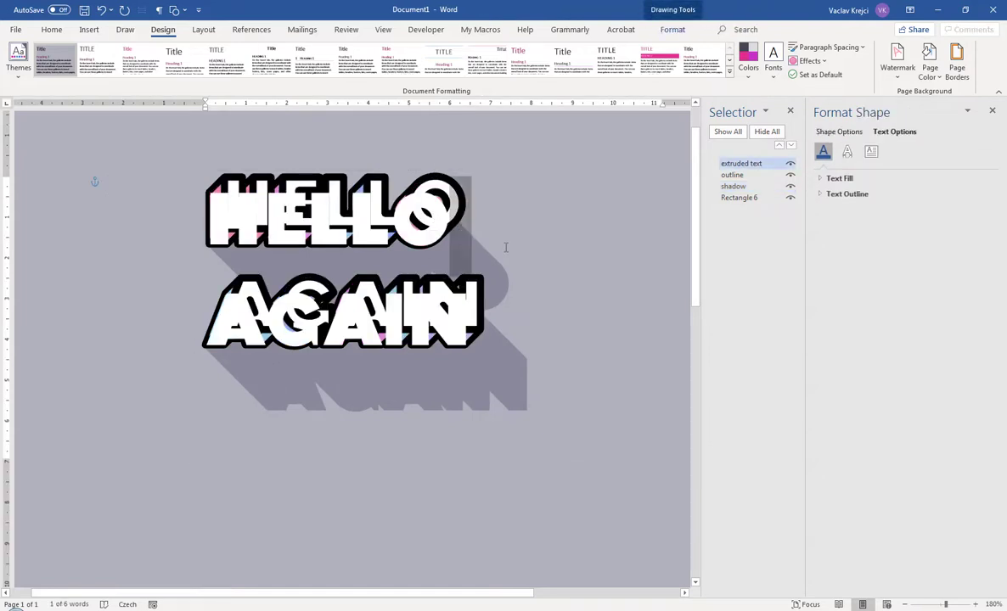
pyautogui.click(423, 519)
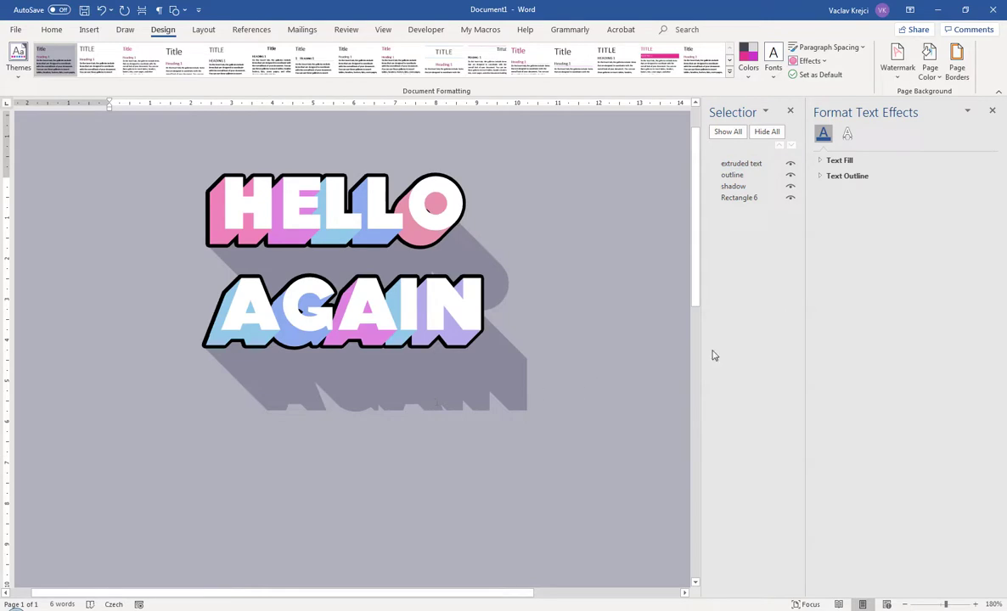
pyautogui.click(451, 225)
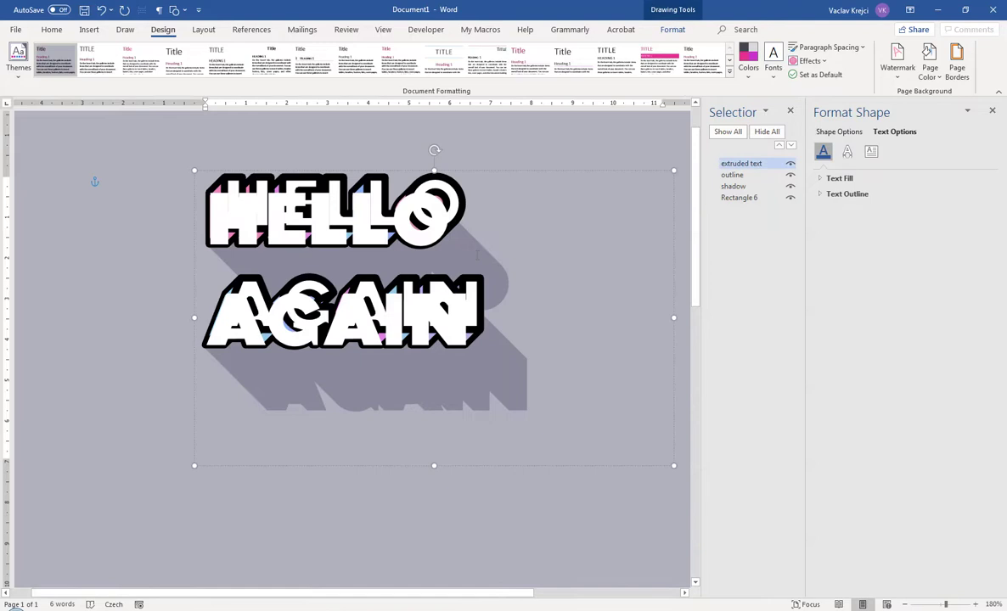
pyautogui.write('!')
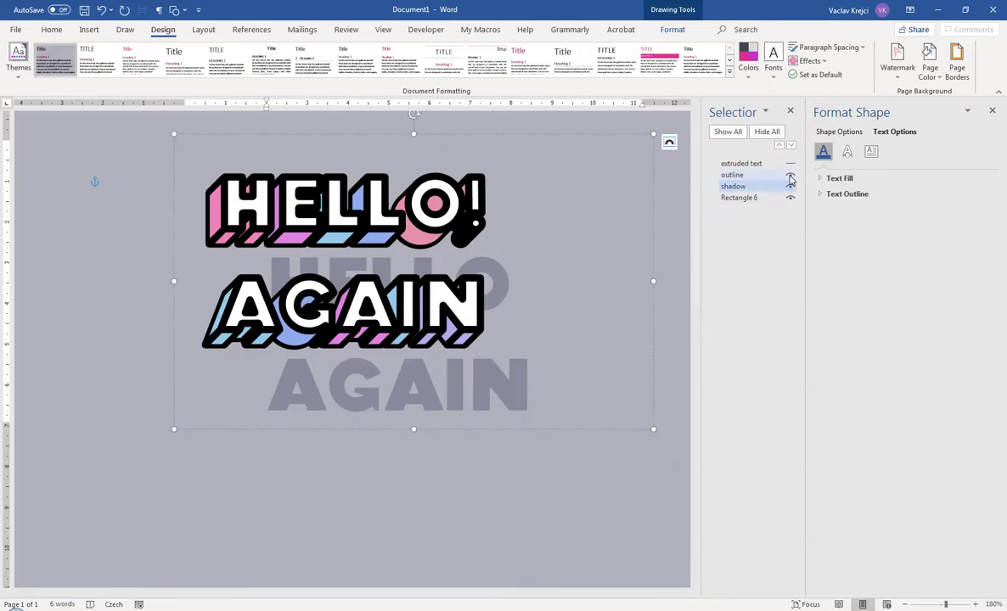
# - With the outline layer hidden, add an exclamation mark after HELLO in the shadow layer and show all layers again
pyautogui.click(790, 178)
pyautogui.click(517, 295)
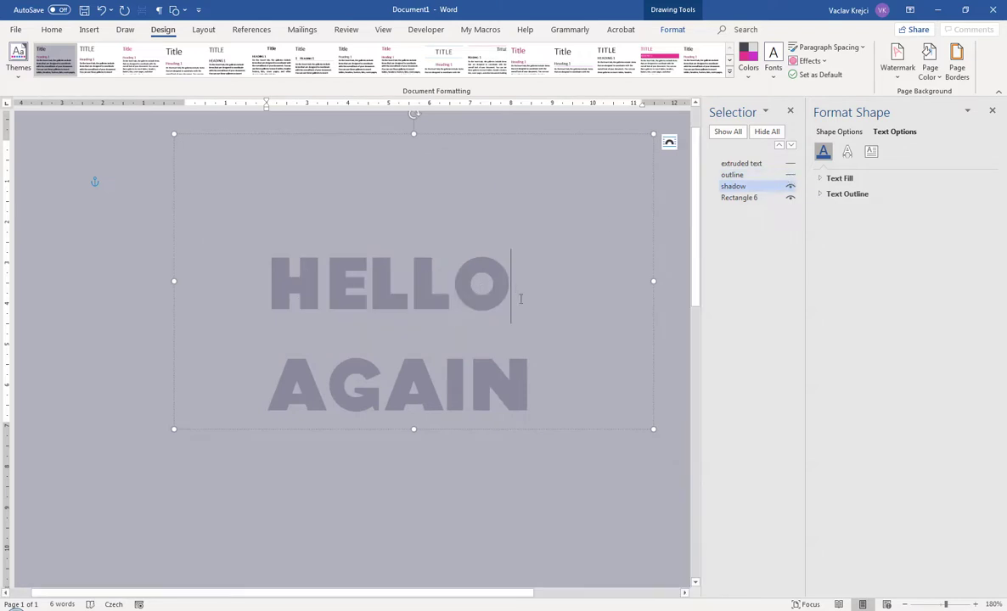
pyautogui.write('!')
pyautogui.click(763, 197)
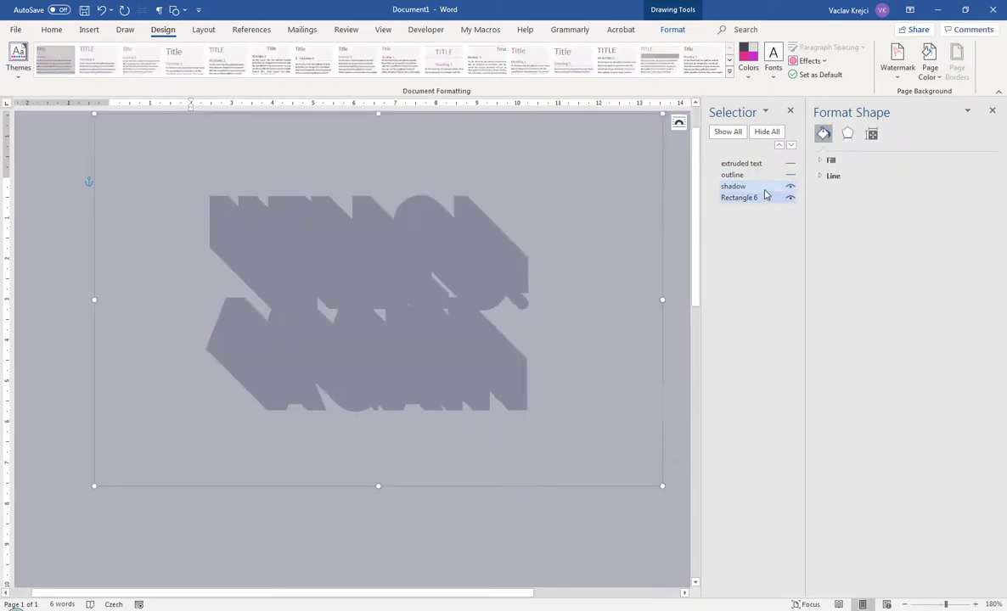
pyautogui.click(727, 131)
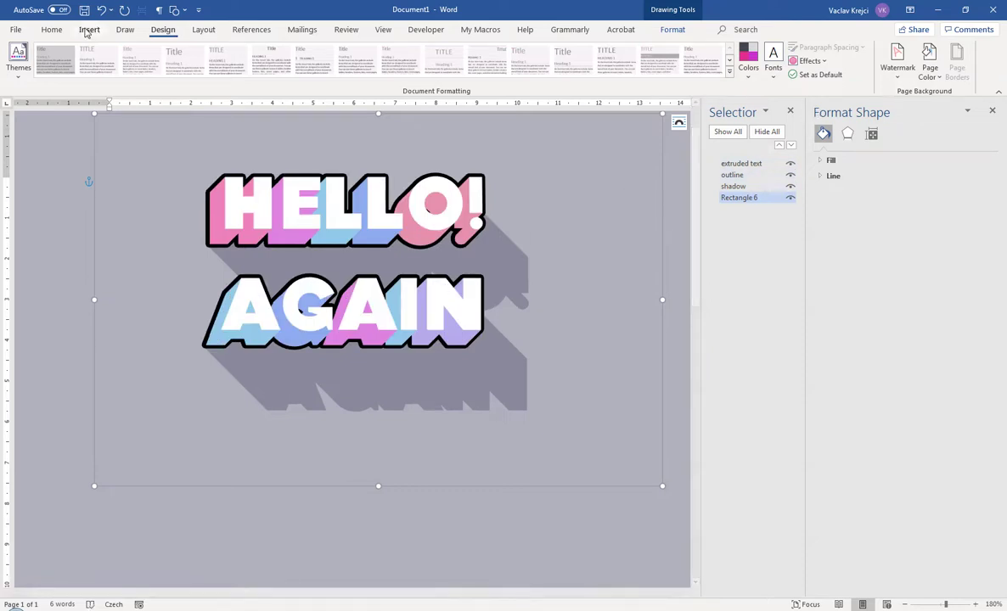
# - Try to replace all occurrences of HELLO with HI! using Find and Replace
pyautogui.click(51, 30)
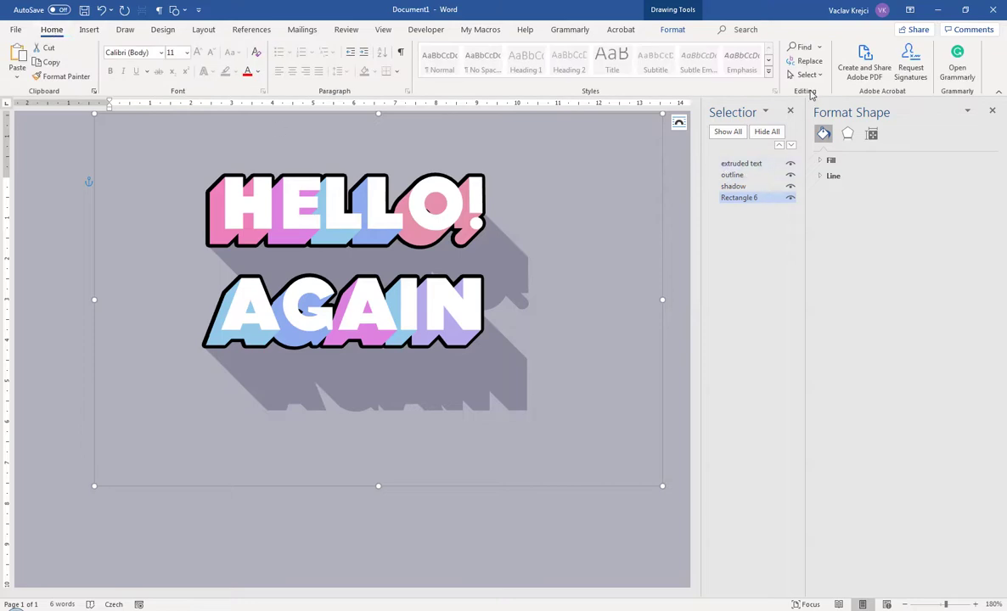
pyautogui.click(809, 62)
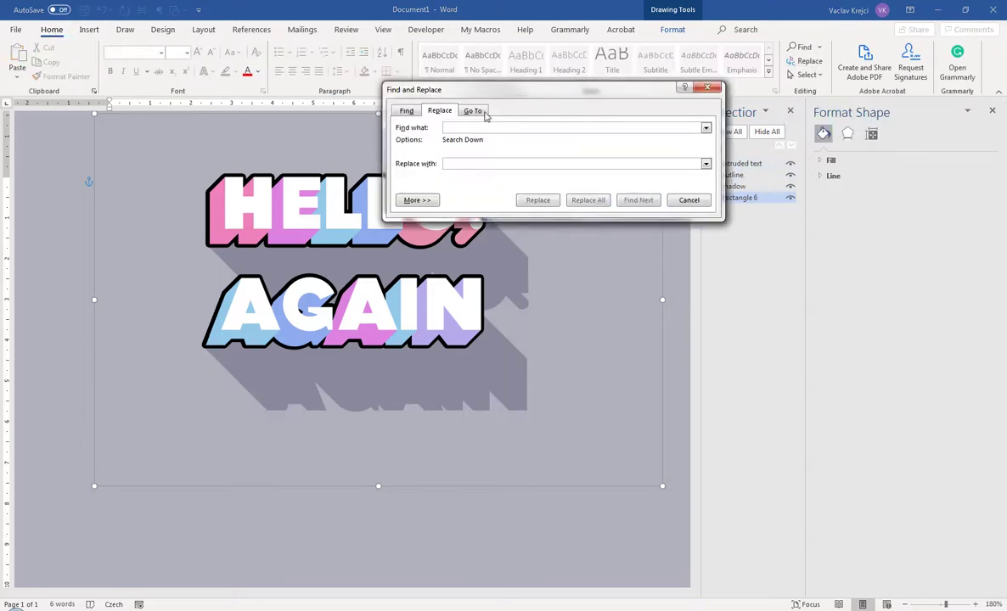
pyautogui.moveTo(442, 88); pyautogui.dragTo(460, 290)
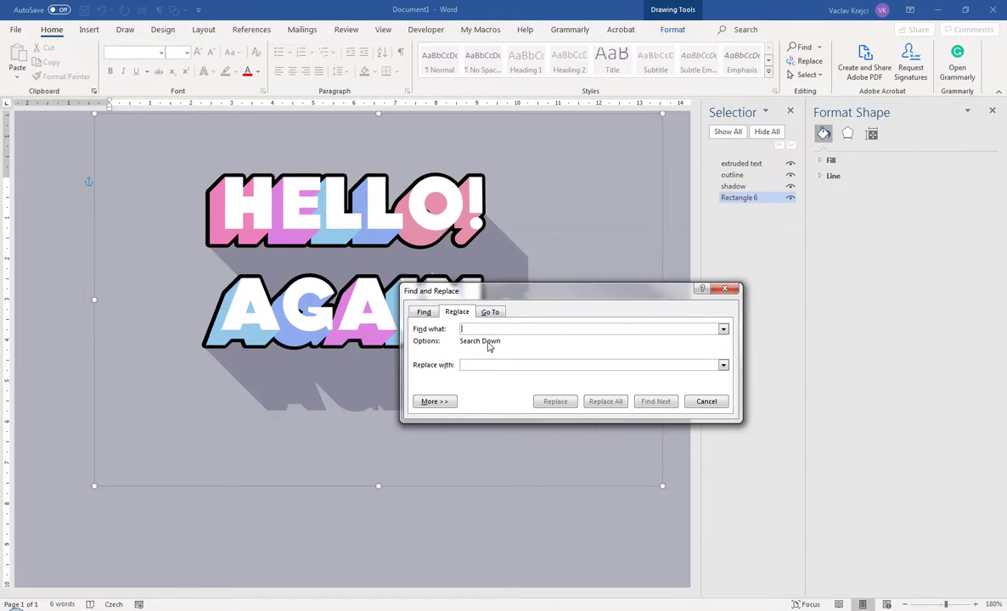
pyautogui.write('HEE')
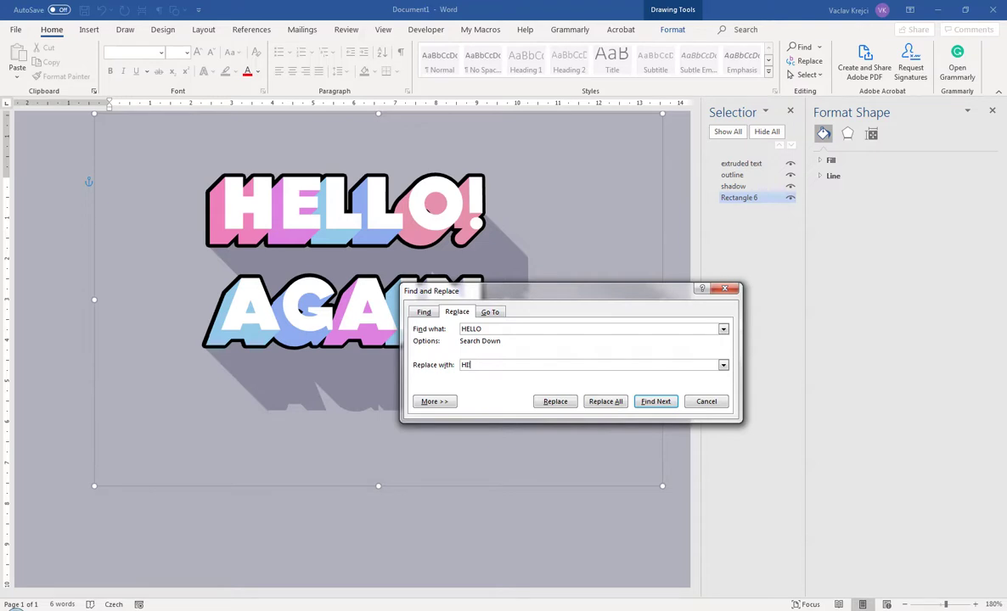
pyautogui.write('!')
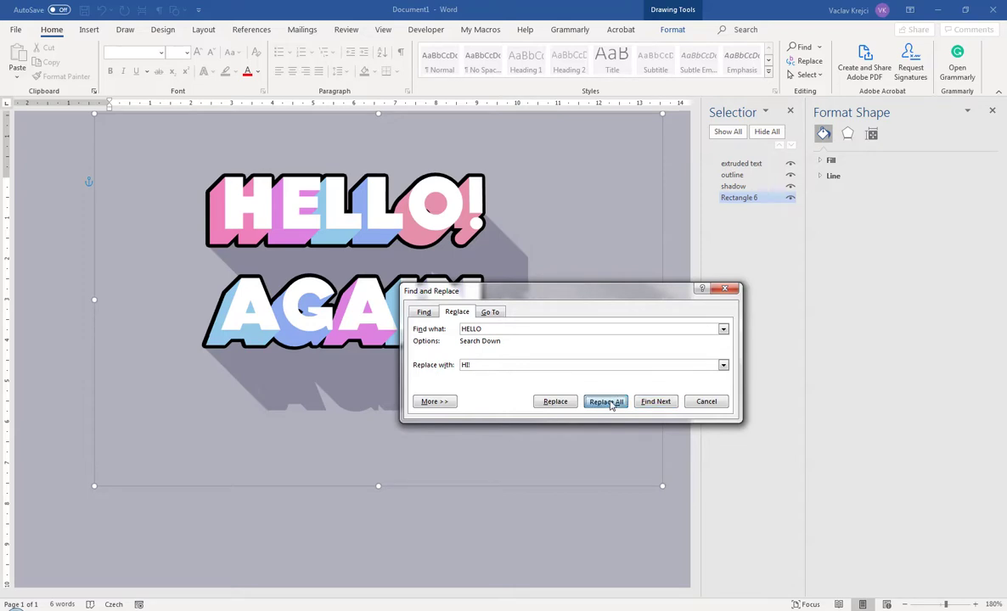
pyautogui.click(607, 403)
pyautogui.click(485, 347)
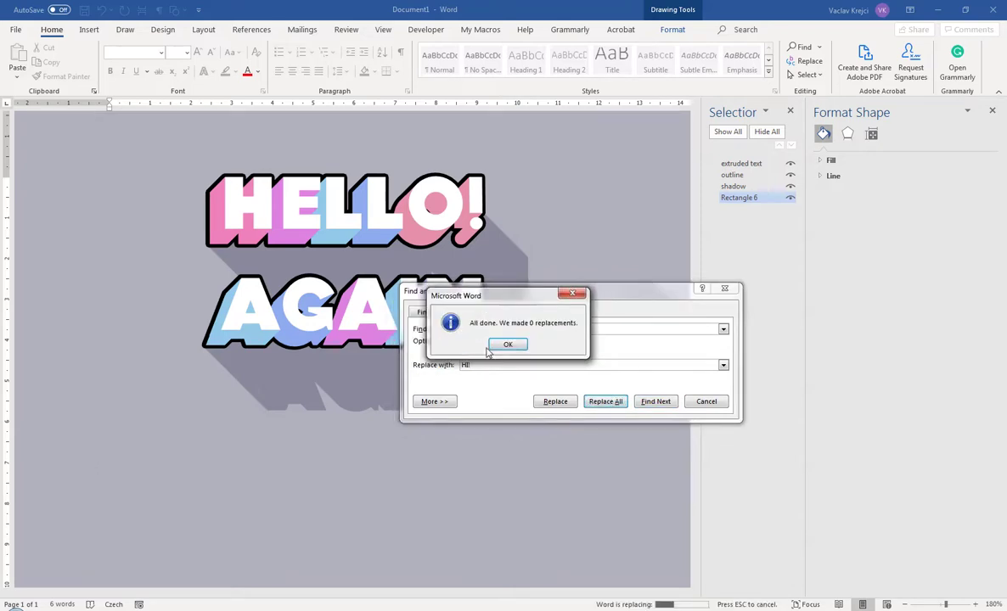
pyautogui.click(509, 346)
# - Expand the search options, retry replacing every HELLO with HI! with no shape selected, and close Find and Replace
pyautogui.moveTo(513, 303); pyautogui.dragTo(638, 186)
pyautogui.click(550, 330)
pyautogui.click(173, 155)
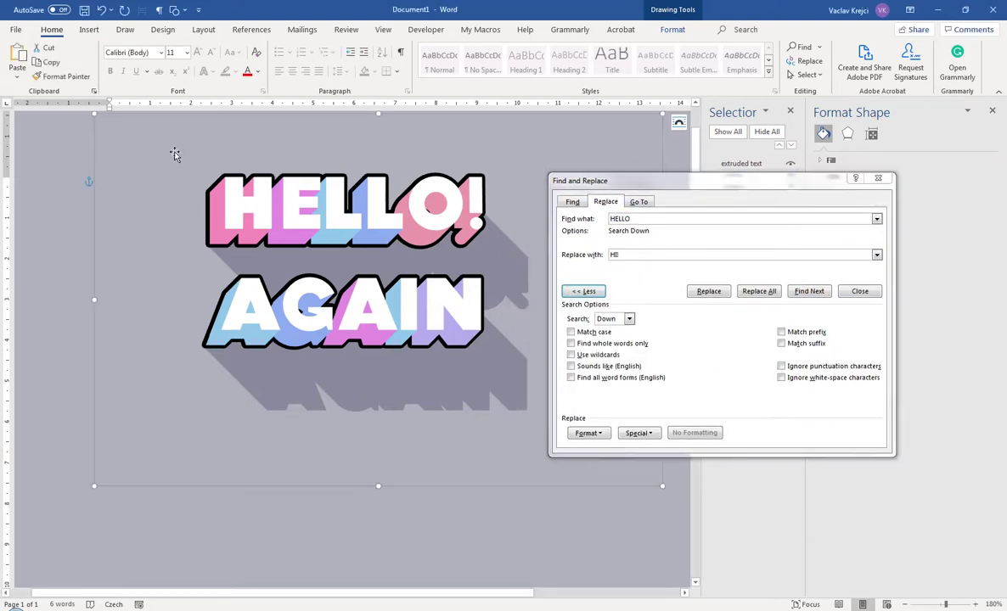
pyautogui.moveTo(92, 177); pyautogui.dragTo(62, 194)
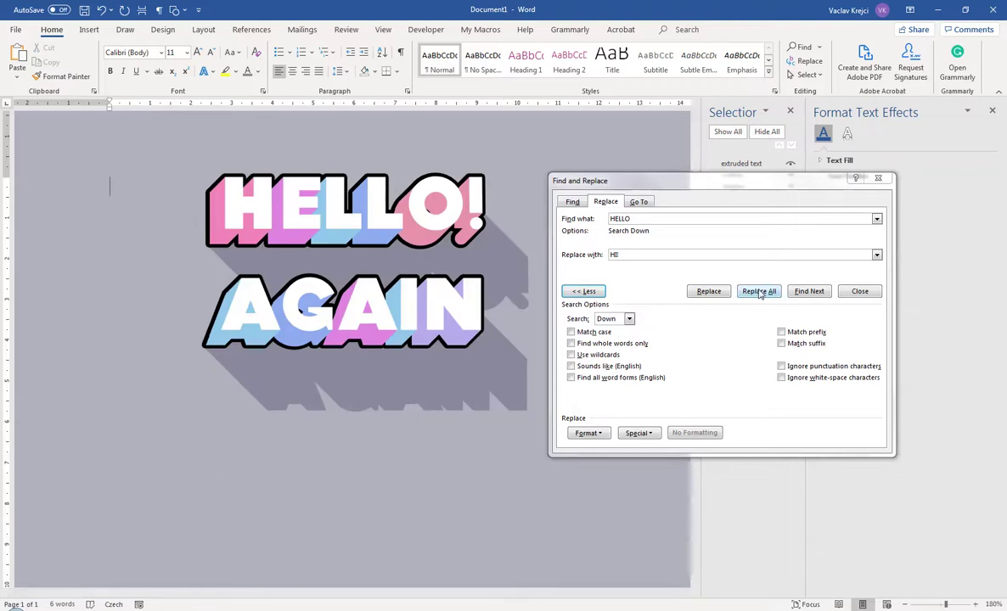
pyautogui.click(760, 291)
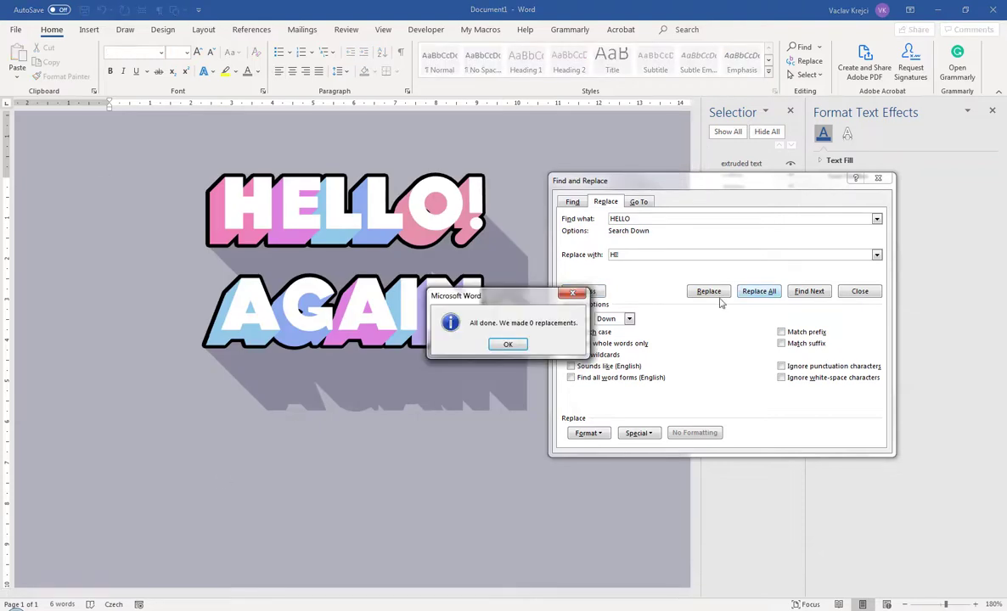
pyautogui.click(508, 344)
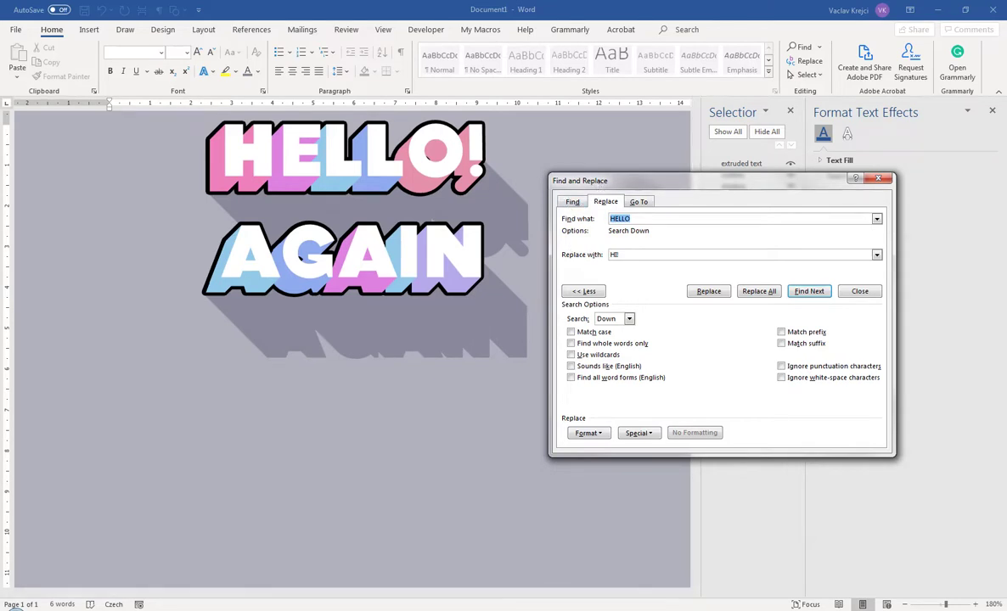
pyautogui.moveTo(836, 180); pyautogui.dragTo(604, 180)
pyautogui.click(645, 180)
# - Hide the outline and shadow layers, keeping the extruded text and background shown
pyautogui.scroll(2, 693, 187)
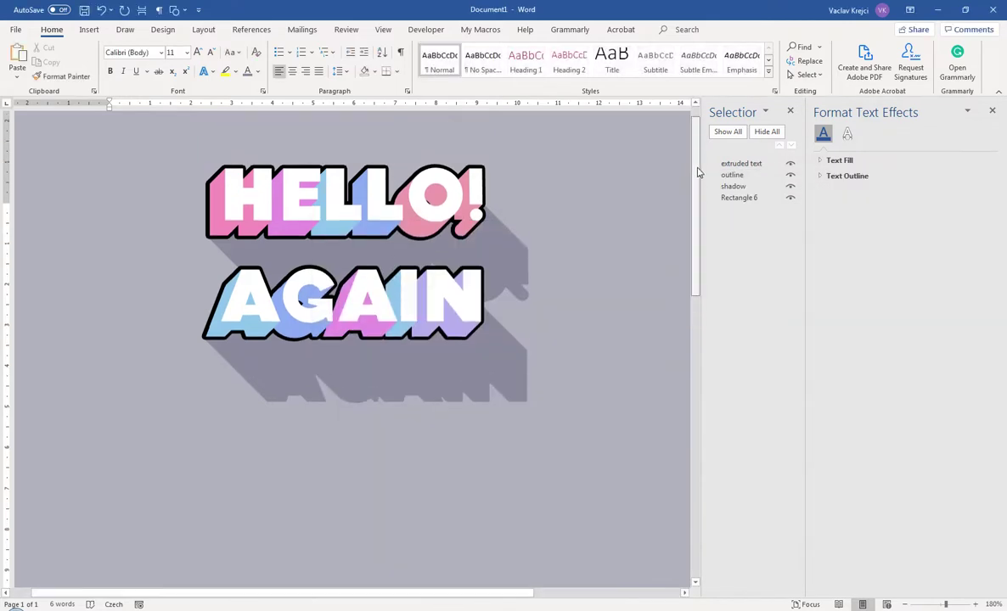
pyautogui.click(790, 174)
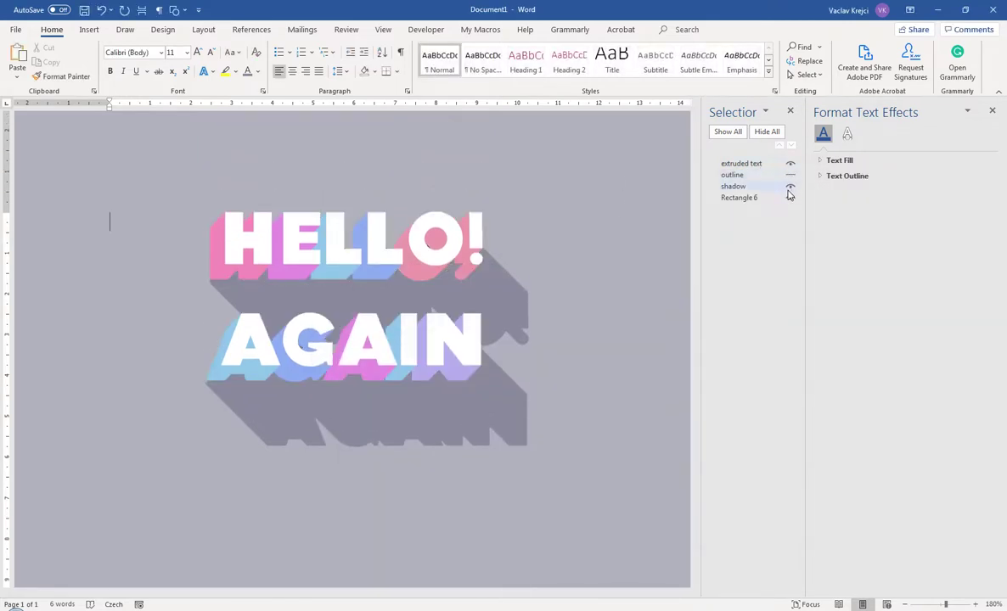
pyautogui.click(790, 186)
pyautogui.click(349, 255)
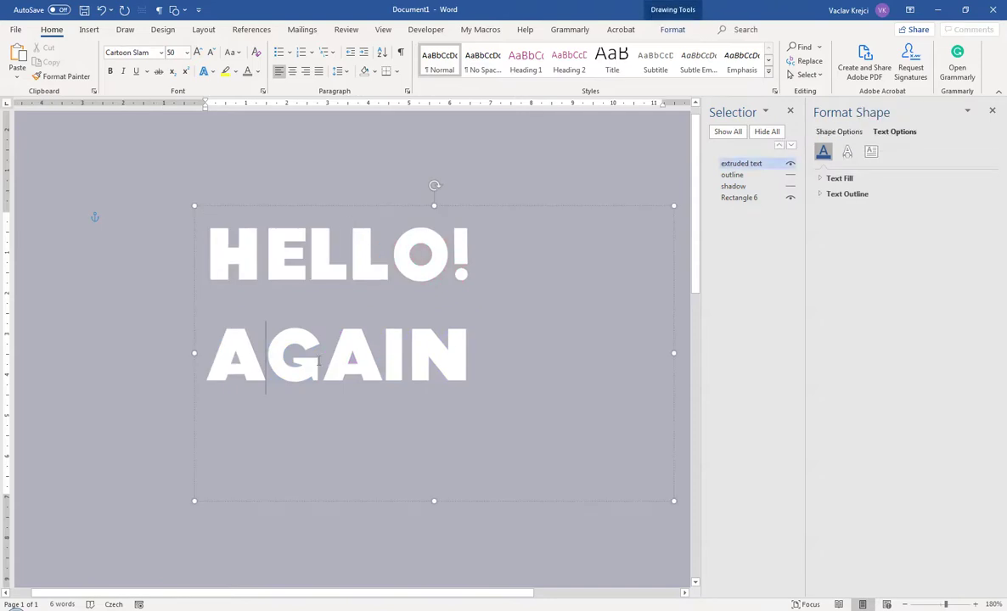
pyautogui.moveTo(268, 357); pyautogui.dragTo(307, 357)
pyautogui.click(477, 233)
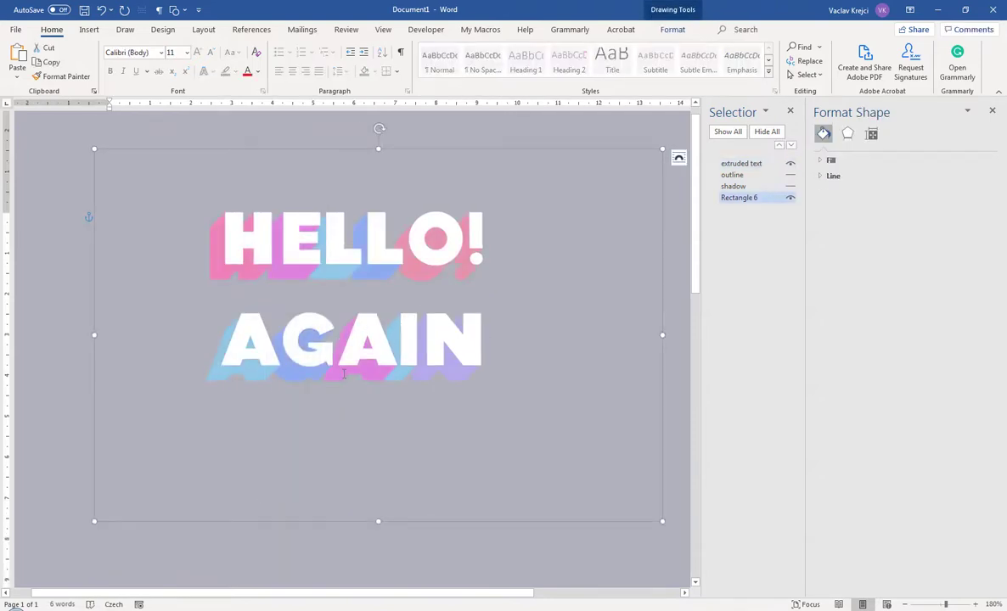
pyautogui.click(302, 356)
pyautogui.click(333, 191)
# - Replace the whole word AGAIN with HELLO in the extruded text layer and deselect the text to view its colors
pyautogui.click(497, 340)
pyautogui.moveTo(497, 341); pyautogui.dragTo(234, 360)
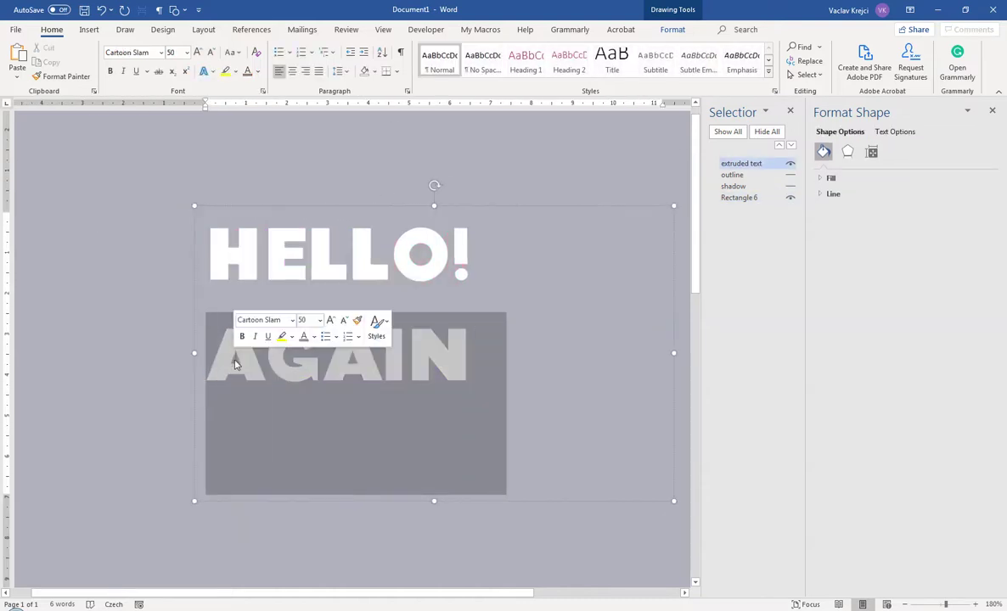
pyautogui.write('HELL')
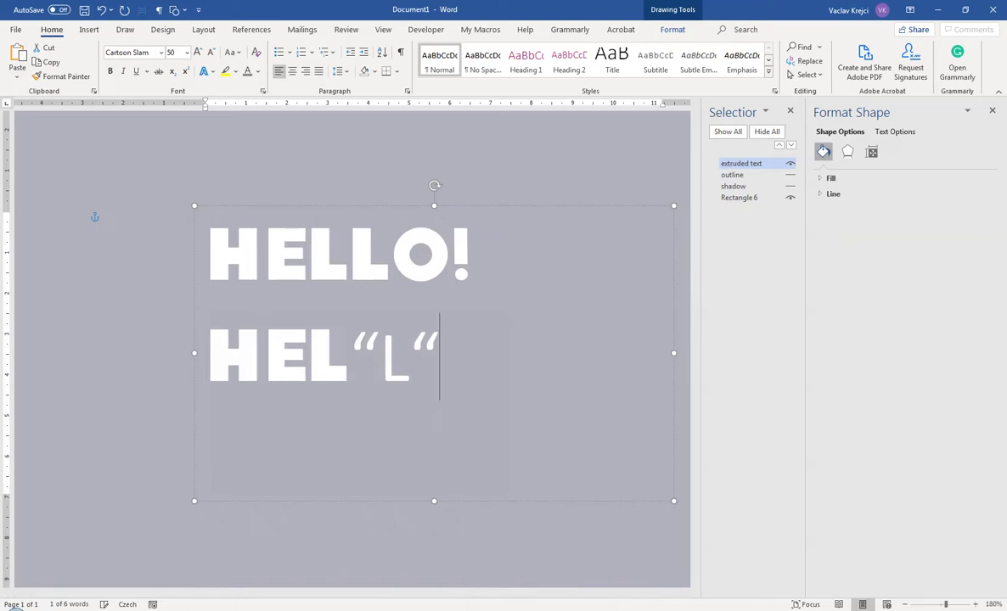
pyautogui.write('O')
pyautogui.press('BackSpace')
pyautogui.press('BackSpace')
pyautogui.press('BackSpace')
pyautogui.write('LLOP')
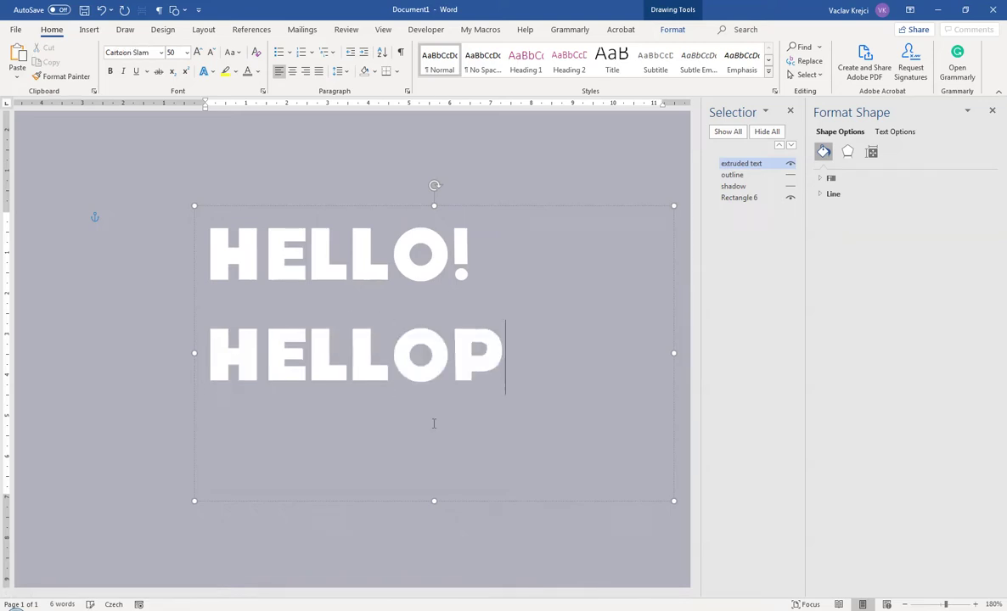
pyautogui.press('BackSpace')
pyautogui.click(396, 299)
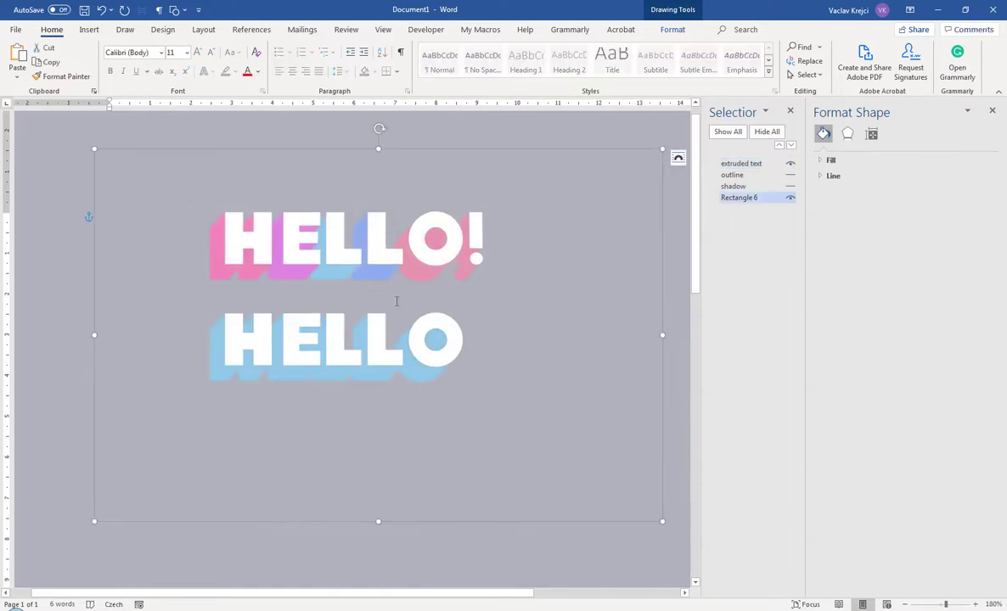
# - Undo the replacement of the whole word AGAIN in the extruded text layer
pyautogui.click(101, 12)
pyautogui.click(102, 12)
pyautogui.click(101, 12)
pyautogui.click(101, 12)
pyautogui.click(101, 12)
pyautogui.click(101, 12)
pyautogui.click(101, 11)
pyautogui.click(101, 12)
pyautogui.click(102, 11)
pyautogui.click(101, 12)
pyautogui.click(101, 12)
pyautogui.click(101, 12)
pyautogui.click(101, 12)
pyautogui.click(101, 12)
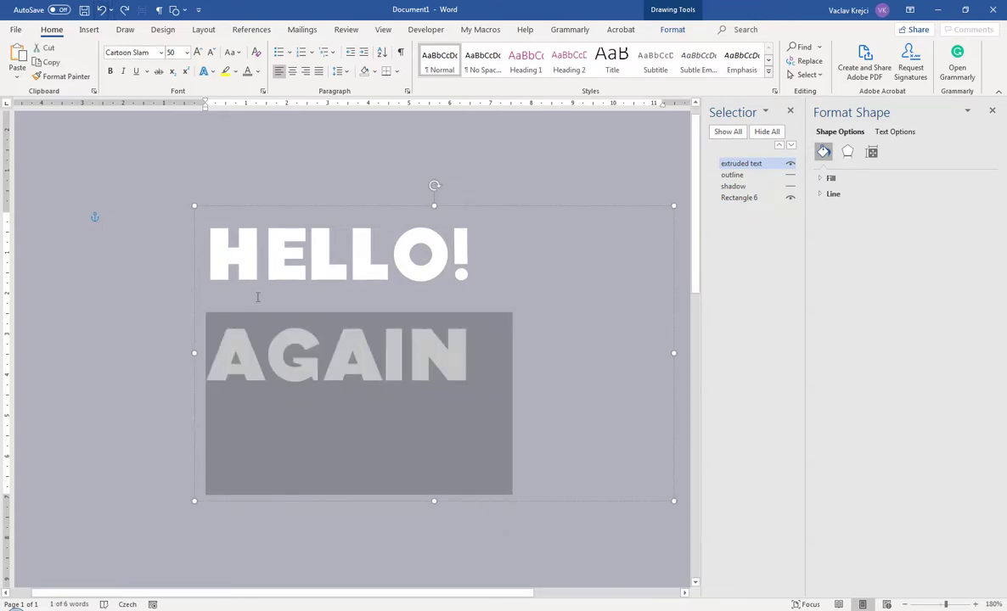
# - Replace the letters of AGAIN one at a time with H, E, L, L and E in the extruded text layer
pyautogui.click(333, 368)
pyautogui.moveTo(269, 352); pyautogui.dragTo(307, 392)
pyautogui.write('H')
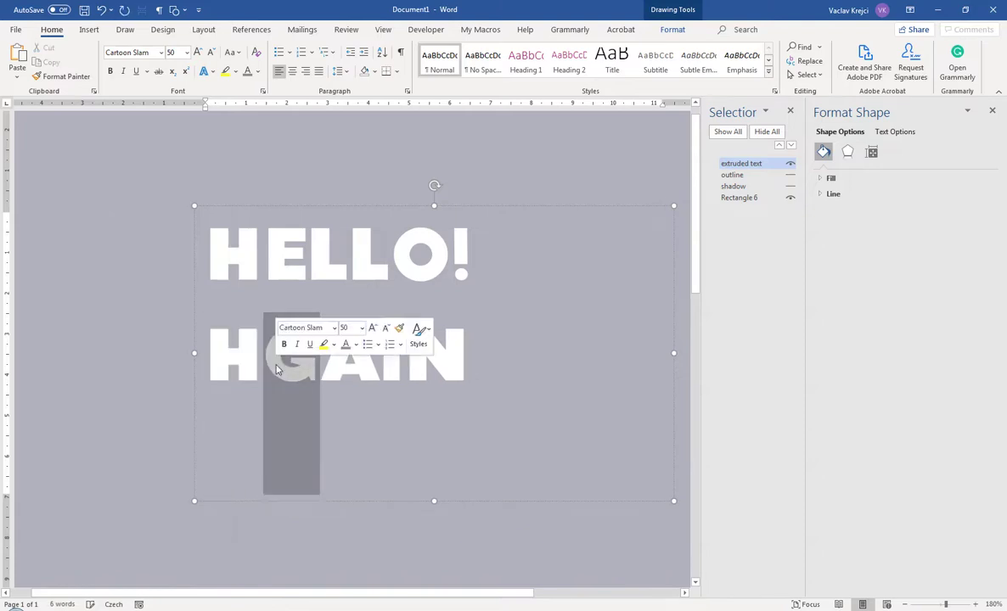
pyautogui.write('E')
pyautogui.moveTo(367, 365); pyautogui.dragTo(320, 375)
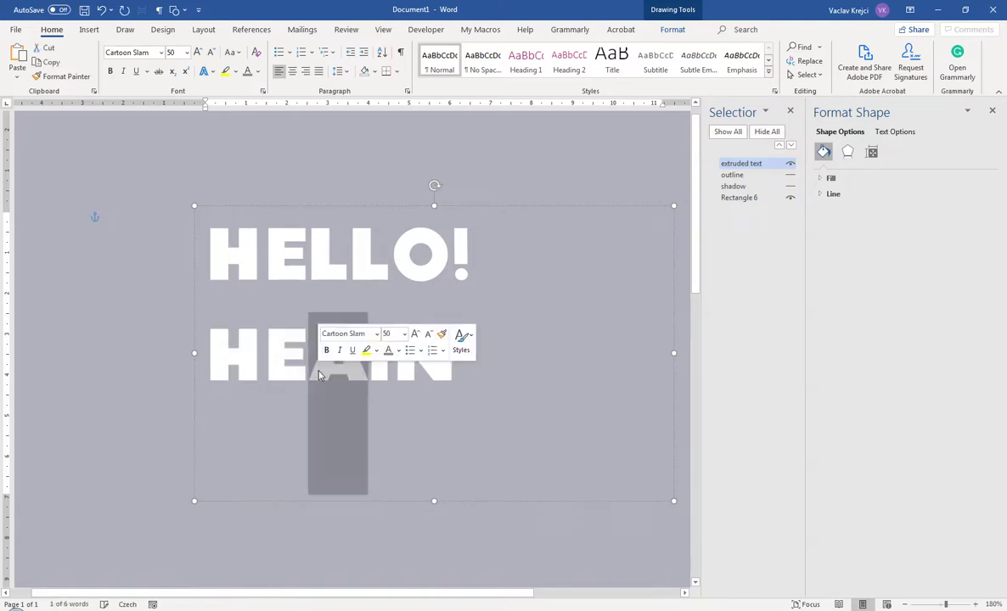
pyautogui.write('L')
pyautogui.moveTo(381, 372); pyautogui.dragTo(344, 374)
pyautogui.write('L')
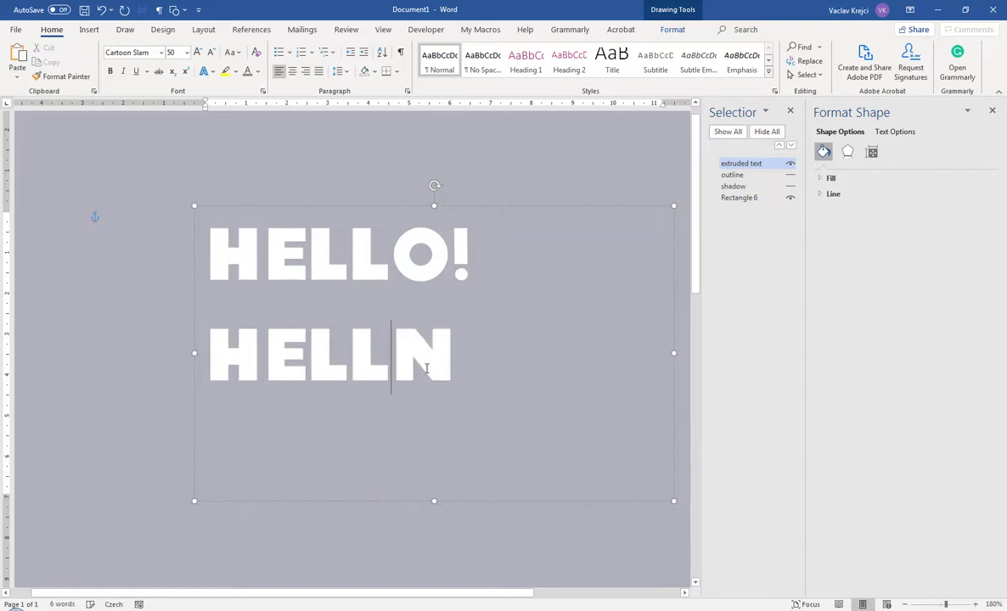
pyautogui.moveTo(459, 365); pyautogui.dragTo(409, 367)
pyautogui.write('E')
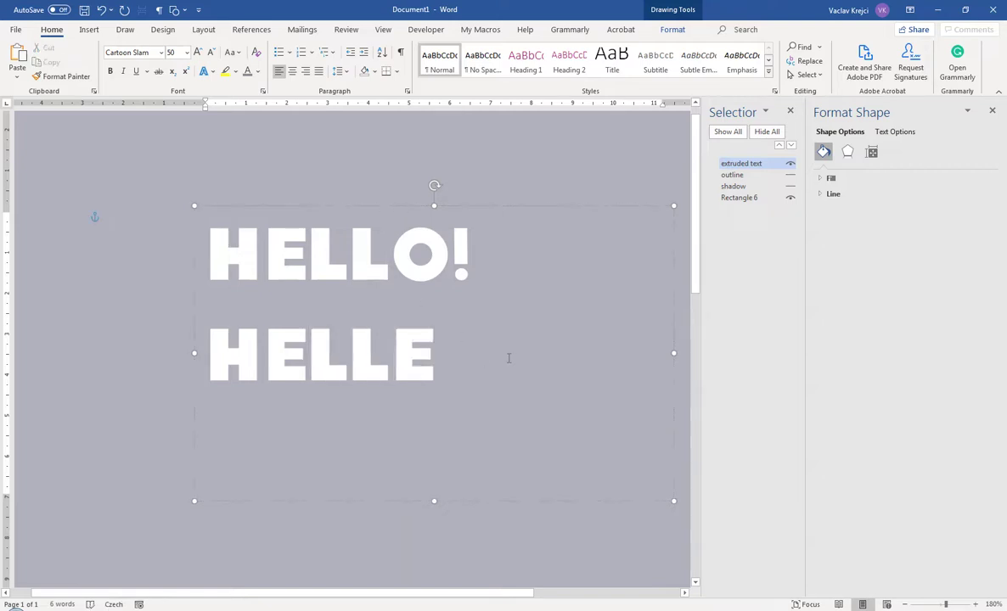
# - Try to delete the second line's final E before entering O, and undo that change
pyautogui.press('BackSpace')
pyautogui.write('O')
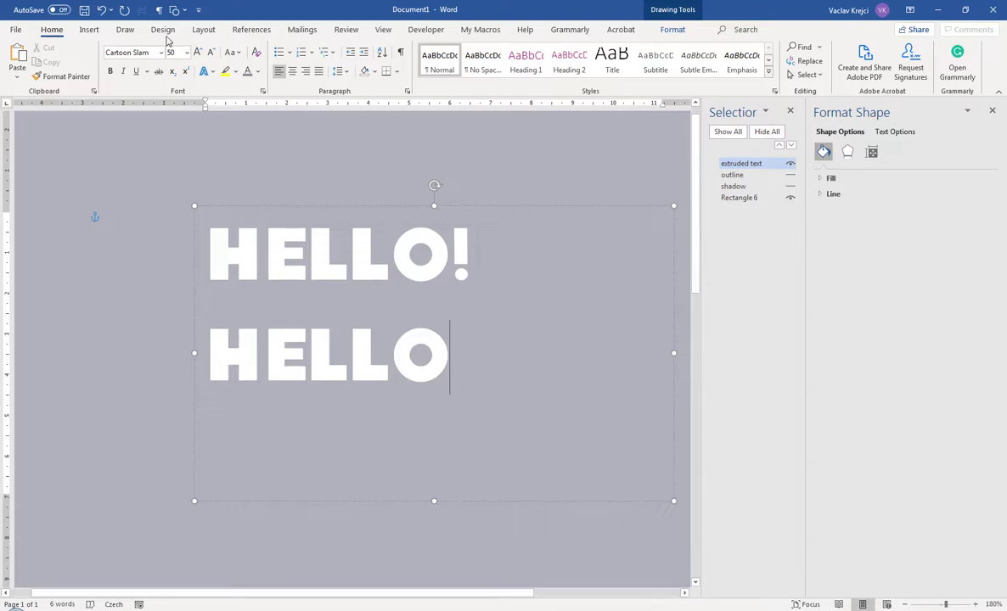
pyautogui.click(101, 10)
pyautogui.click(102, 10)
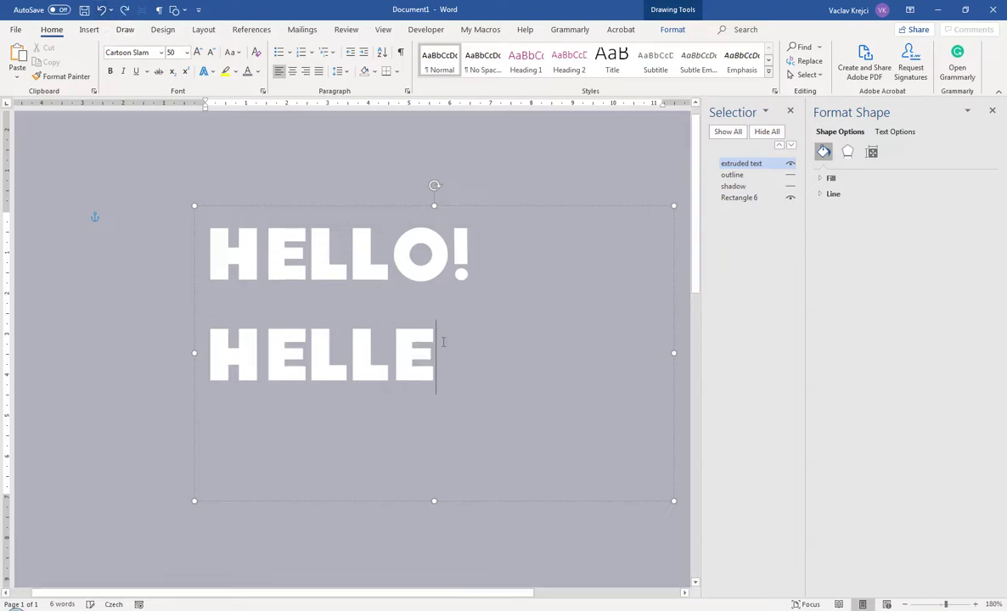
# - Overwrite the second line's final E with O in the extruded text and show the outline and shadow layers again
pyautogui.moveTo(435, 348); pyautogui.dragTo(395, 348)
pyautogui.write('O')
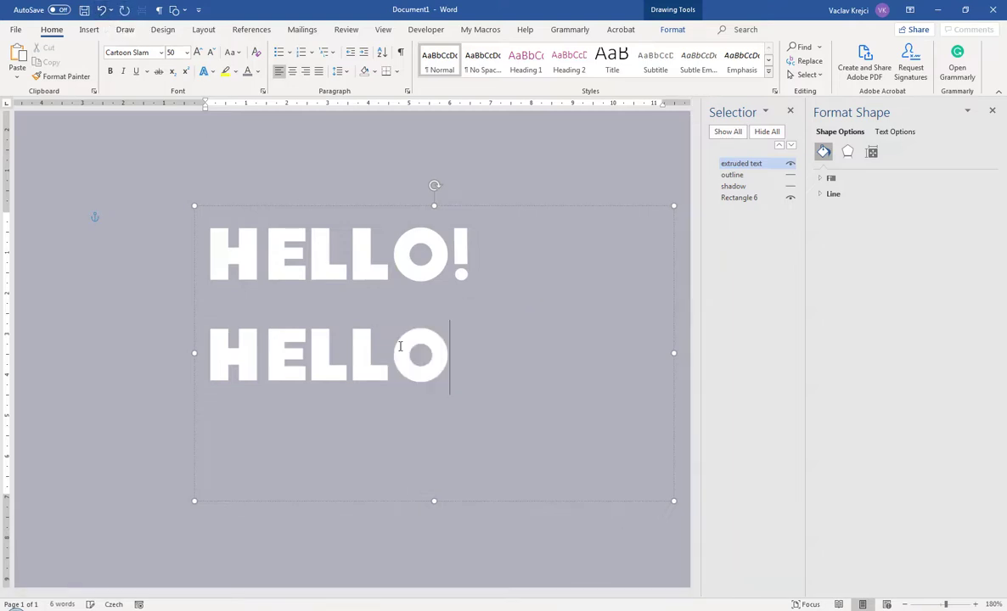
pyautogui.click(418, 401)
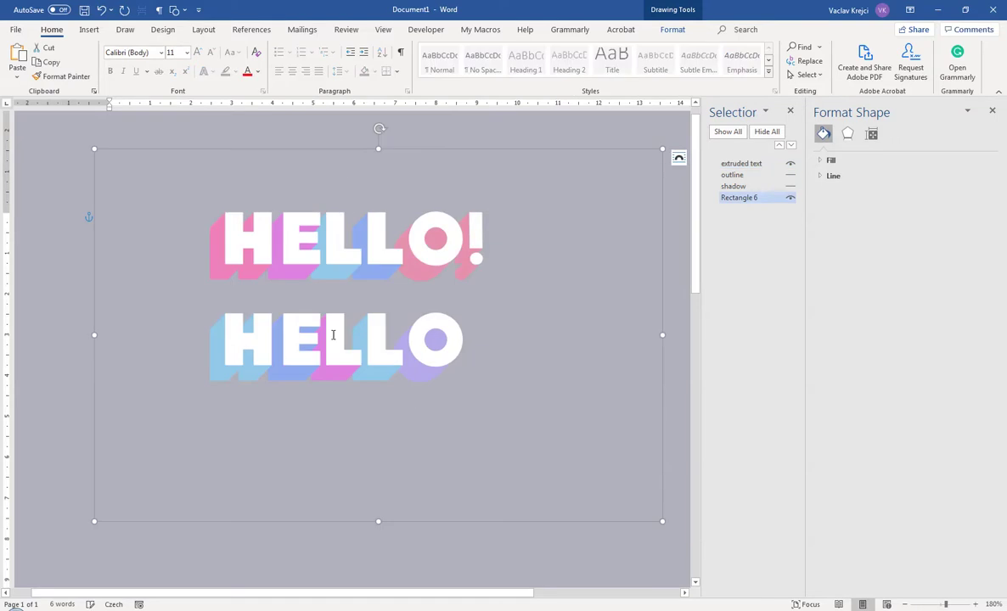
pyautogui.click(790, 175)
pyautogui.click(790, 186)
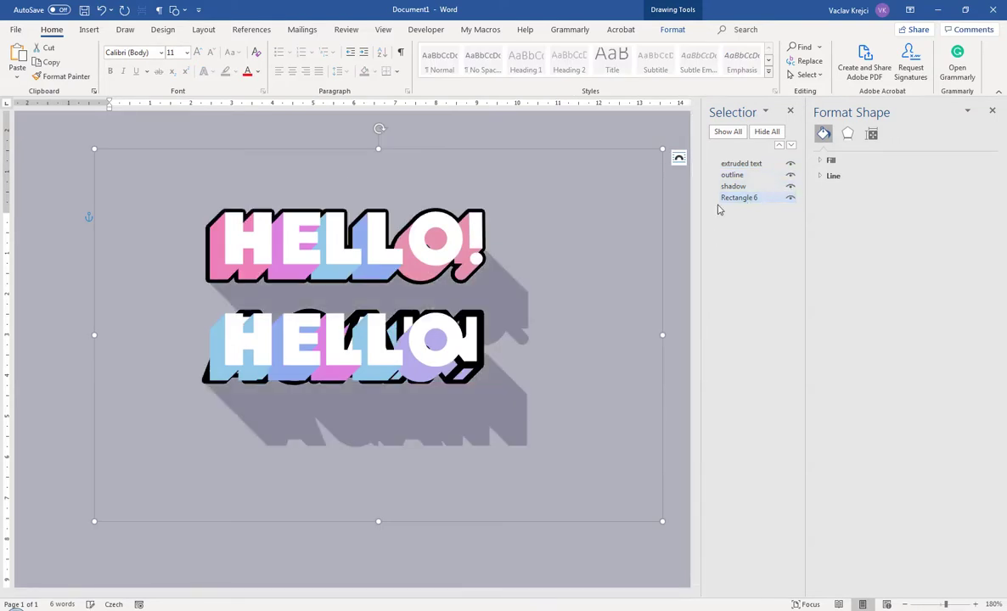
# - Hide the extruded text layer and replace AGAIN with HELLO in the outline layer
pyautogui.click(791, 163)
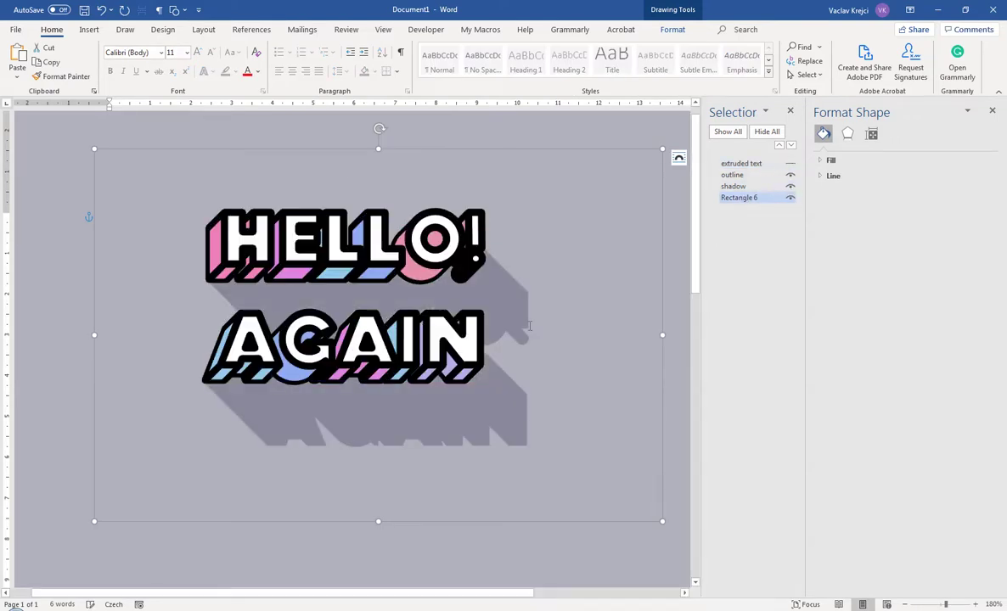
pyautogui.doubleClick(222, 356)
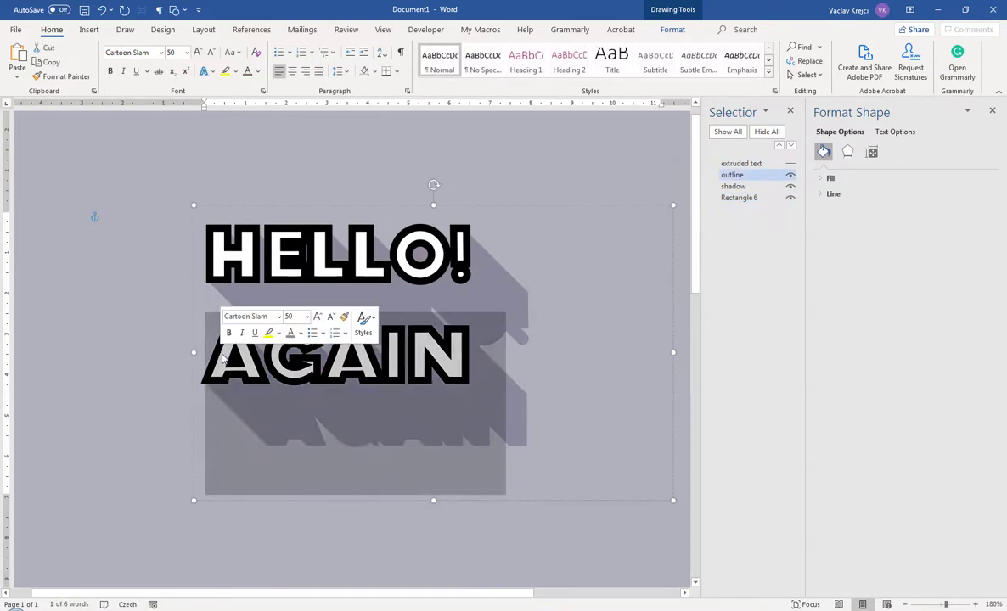
pyautogui.write('HELLO')
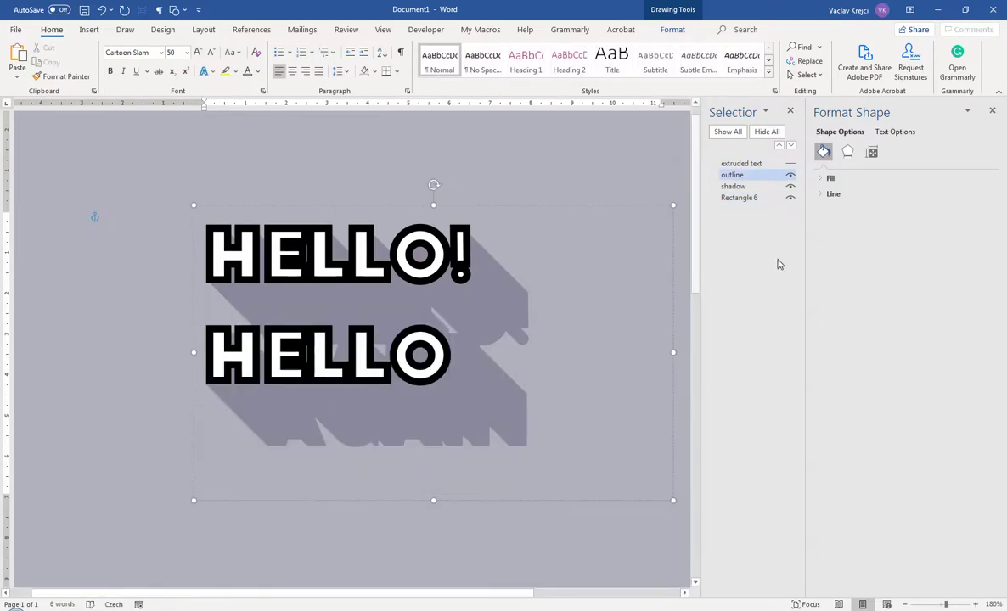
# - Hide the outline layer and replace AGAIN with HELLO in the shadow layer
pyautogui.click(791, 175)
pyautogui.click(374, 340)
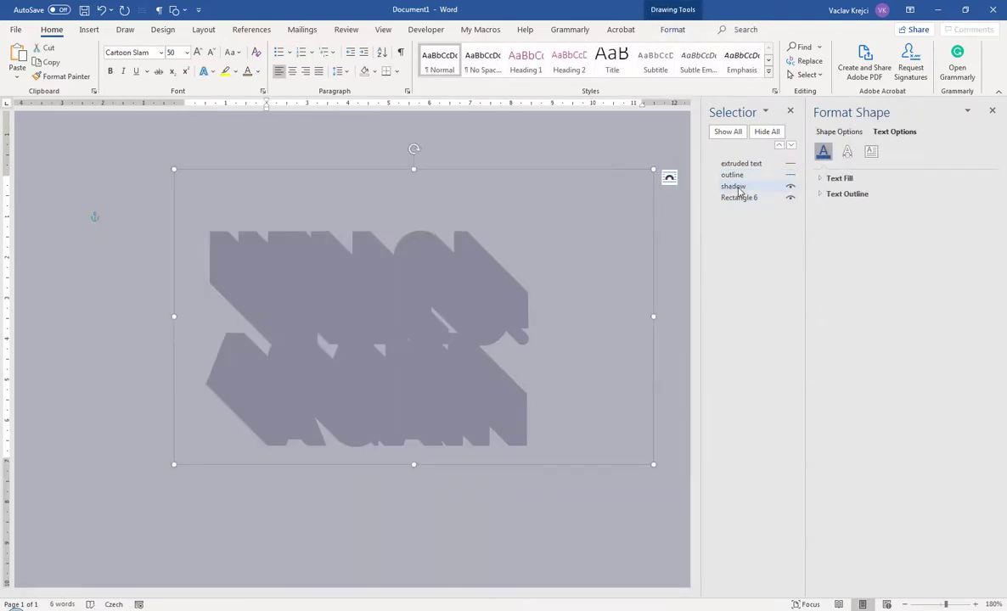
pyautogui.click(734, 186)
pyautogui.moveTo(530, 421); pyautogui.dragTo(286, 429)
pyautogui.write('HELLO')
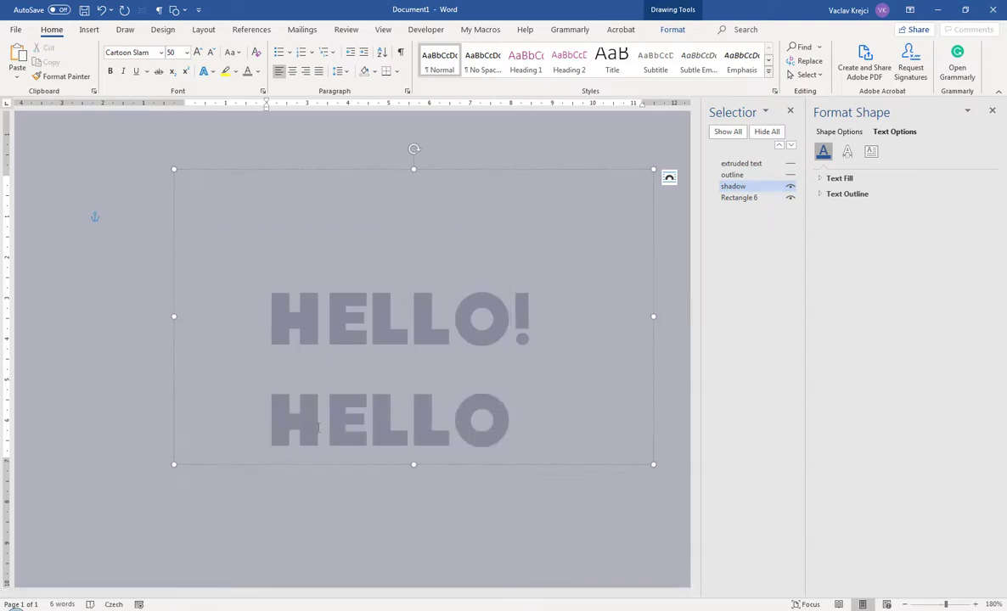
# - Show the outline and extruded text layers again and deselect everything
pyautogui.click(53, 276)
pyautogui.click(790, 175)
pyautogui.click(790, 163)
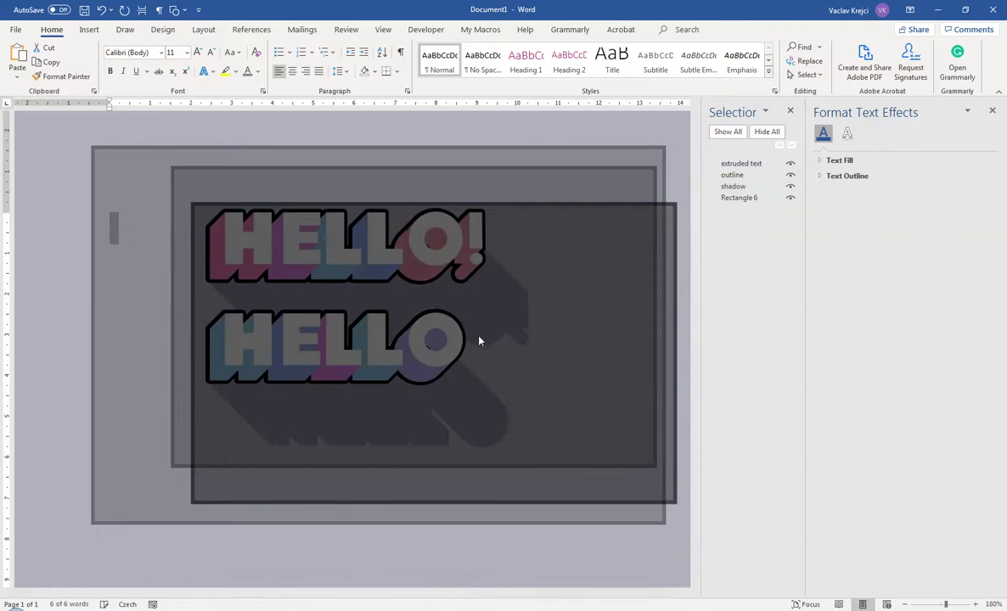
pyautogui.click(384, 533)
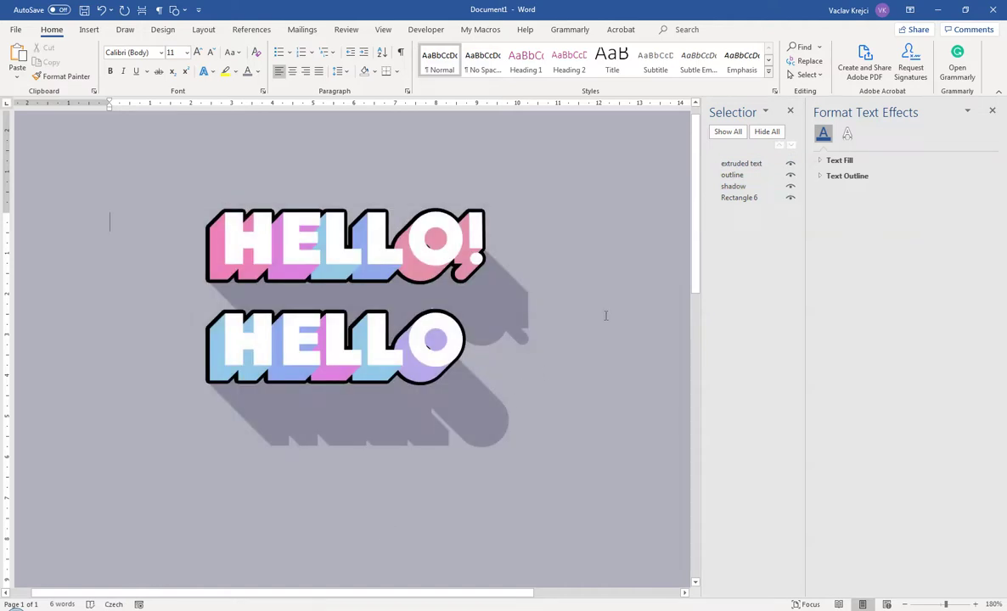
# - Set the font size of the extruded text, outline and shadow layers together to 30
pyautogui.click(934, 603)
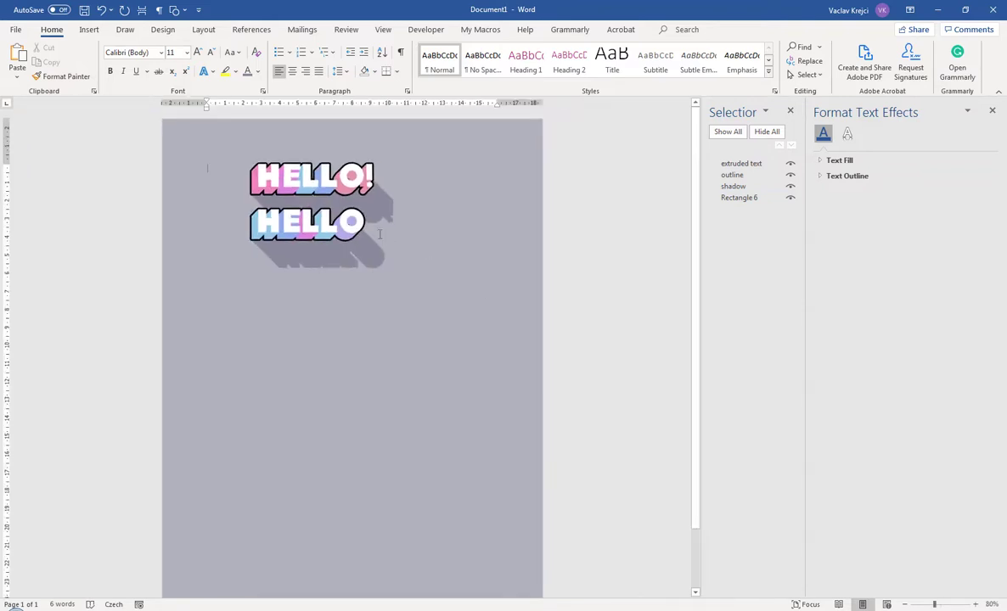
pyautogui.click(943, 604)
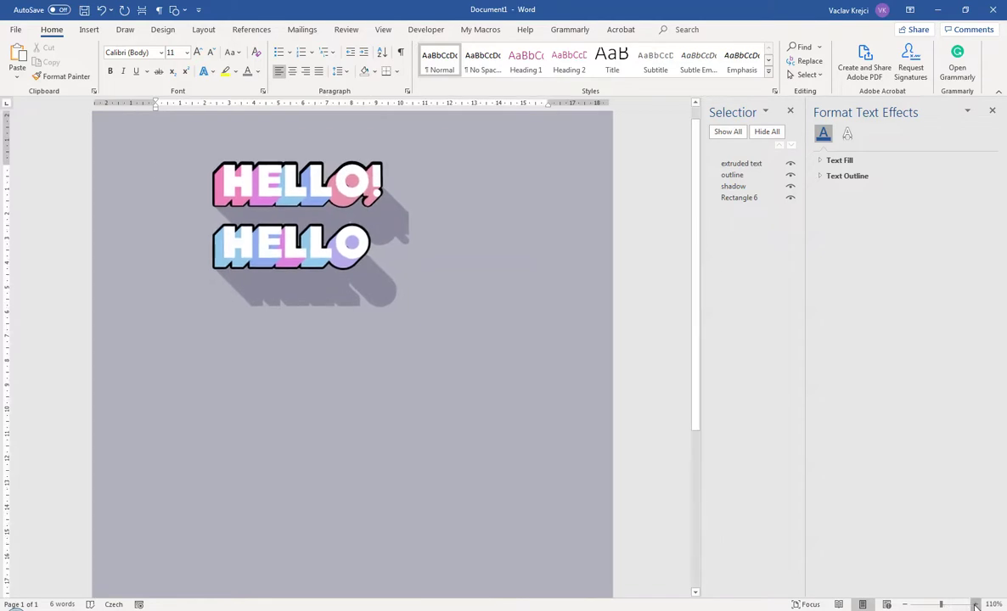
pyautogui.click(741, 164)
pyautogui.keyDown('shift'); pyautogui.click(734, 186); pyautogui.keyUp('shift')
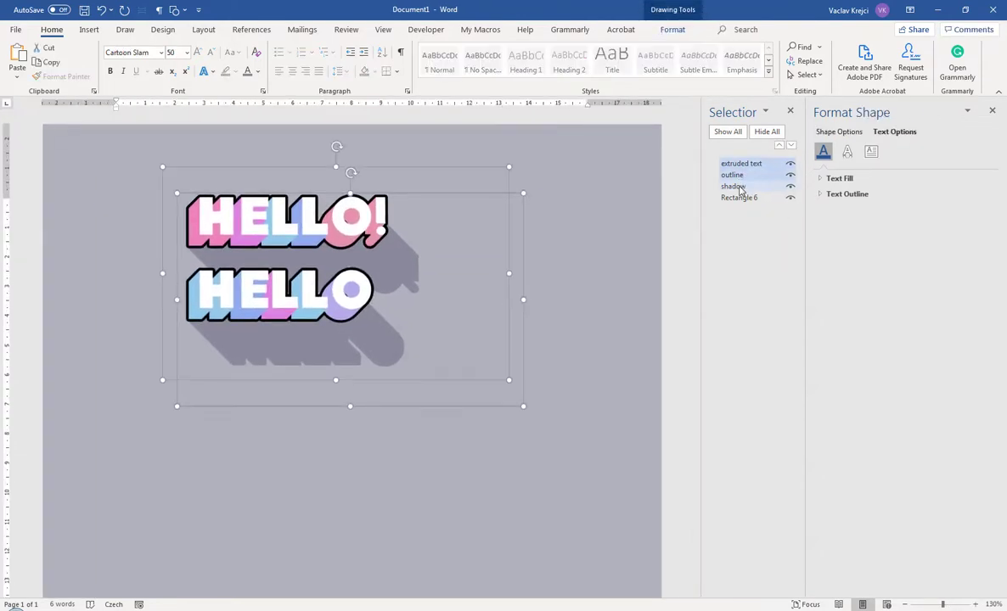
pyautogui.click(110, 52)
pyautogui.press('Tab')
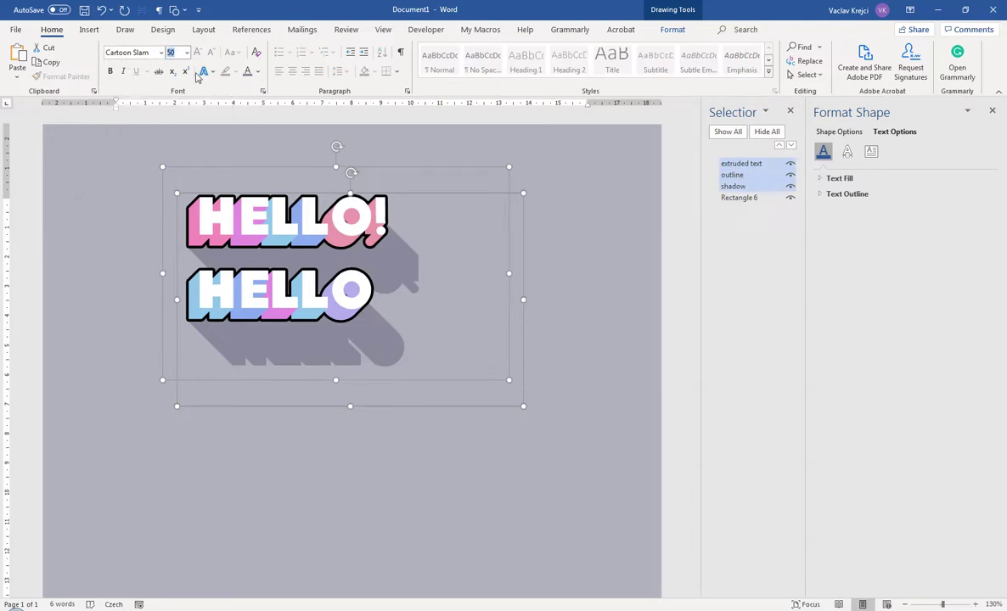
pyautogui.write('30')
pyautogui.press('Return')
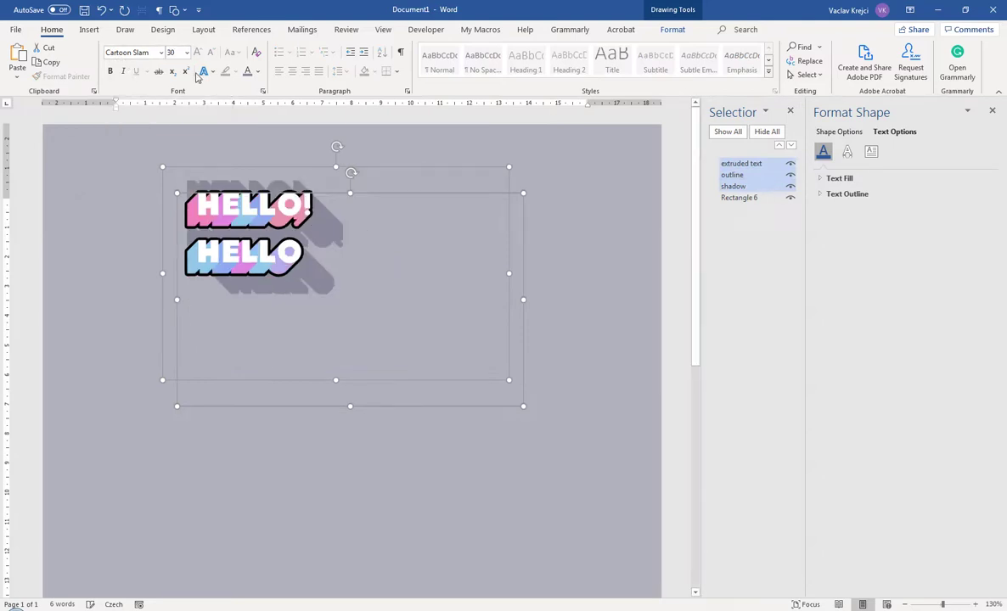
# - Move the shadow layer straight down so that it starts behind the resized lettering
pyautogui.click(574, 237)
pyautogui.click(733, 186)
pyautogui.moveTo(409, 159); pyautogui.dragTo(406, 196)
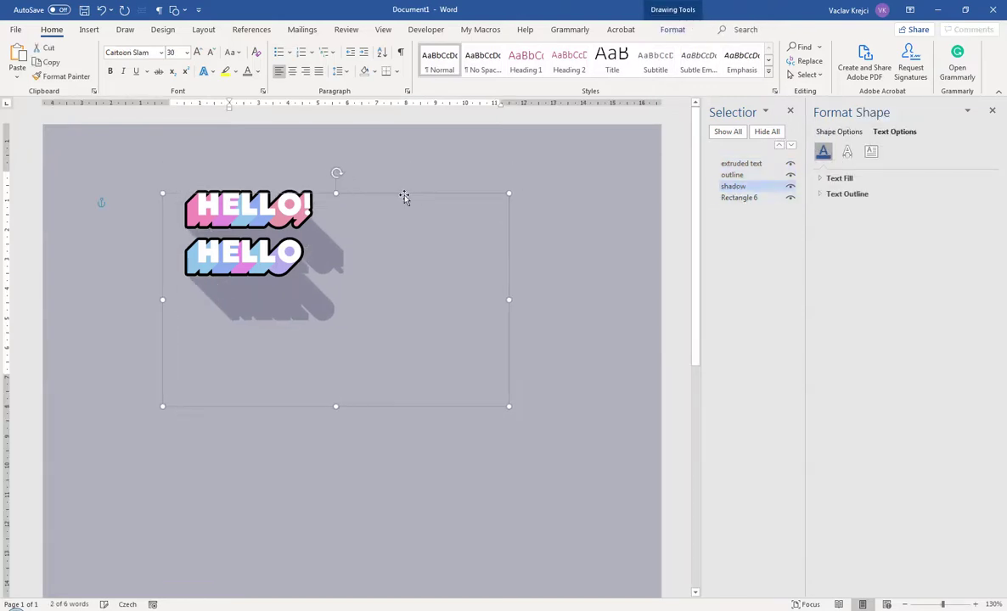
# - Set the shadow text's 3-D depth size to 100 pt and move the layer up and left behind the lettering
pyautogui.click(847, 153)
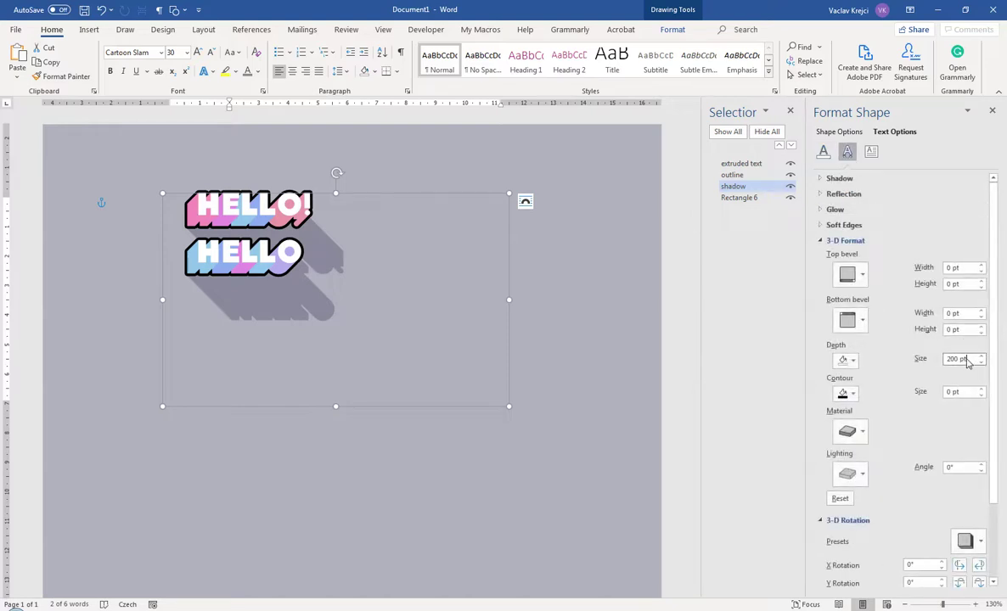
pyautogui.moveTo(968, 362); pyautogui.dragTo(813, 355)
pyautogui.write('100')
pyautogui.press('Return')
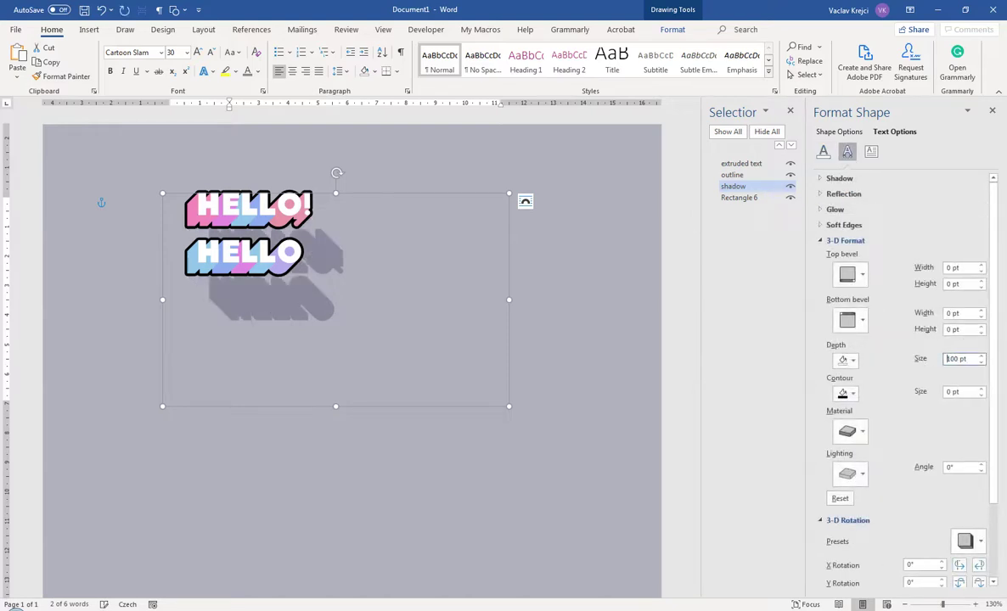
pyautogui.moveTo(405, 197); pyautogui.dragTo(382, 172)
pyautogui.click(516, 316)
pyautogui.click(584, 314)
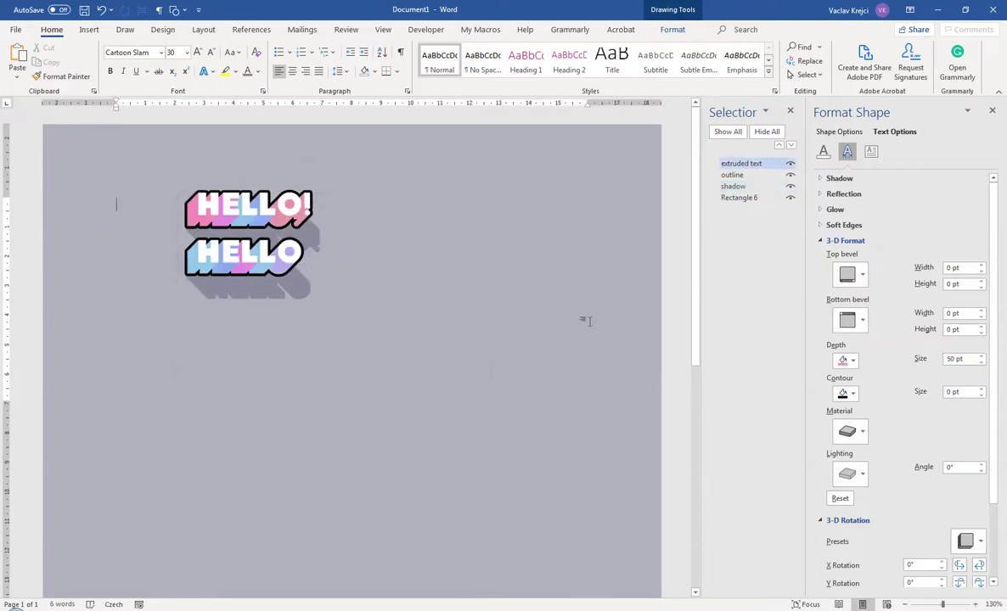
# - Examine the resized two-line HELLO lettering up close, checking the alignment of its depth, outline and shadow
pyautogui.click(976, 605)
pyautogui.click(976, 604)
pyautogui.click(976, 604)
pyautogui.click(976, 604)
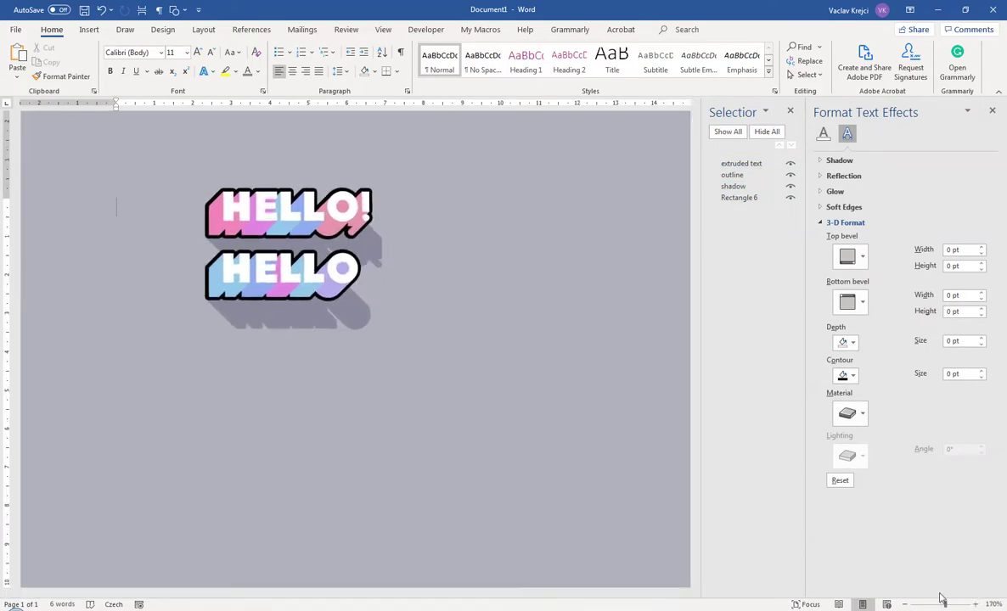
pyautogui.click(955, 606)
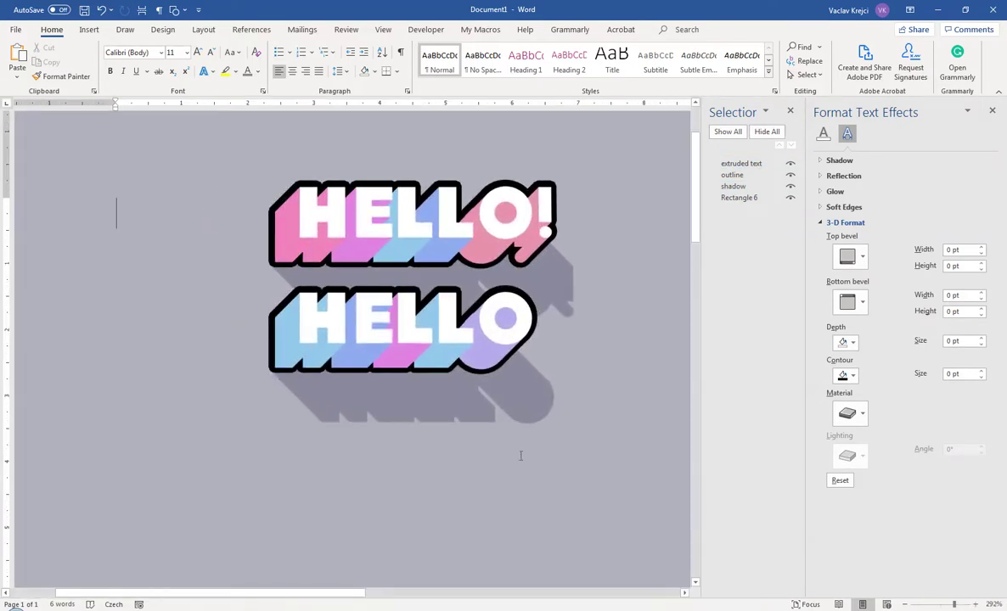
pyautogui.moveTo(331, 595); pyautogui.dragTo(459, 476)
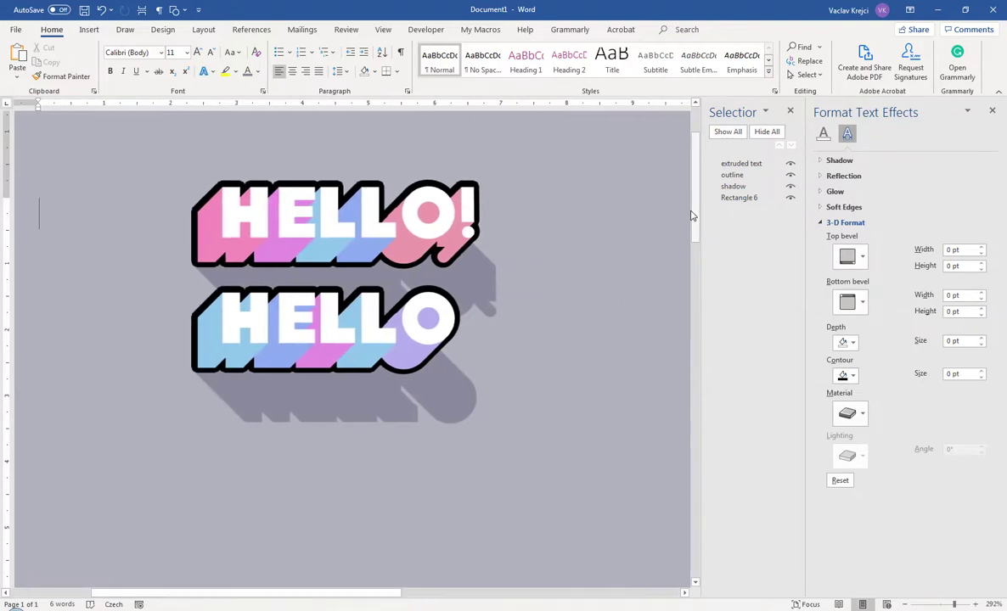
pyautogui.moveTo(694, 209); pyautogui.dragTo(681, 207)
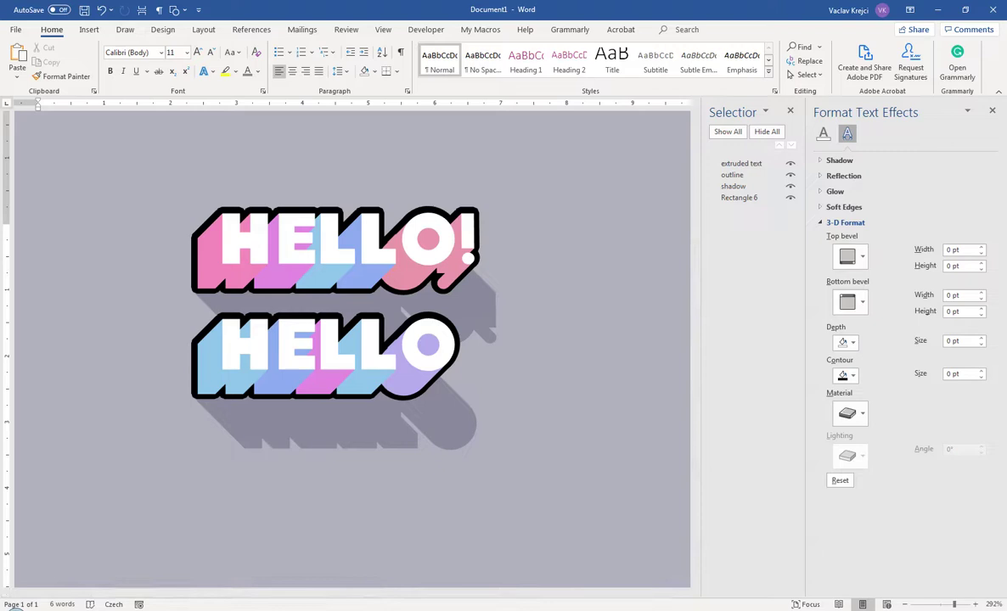
pyautogui.click(975, 605)
pyautogui.click(976, 605)
pyautogui.click(976, 604)
pyautogui.click(976, 605)
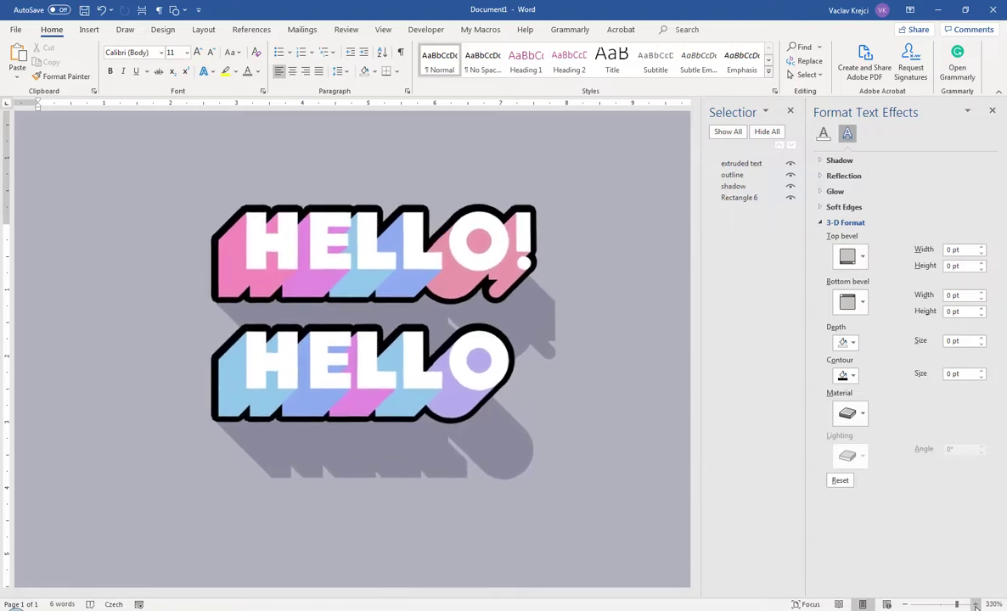
pyautogui.click(976, 605)
pyautogui.click(976, 604)
pyautogui.moveTo(316, 595)
pyautogui.mouseDown()
pyautogui.moveTo(338, 596)
pyautogui.moveTo(323, 594)
pyautogui.mouseUp()
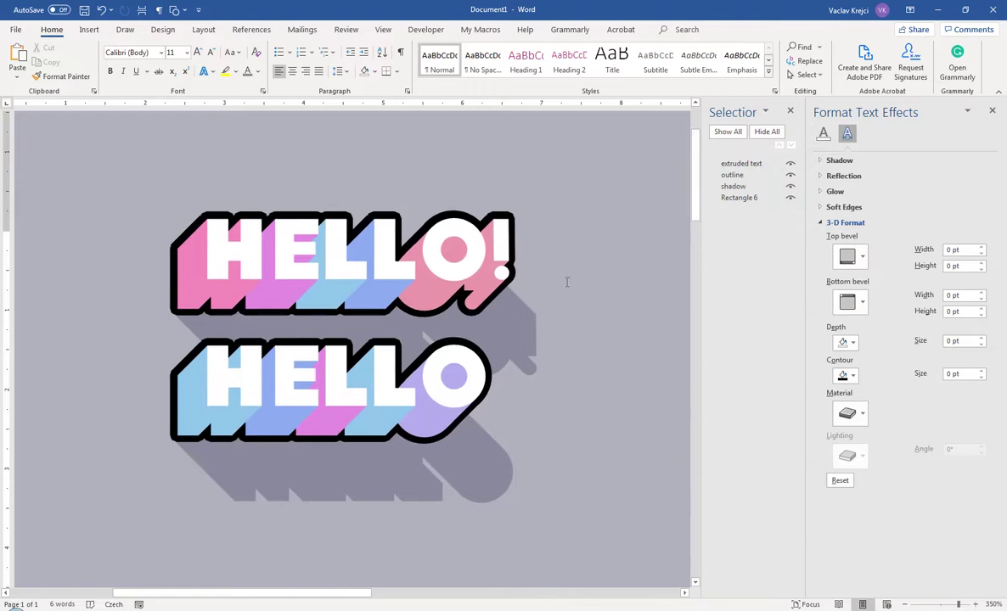